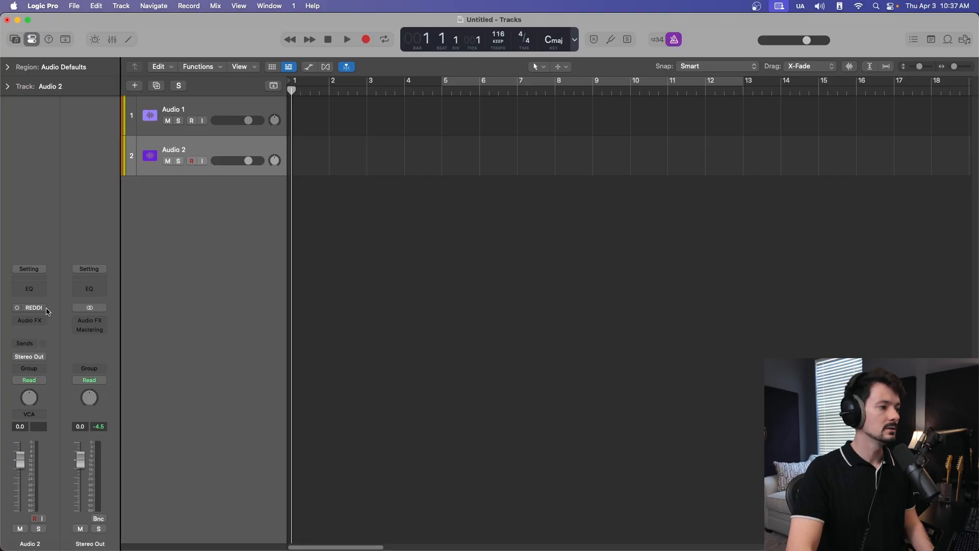
- Review the hardware inputs available to the Audio 2 track
mouse_move(131, 366)
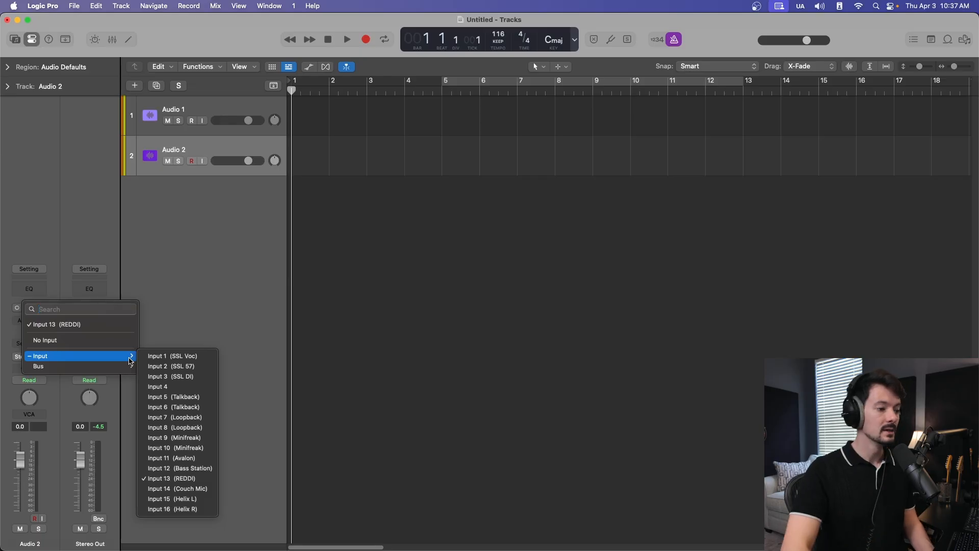
left_click(198, 304)
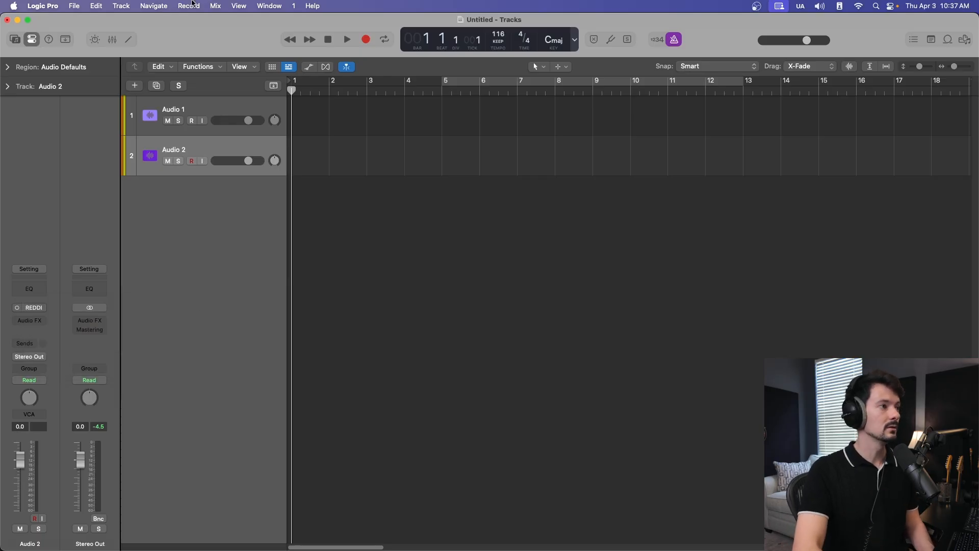
- Review the available output devices in the audio settings and close the settings window
left_click(41, 5)
mouse_move(40, 38)
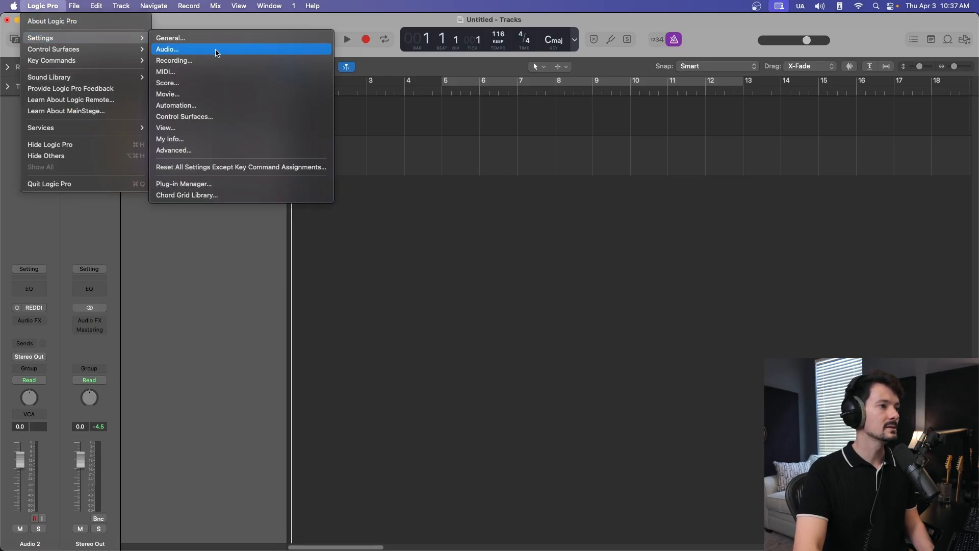
left_click(169, 45)
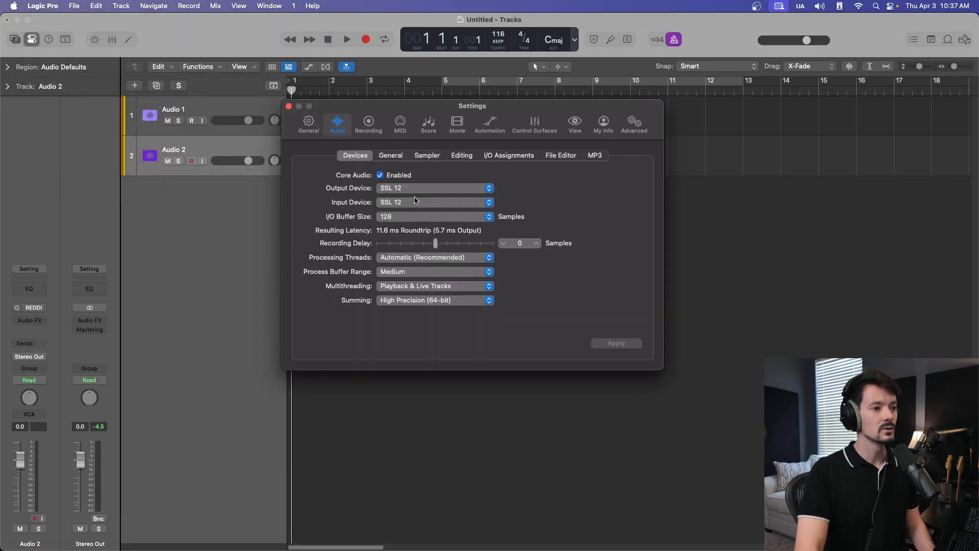
left_click(418, 192)
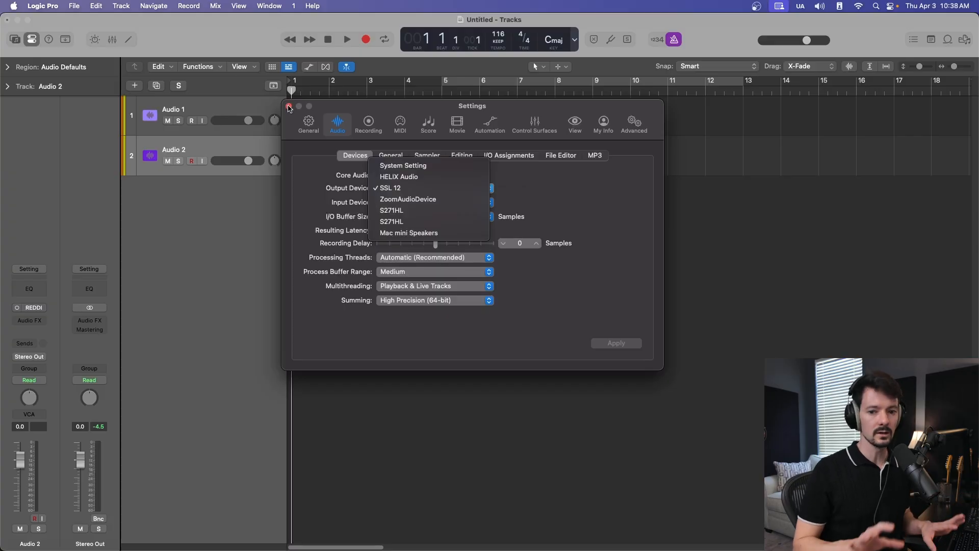
left_click(289, 106)
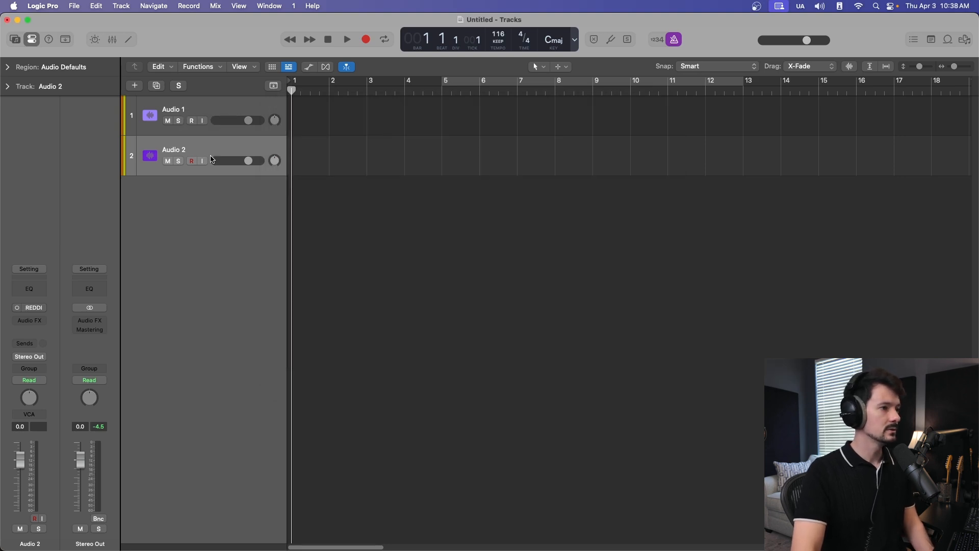
- Rename the Audio 1 track as Acoustic Guitar
left_click(214, 104)
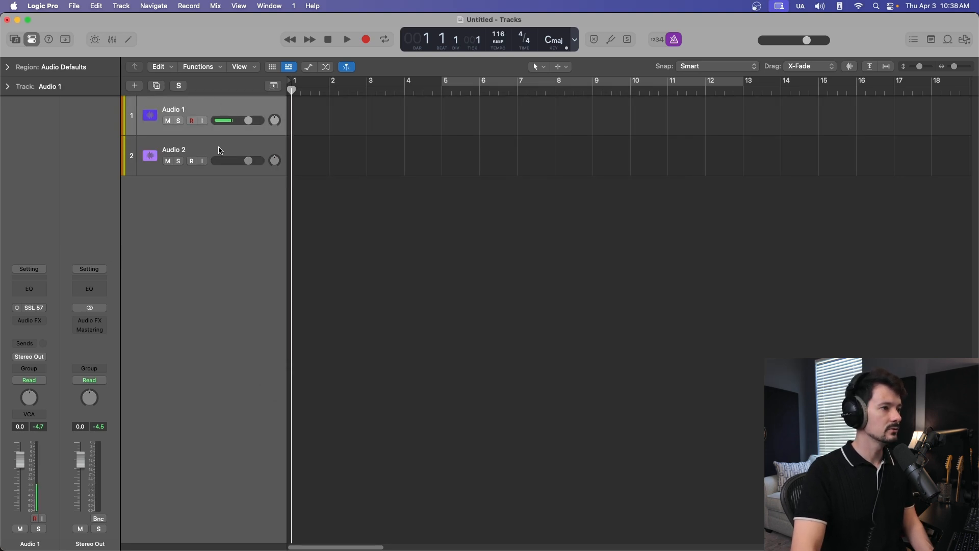
double_click(179, 109)
type("Acous")
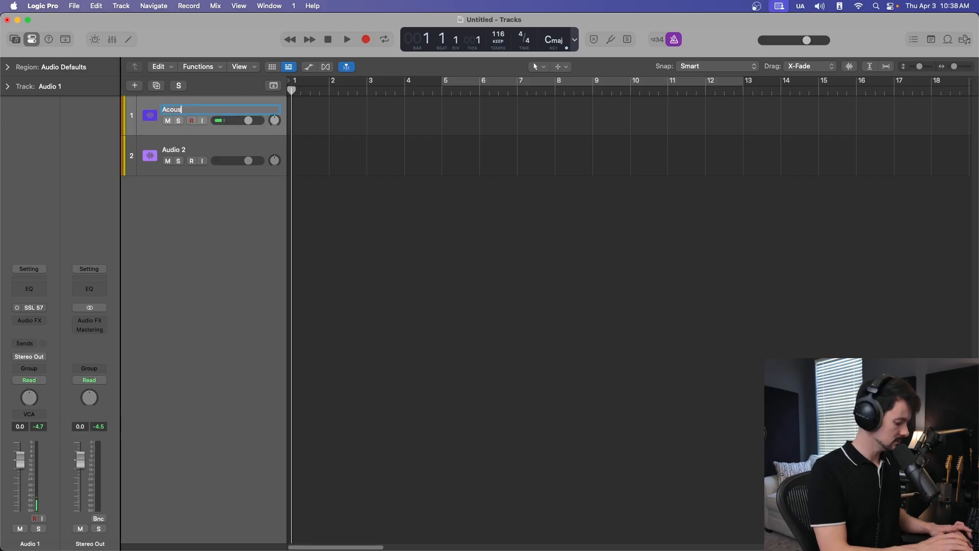
type("tic Guitar")
key("Return")
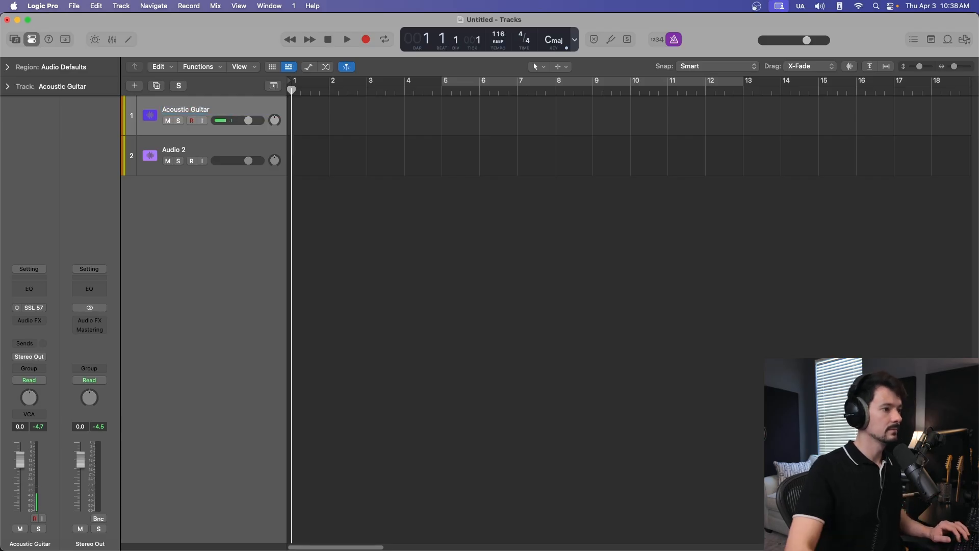
- Set the Acoustic Guitar track's input to Input 11 (Avalon)
left_click(40, 307)
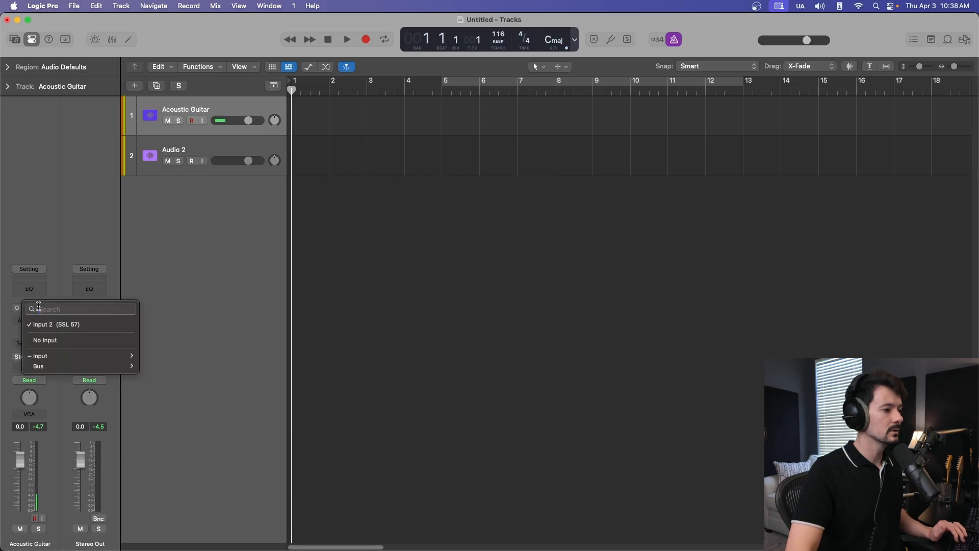
mouse_move(44, 361)
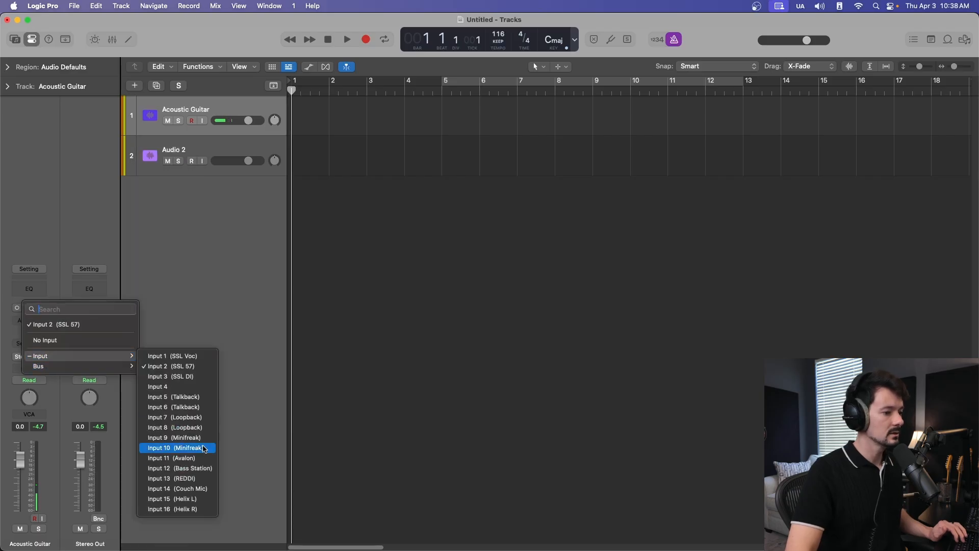
left_click(200, 463)
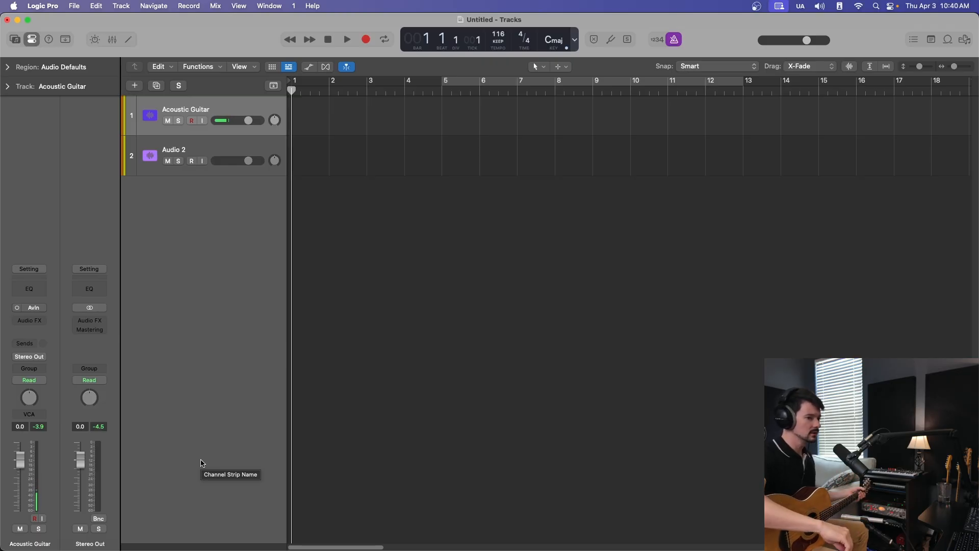
left_click(37, 306)
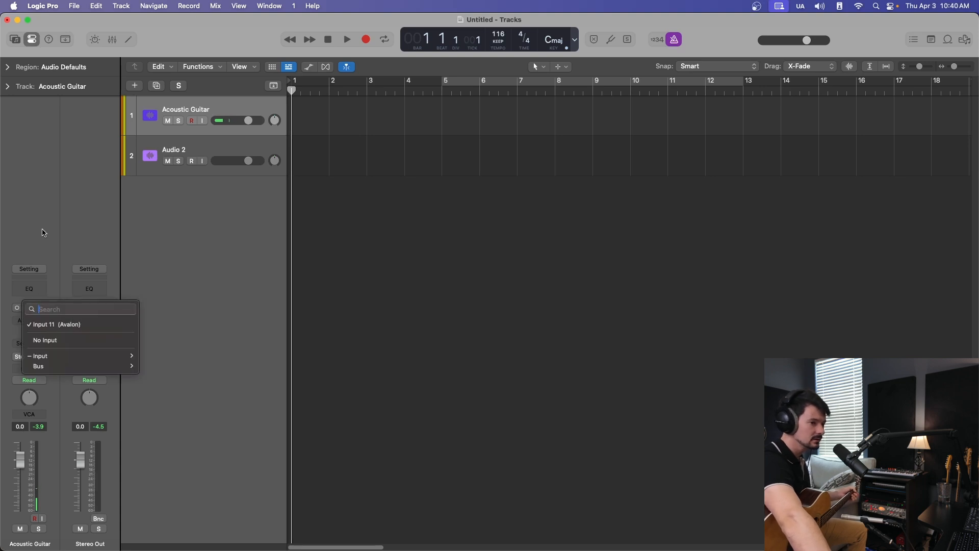
key("Escape")
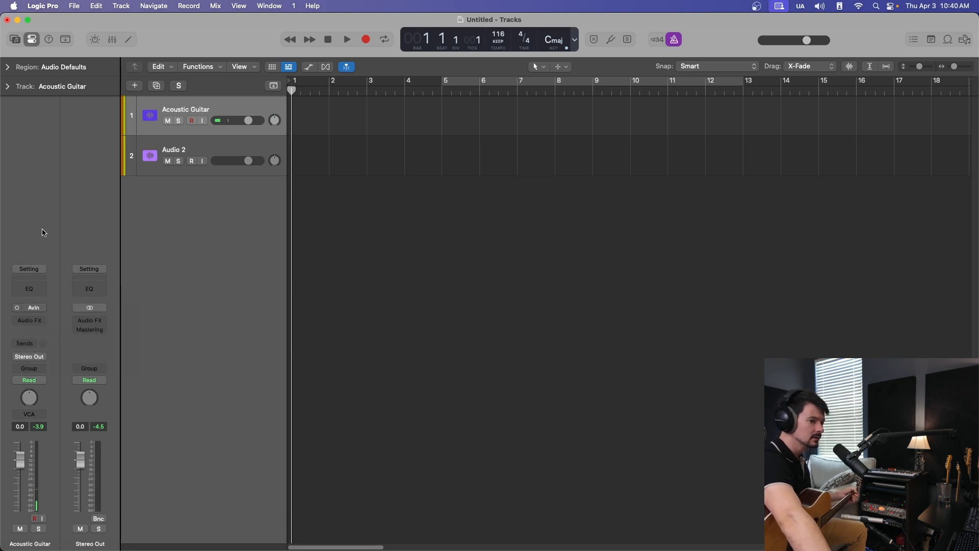
- Record-enable the Acoustic Guitar track and turn on its input monitoring
left_click(35, 519)
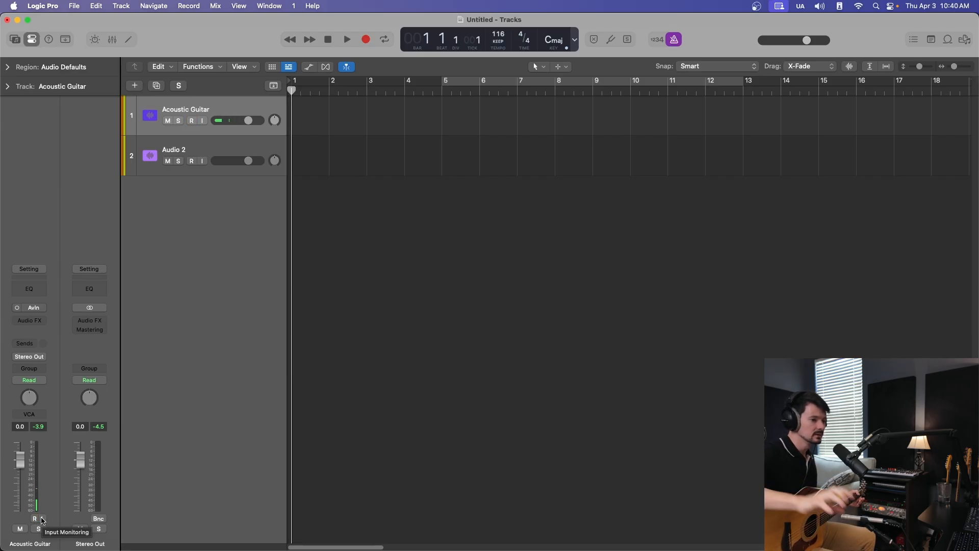
left_click(43, 520)
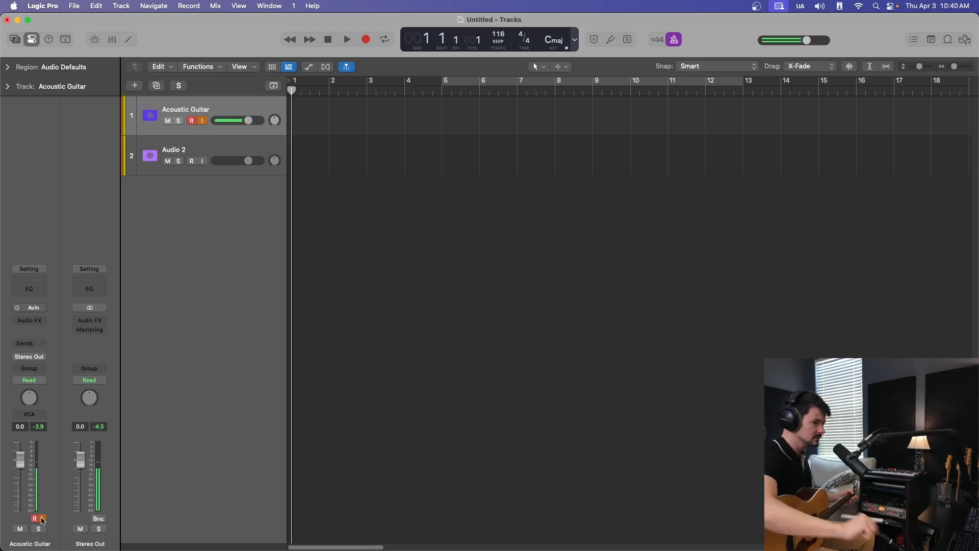
left_click(43, 519)
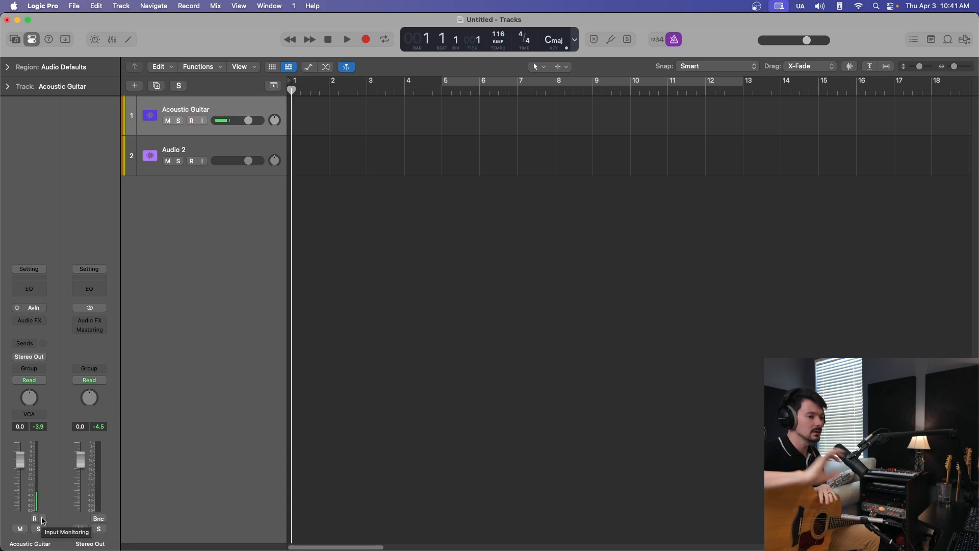
left_click(43, 520)
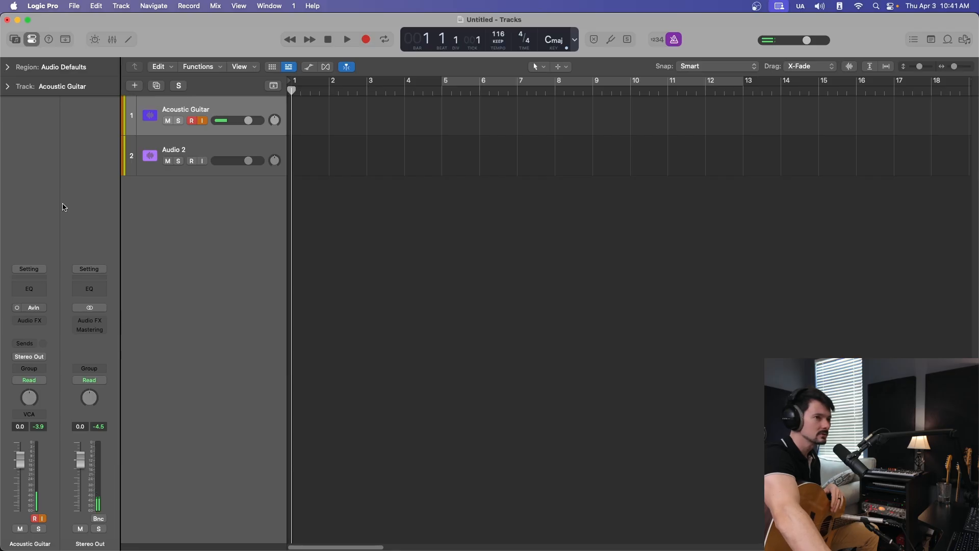
- Review the I/O buffer size options in the audio settings and close the window without changing them
left_click(49, 7)
mouse_move(60, 39)
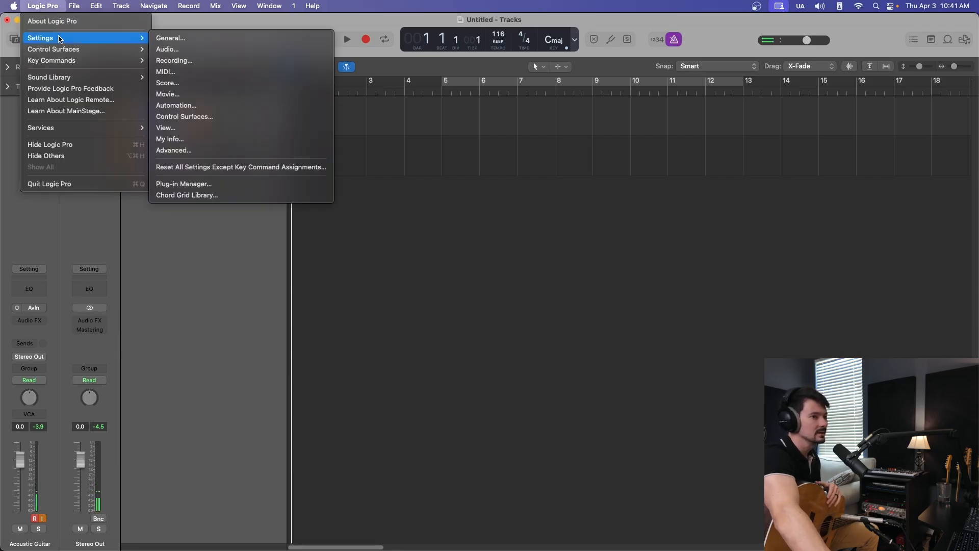
left_click(220, 49)
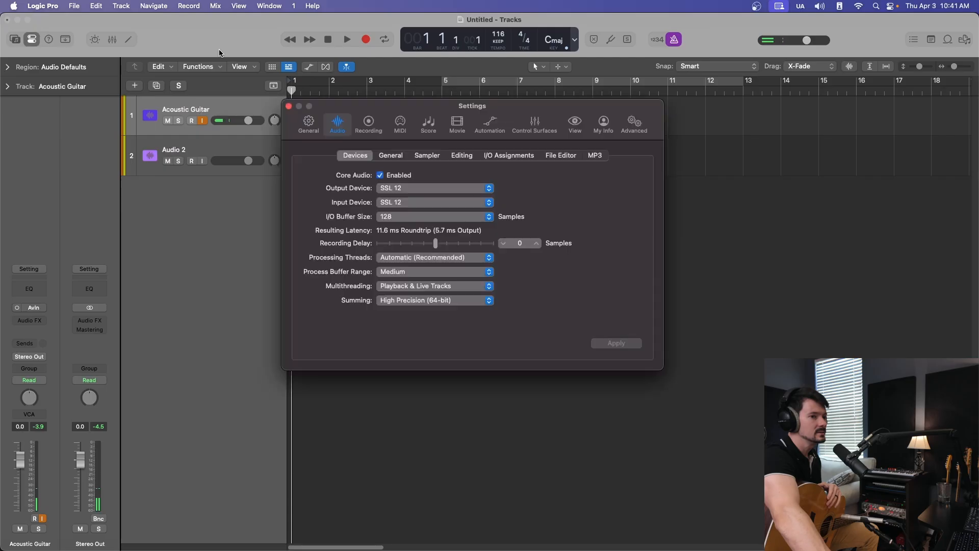
left_click(392, 220)
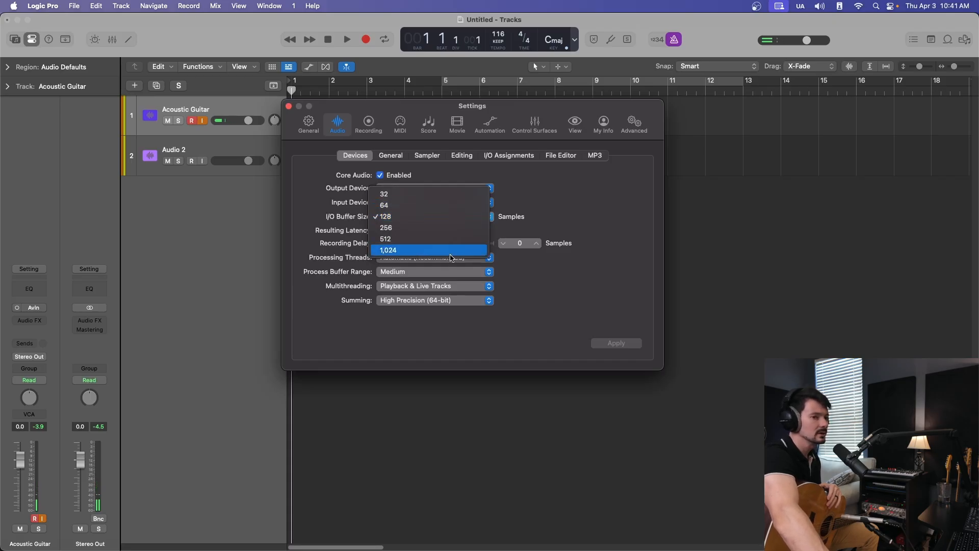
left_click(587, 204)
left_click(288, 106)
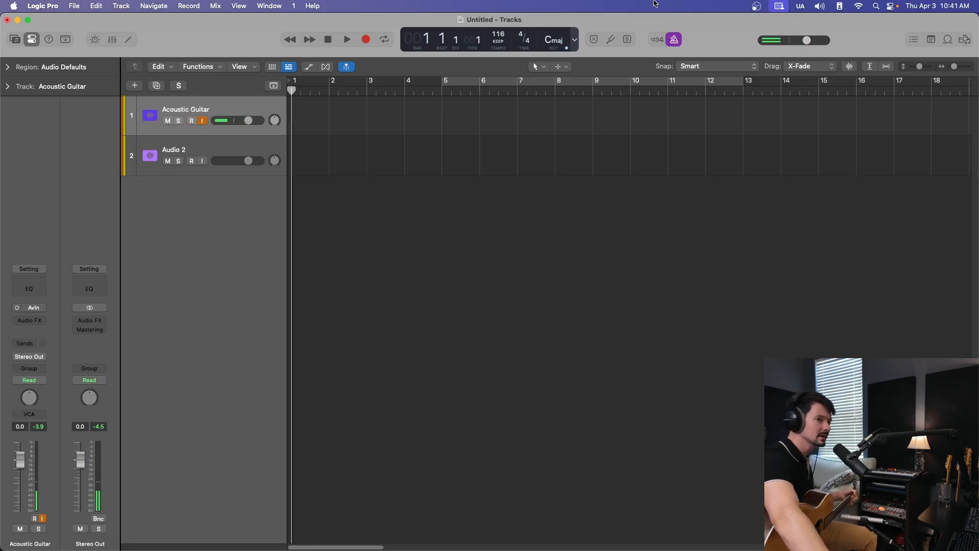
- Play the empty project briefly from bar 1 to hear the metronome, and stop playback
left_click(347, 39)
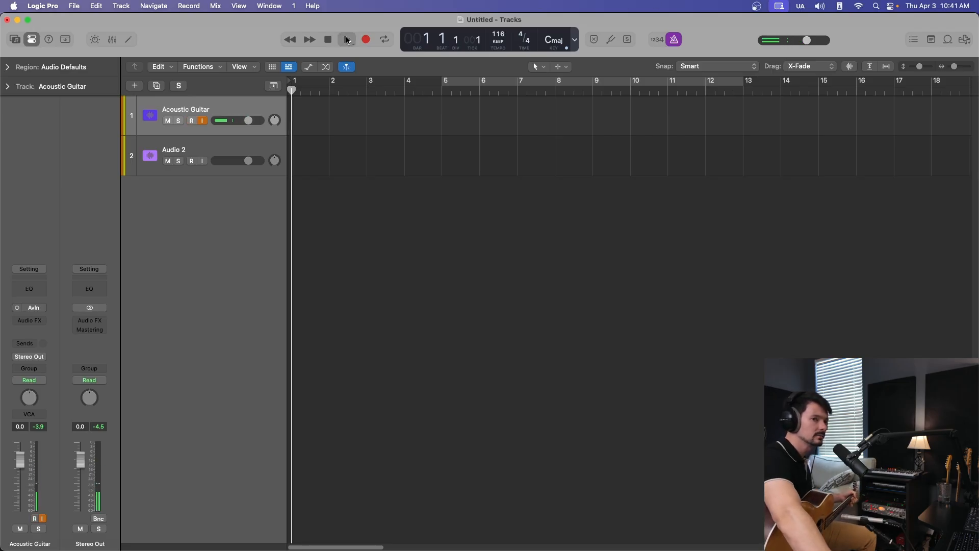
left_click(674, 40)
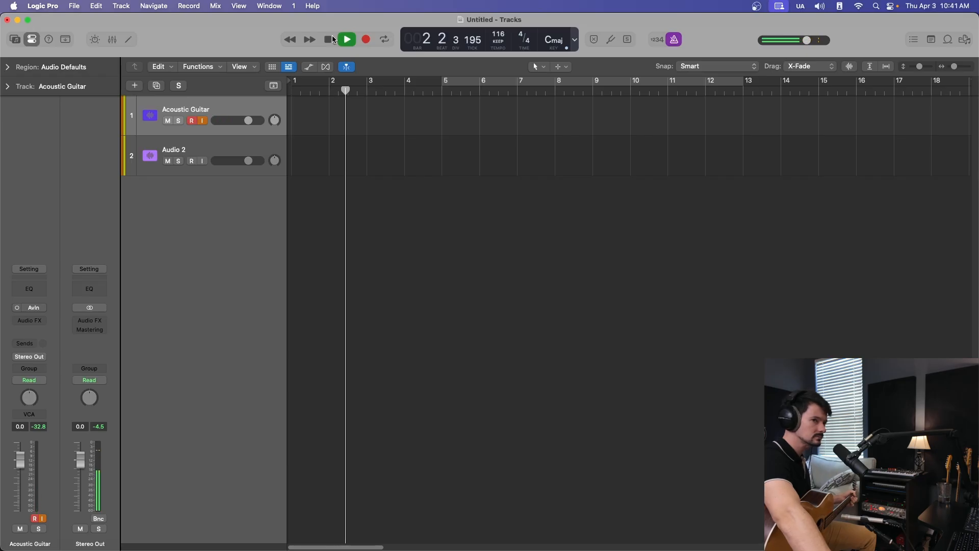
left_click(329, 38)
- Place the playhead at bar 2 and turn on the count-in
left_click(328, 89)
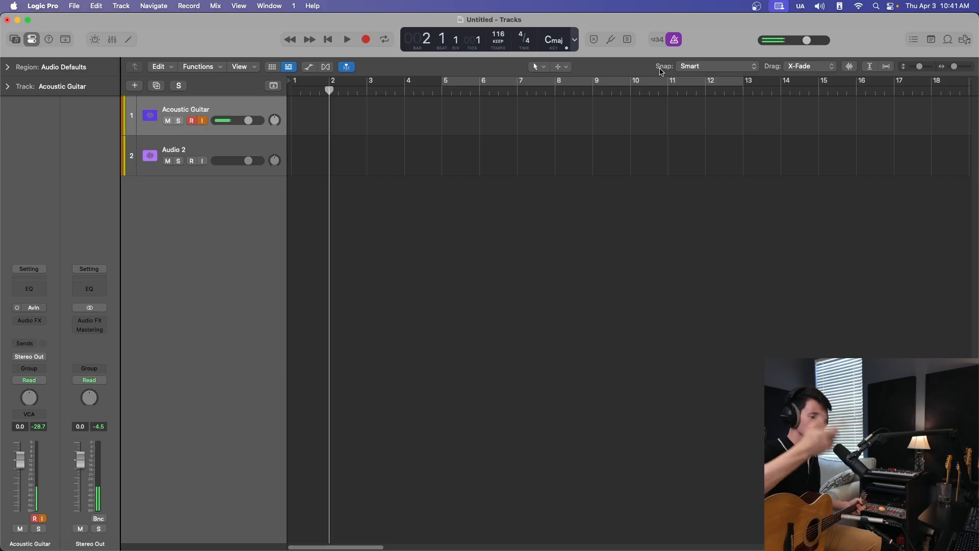
left_click(655, 40)
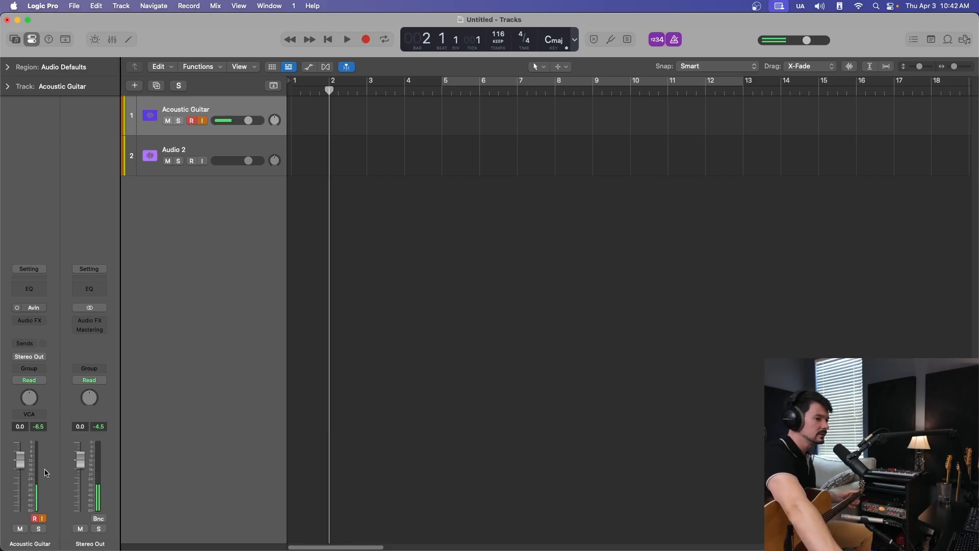
- Try lowering the Acoustic Guitar fader to -10.6 dB and fully down, and return it to 0.0 dB
left_click_drag(21, 460, 21, 484)
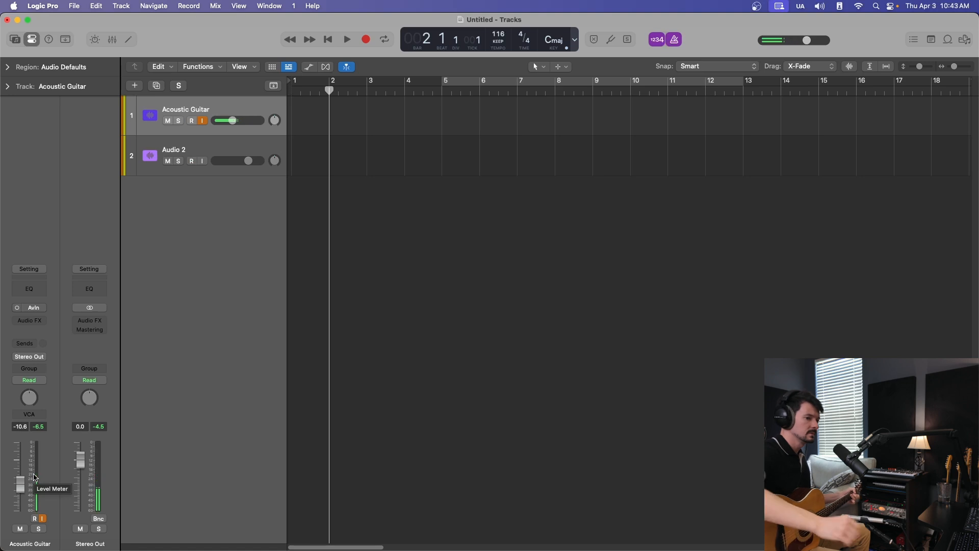
left_click_drag(14, 483, 17, 511)
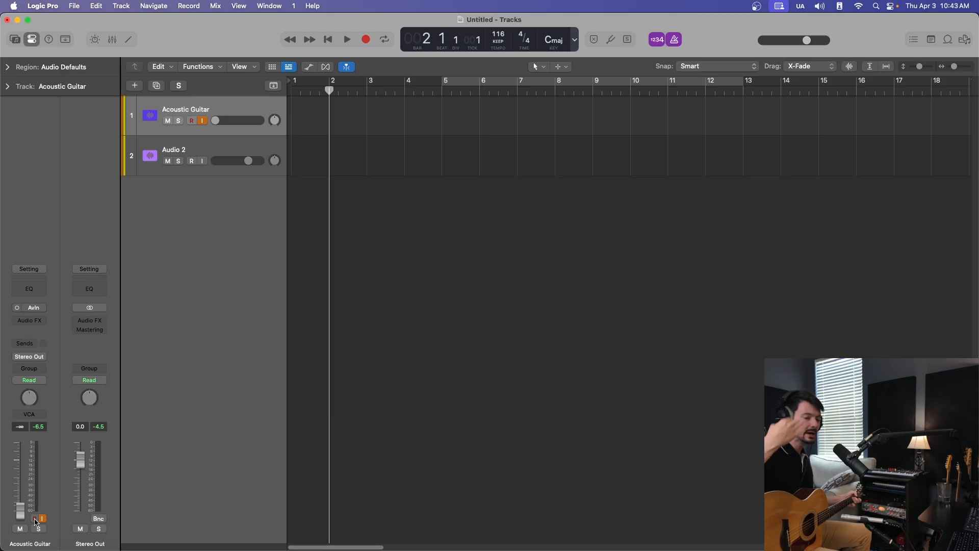
left_click_drag(21, 512, 21, 459)
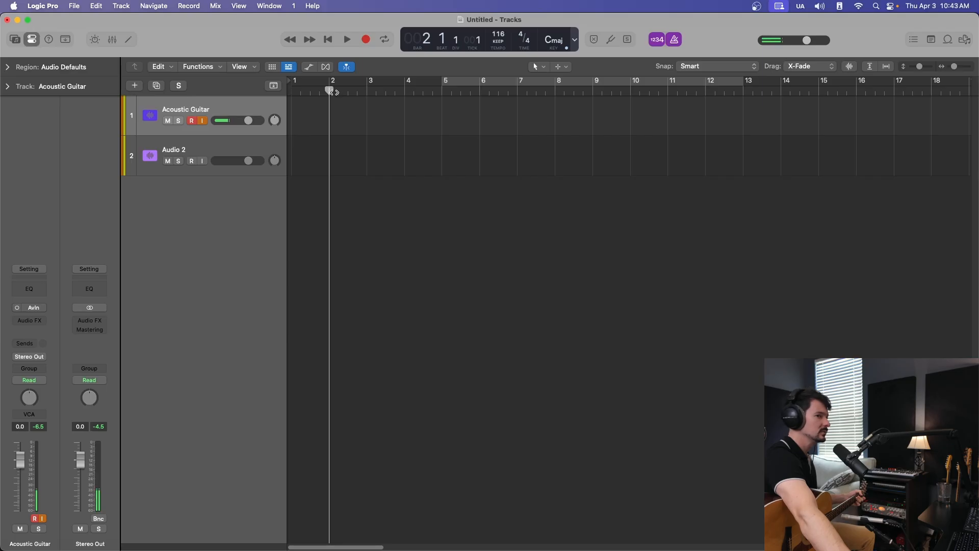
- Record a guitar take on the Acoustic Guitar track from bar 2 into bar 8, and return the playhead to bar 2
left_click(367, 39)
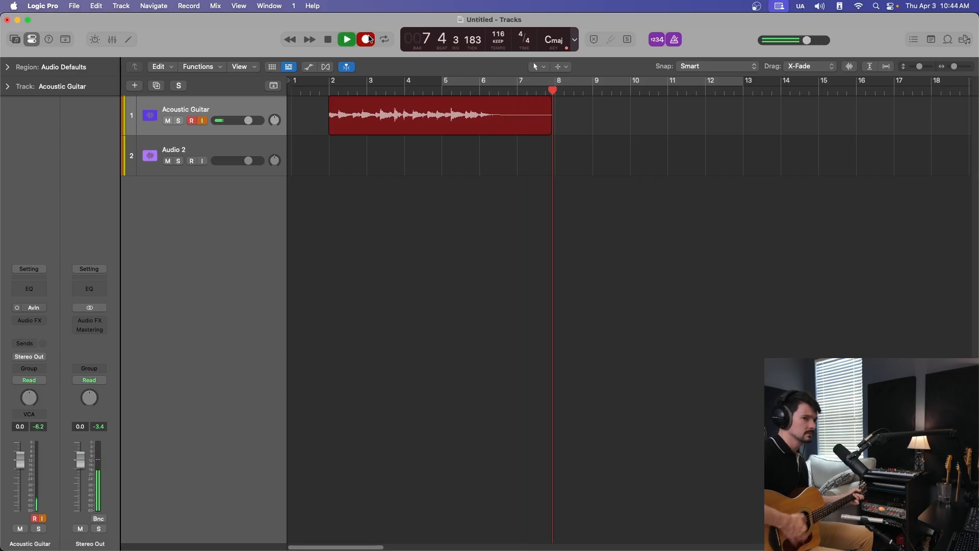
key("space")
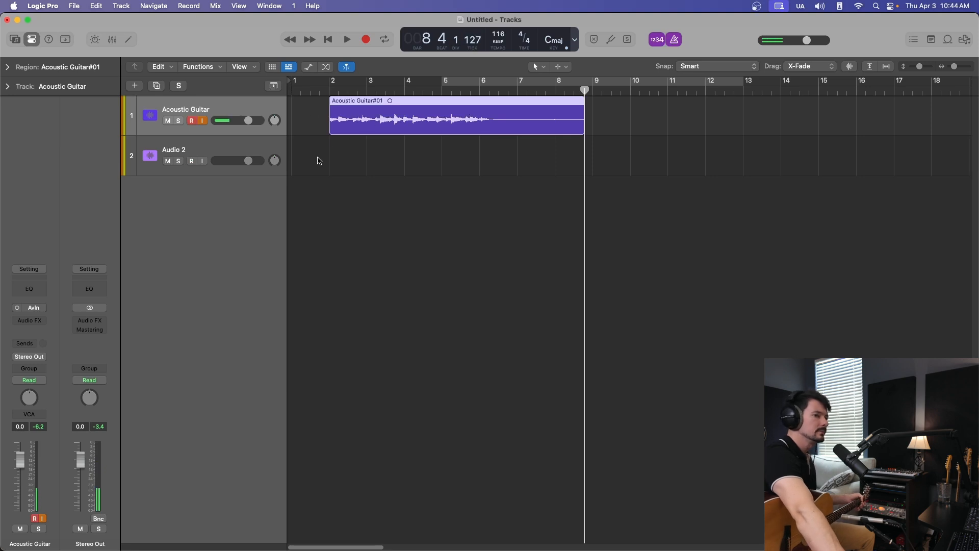
left_click(328, 89)
left_click_drag(954, 66, 959, 70)
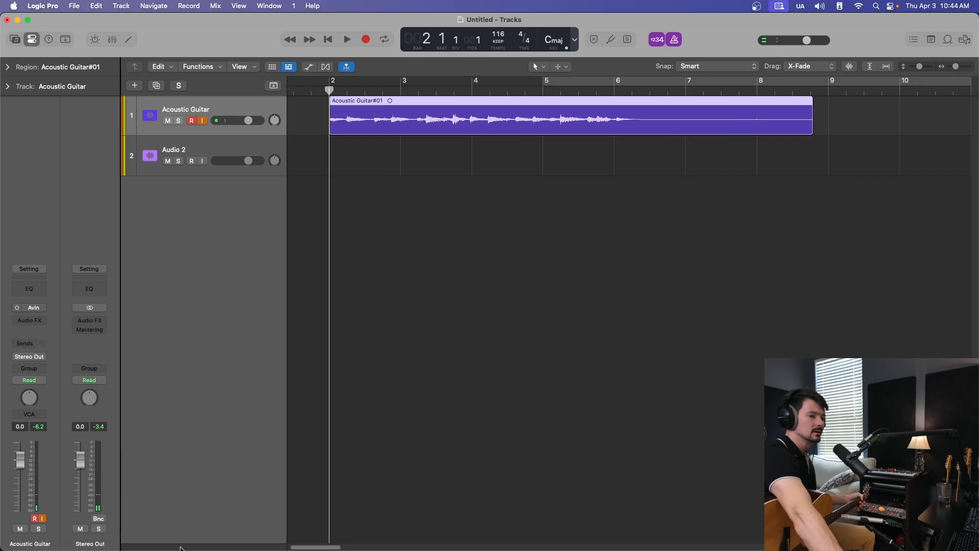
left_click_drag(335, 548, 320, 546)
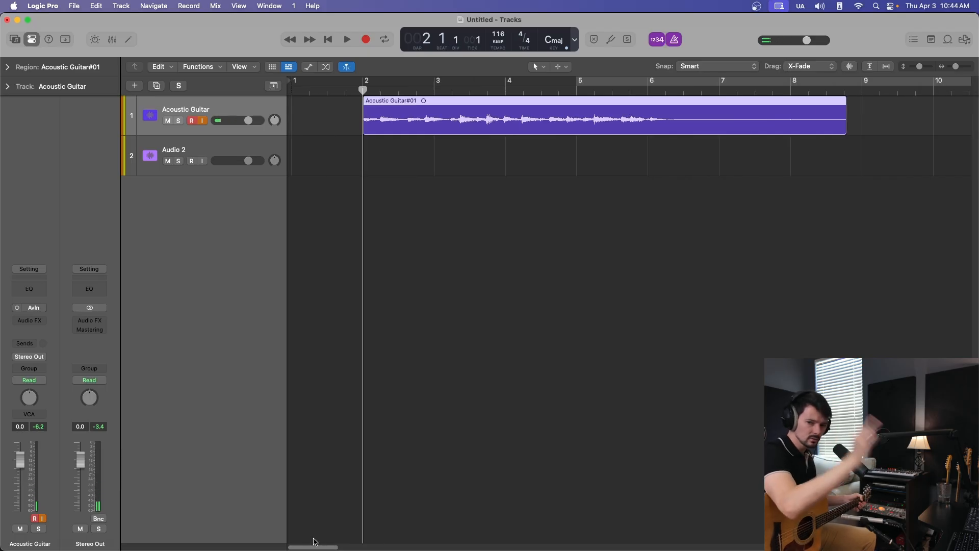
- Turn off the count-in and start playback from late in bar 1, just before the recorded guitar region
left_click(656, 40)
key("Return")
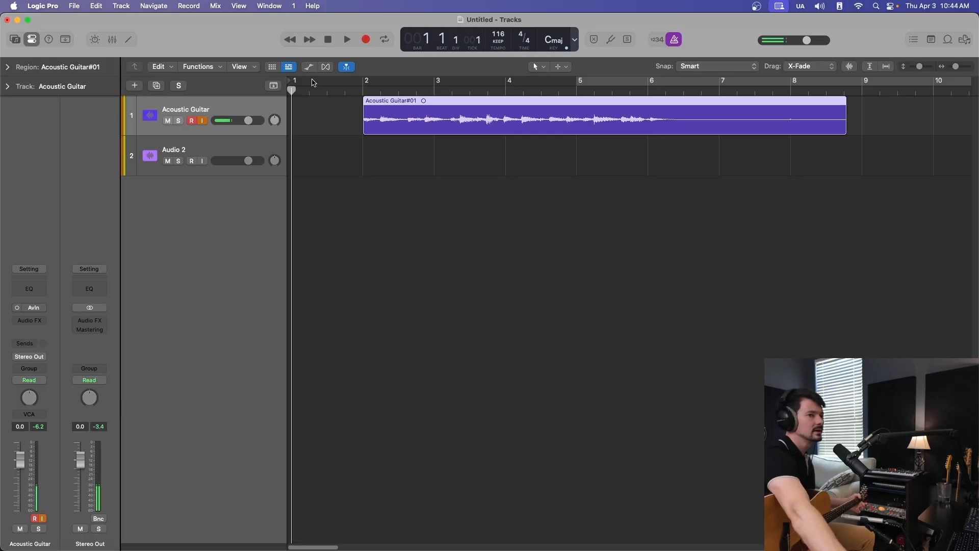
left_click(345, 91)
key("space")
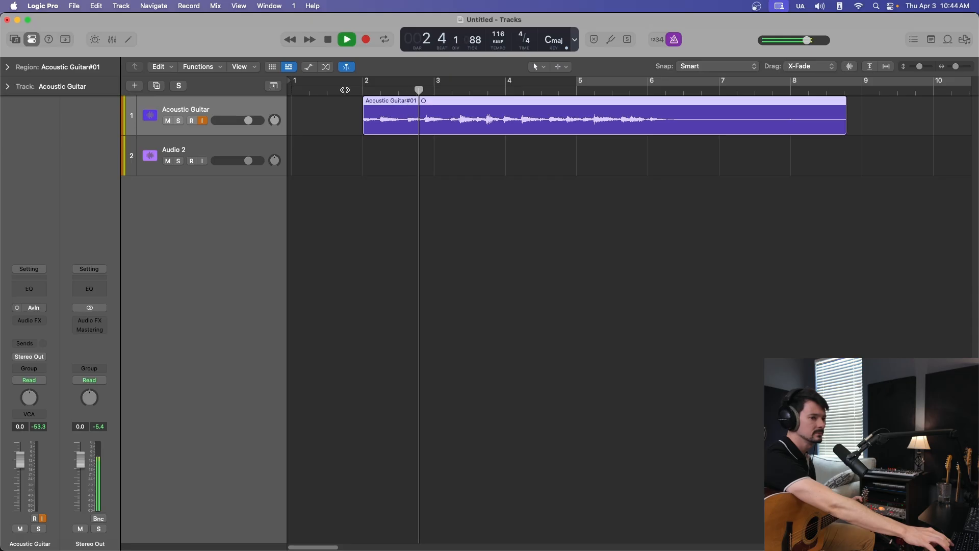
- Record a second guitar take on the Acoustic Guitar track from bar 1 into bar 9, and move the playhead to bar 2
key("space")
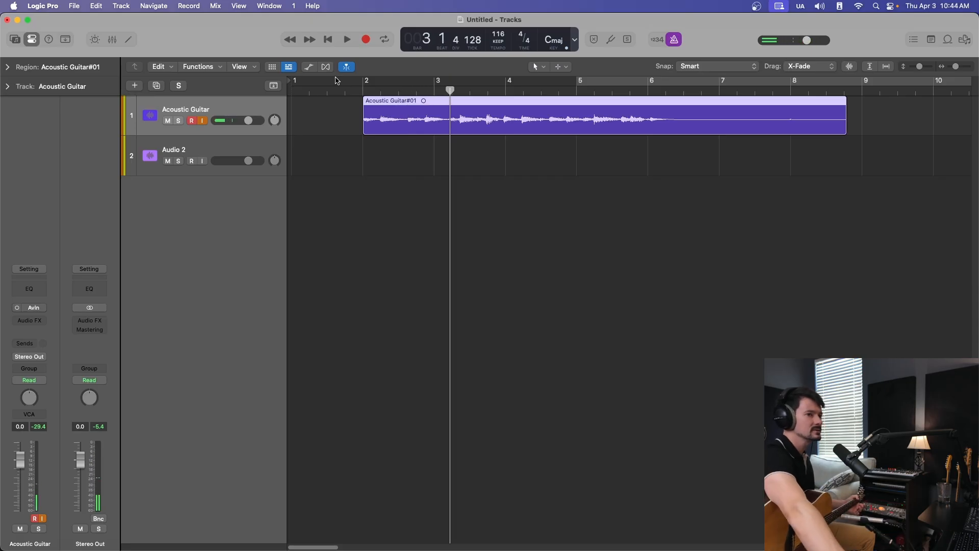
left_click(329, 39)
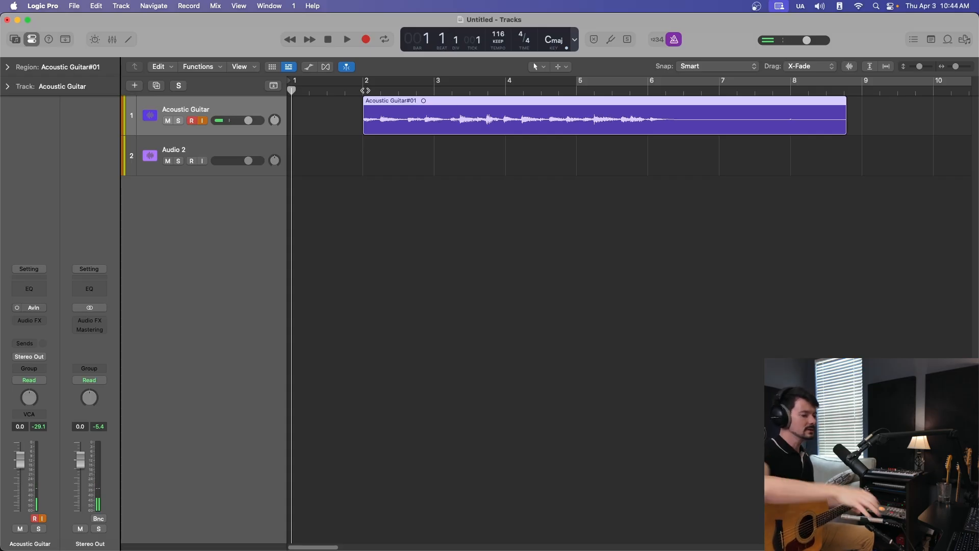
key("r")
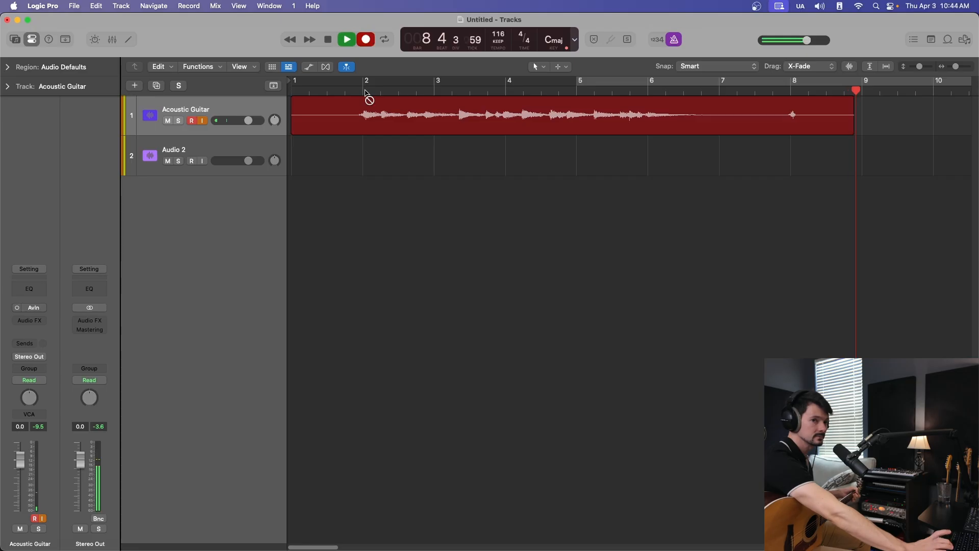
key("space")
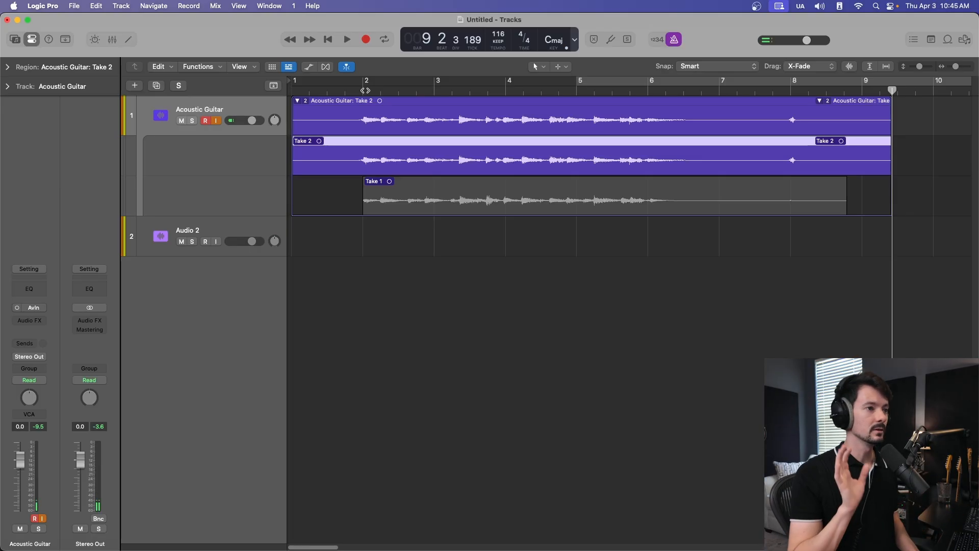
left_click(364, 90)
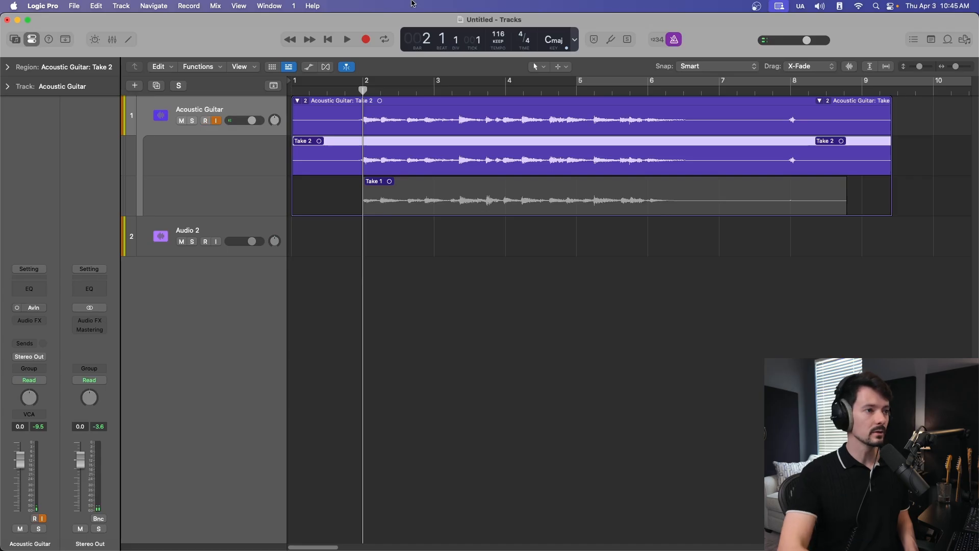
- Make Take 1 the active take in the Acoustic Guitar take folder and audition it from beat 3 of bar 1
left_click(296, 101)
left_click(297, 101)
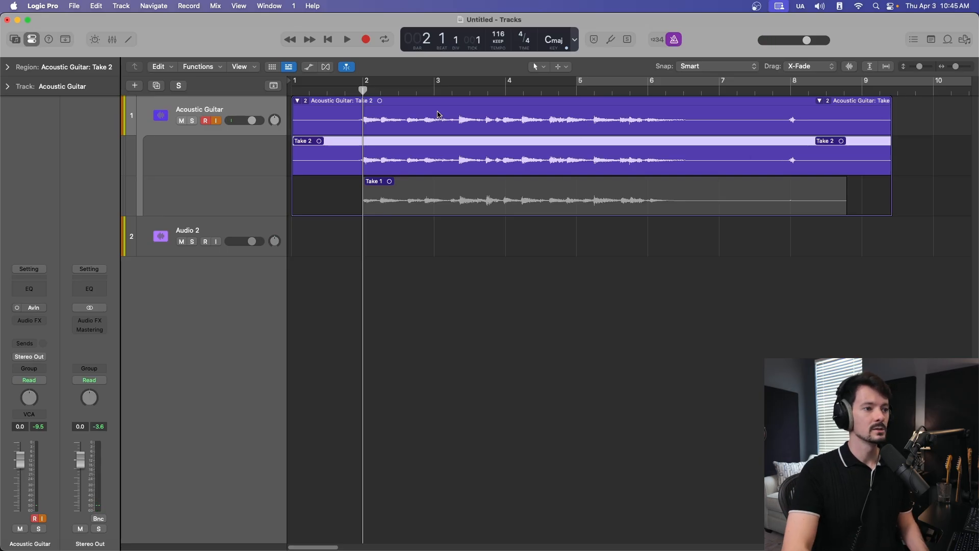
left_click(428, 206)
left_click_drag(365, 88, 336, 90)
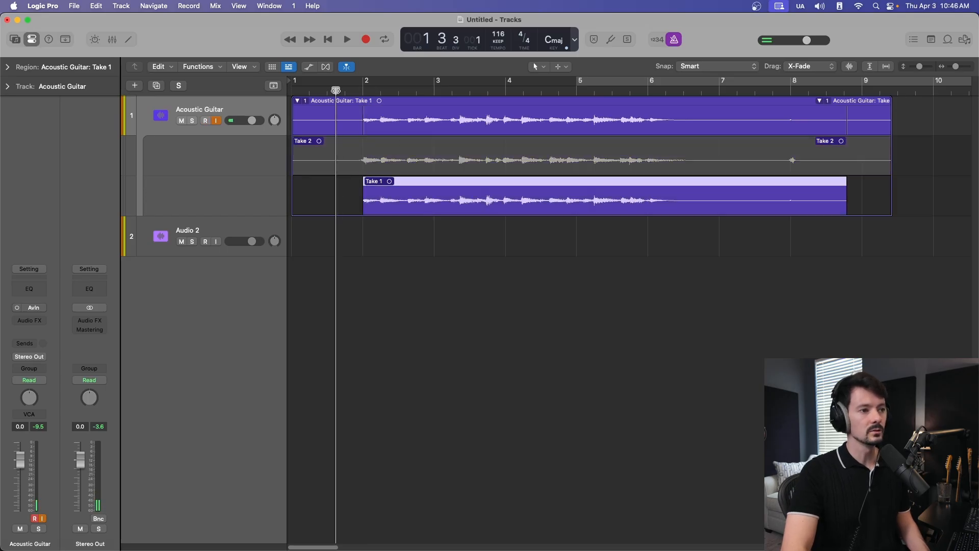
key("space")
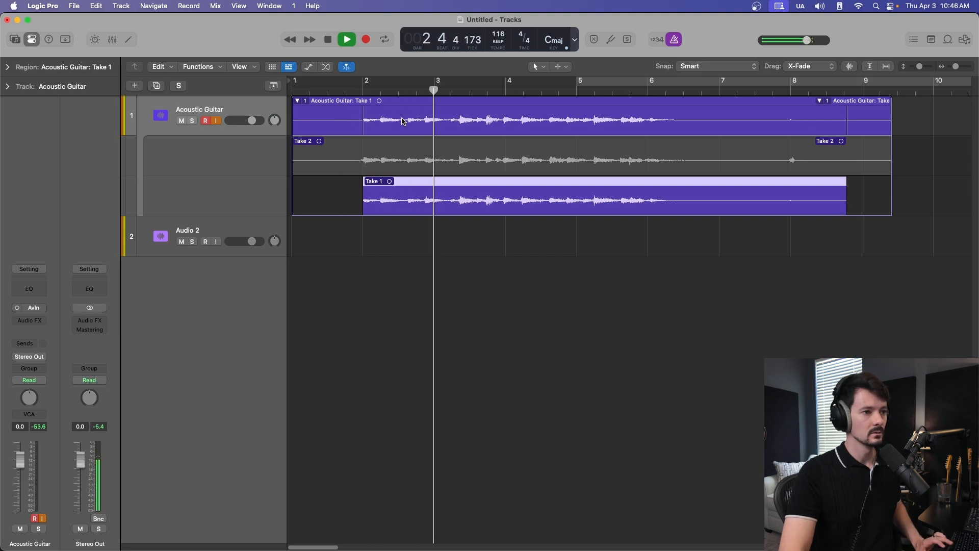
key("space")
- Switch the take folder to Take 2 and audition it from beat 4 of bar 1 to late in bar 3
left_click(391, 168)
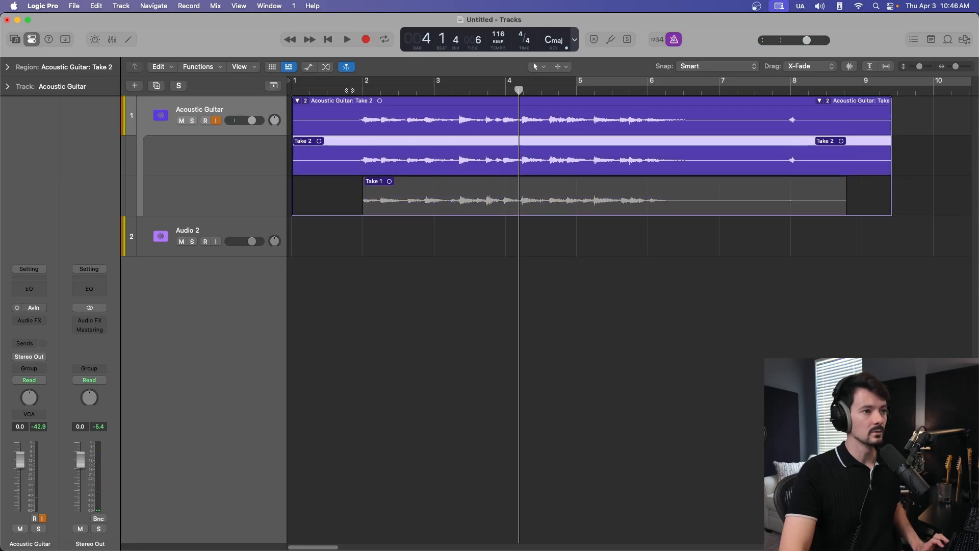
left_click(345, 90)
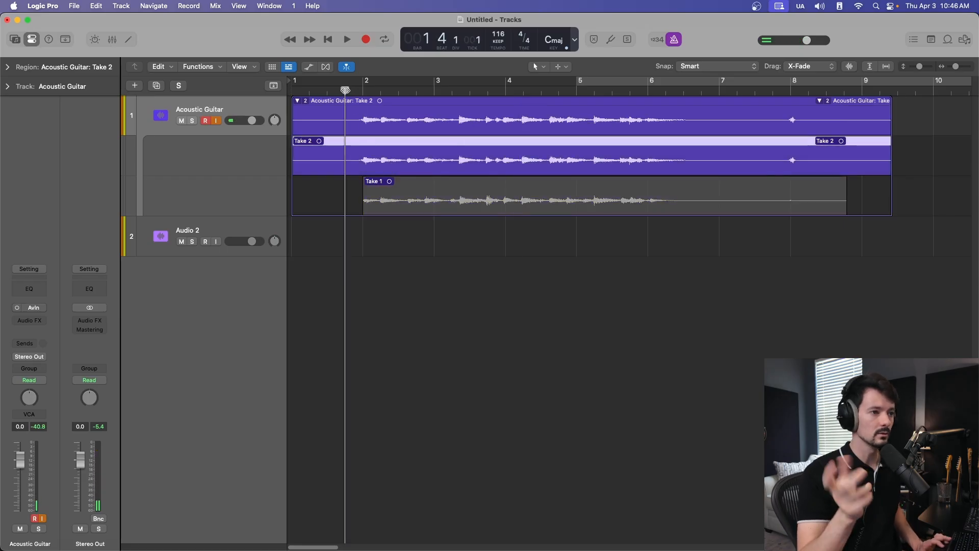
key("space")
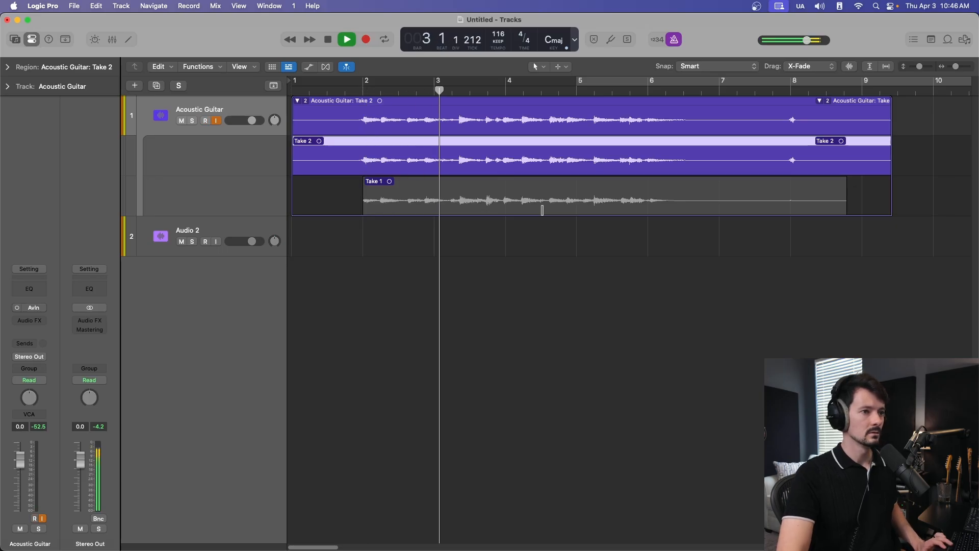
key("space")
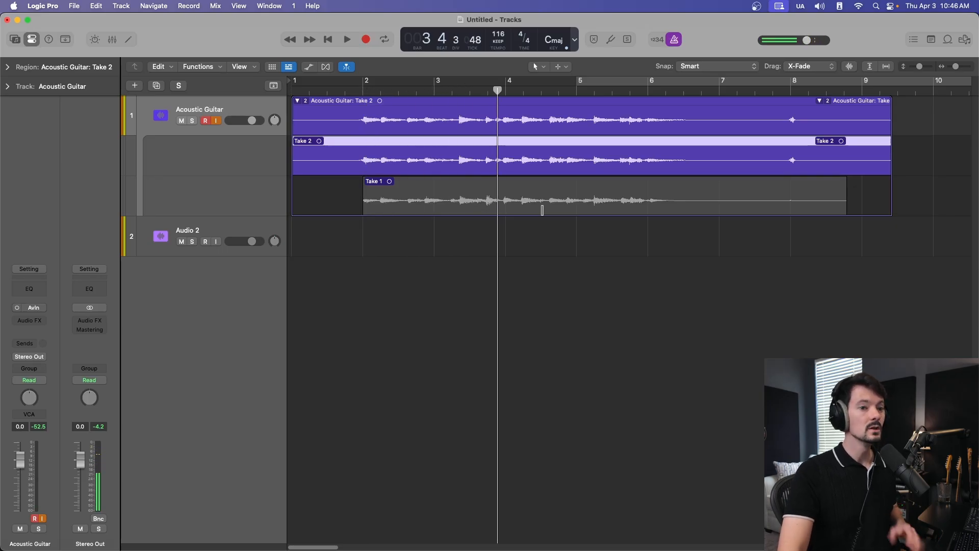
- Comp Take 1 over Take 2 from late in bar 3 to Take 1's end, and extend its start back to about 3 3 1 65
left_click_drag(504, 201, 852, 213)
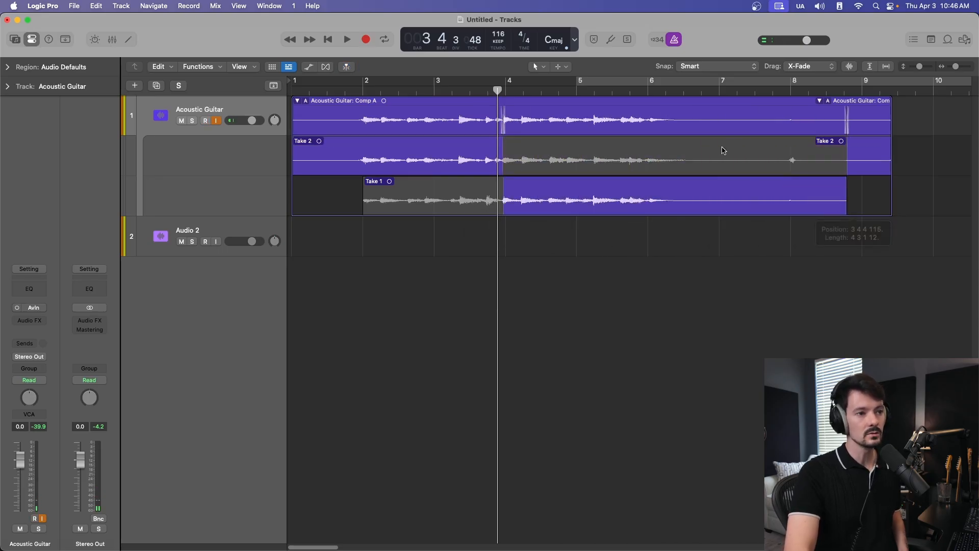
left_click_drag(499, 90, 433, 94)
key("space")
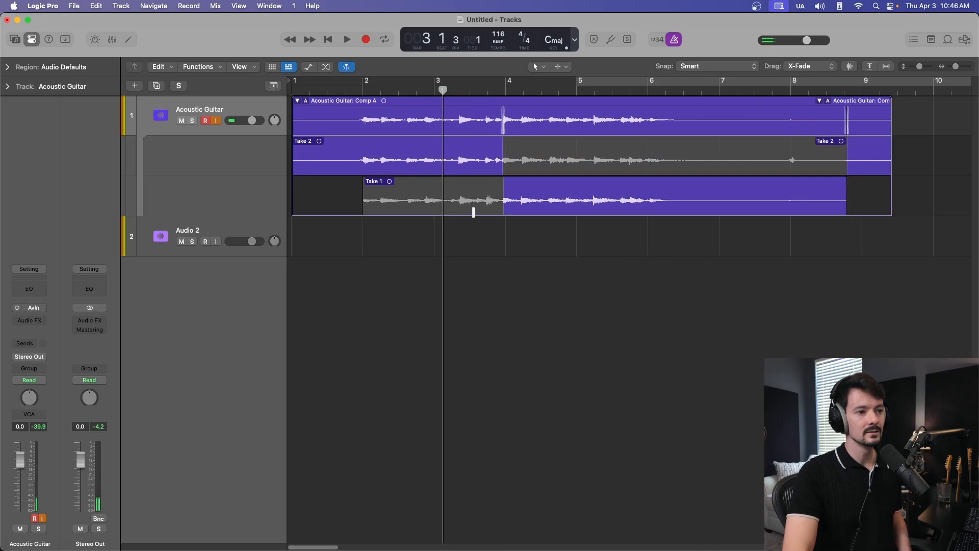
left_click_drag(470, 209, 856, 217)
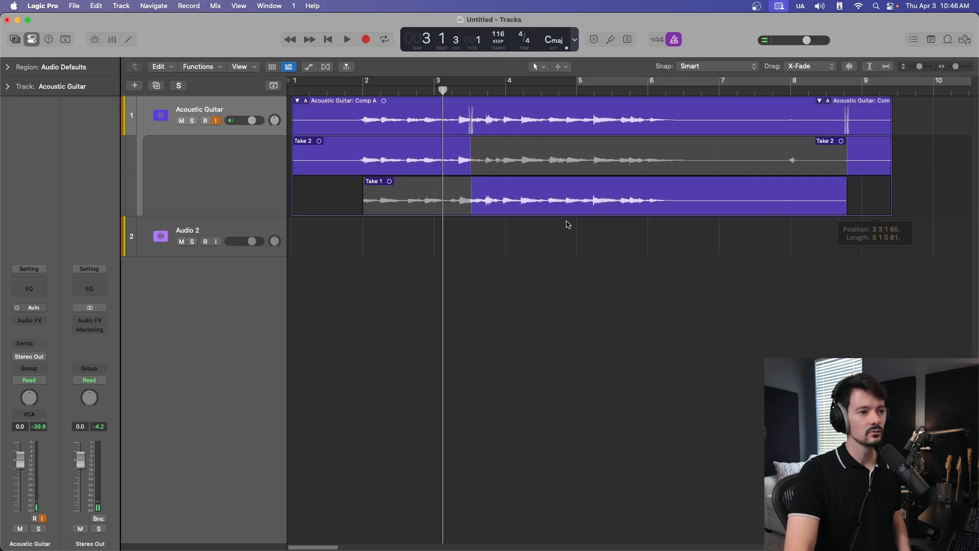
- Move the start of the comp's Take 1 section earlier to position 3 2 2 143
left_click_drag(492, 158, 702, 173)
left_click_drag(583, 197, 498, 201)
left_click_drag(956, 69, 959, 69)
left_click_drag(510, 210, 475, 209)
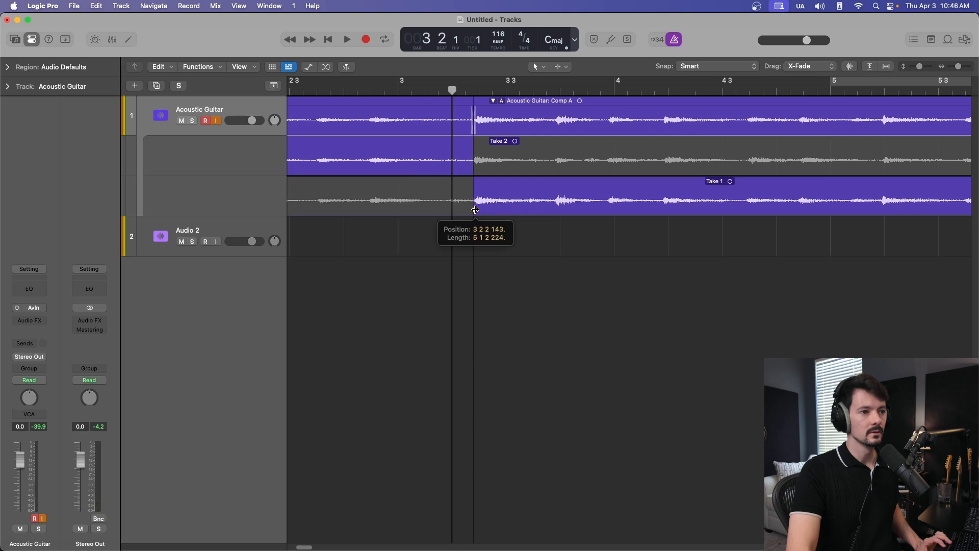
left_click_drag(958, 67, 956, 67)
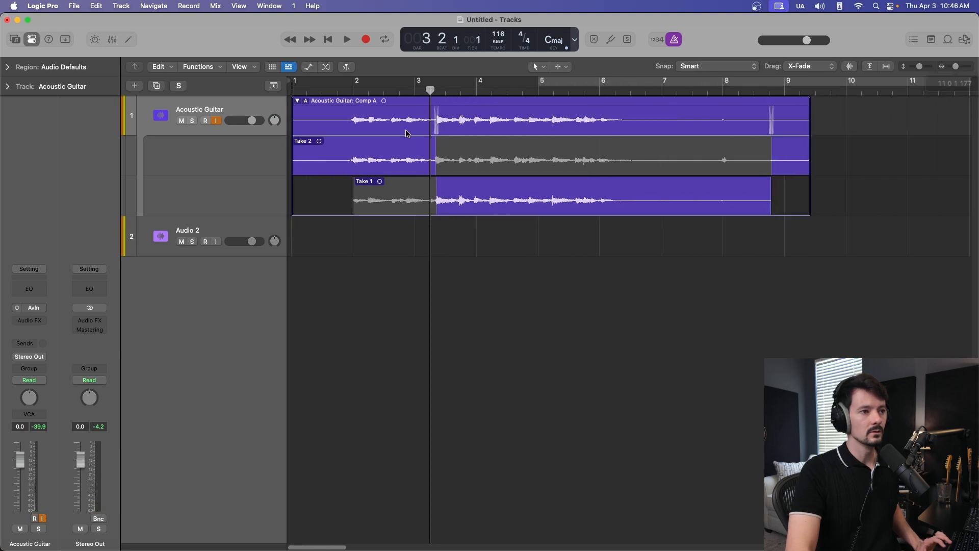
- Play the comp from beat 4 of bar 1 to the start of bar 4 to check the transition between takes
left_click(342, 92)
key("space")
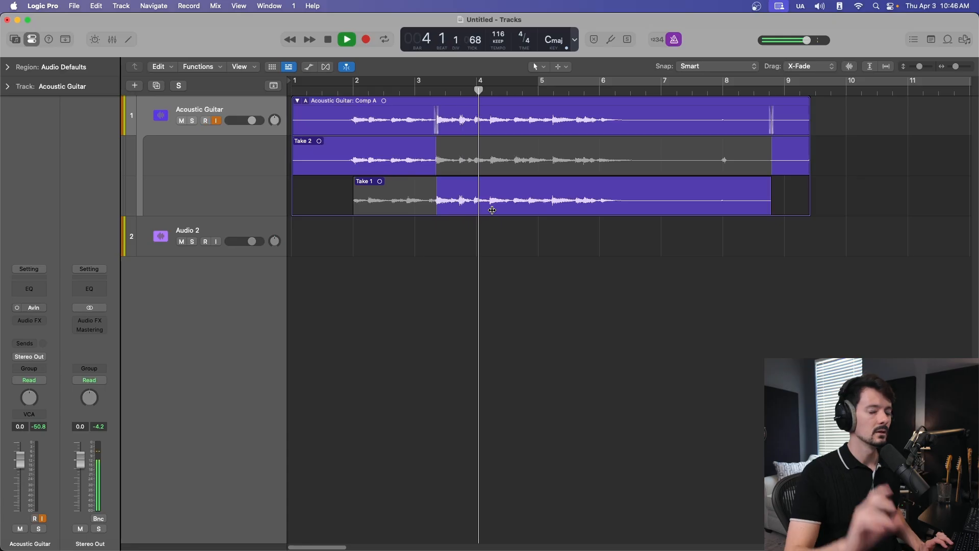
key("space")
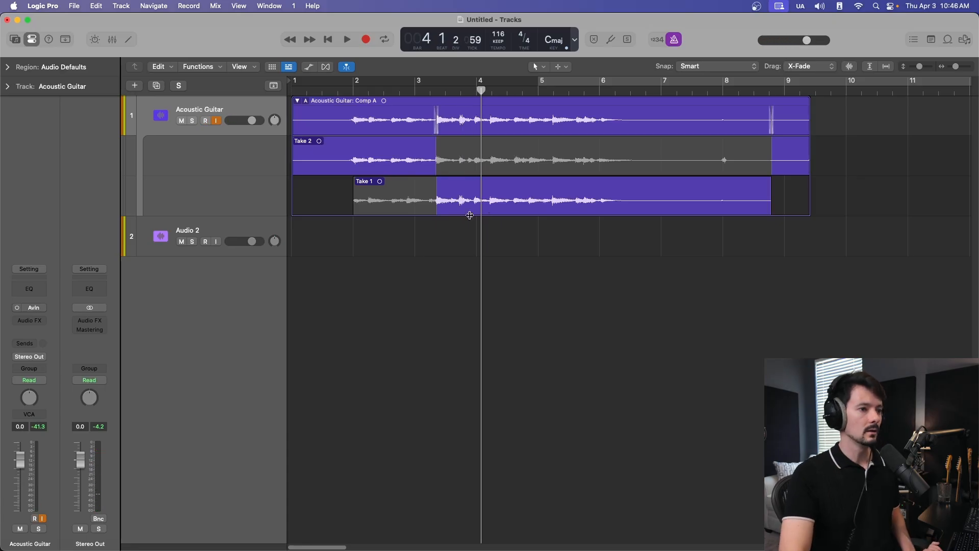
- Move the comp's switch from Take 2 to Take 1 to just before beat 4 of bar 3
left_click(434, 89)
left_click_drag(955, 67, 967, 68)
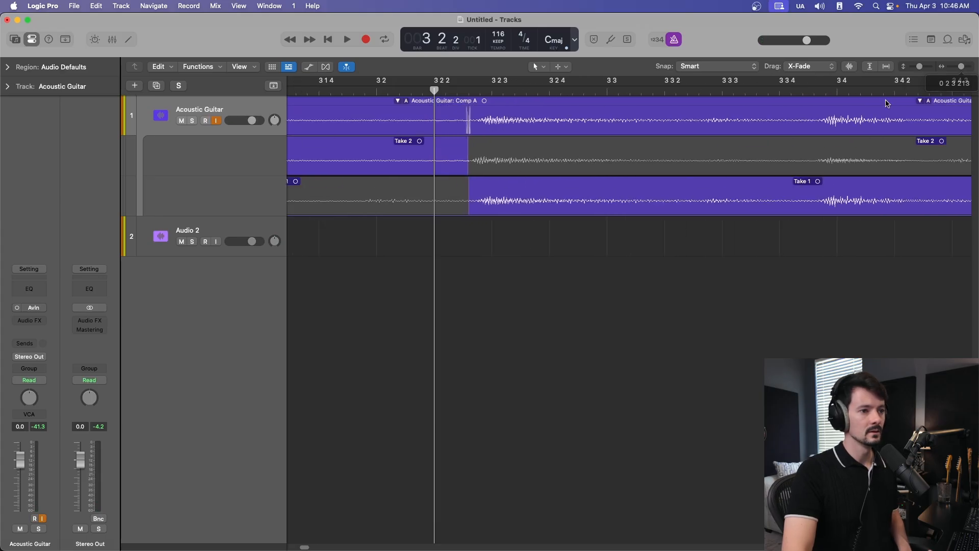
left_click_drag(471, 213, 818, 211)
left_click_drag(965, 70, 960, 70)
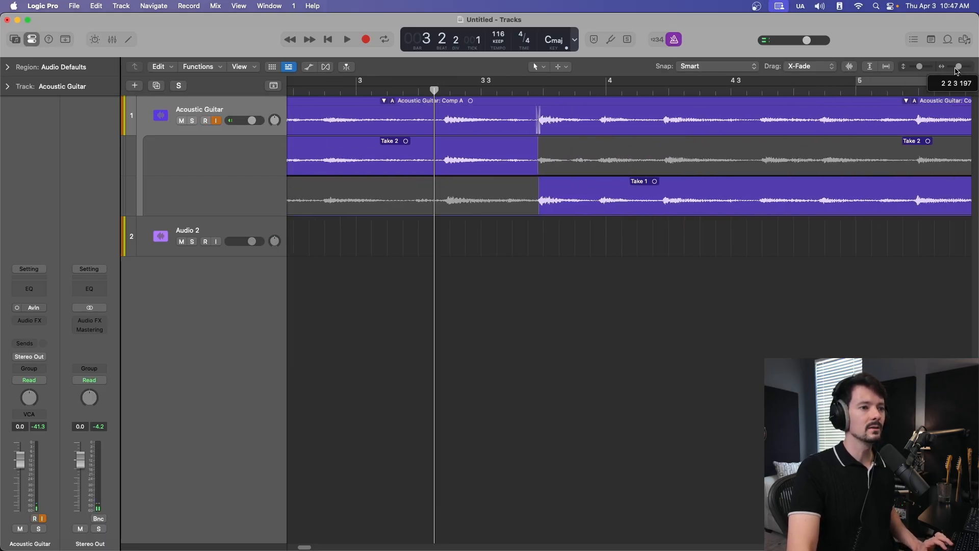
scroll(384, 97, "left", 3)
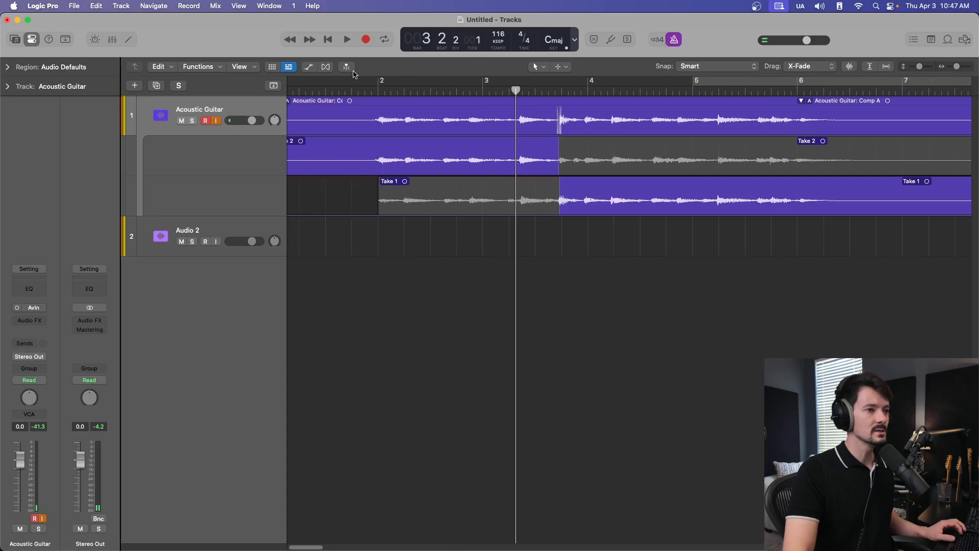
- Play the adjusted comp from late in bar 1 to the end of bar 6
left_click(356, 90)
key("space")
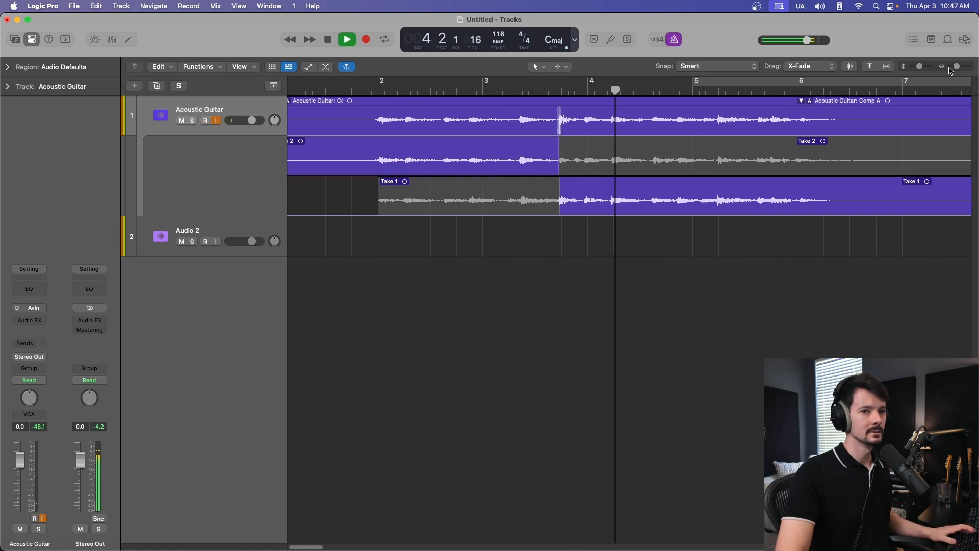
left_click_drag(955, 68, 957, 70)
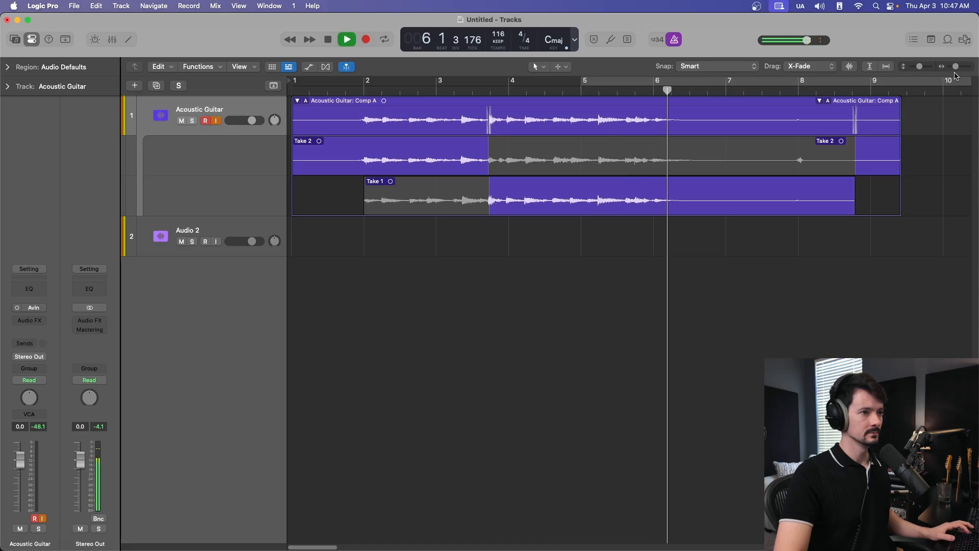
key("space")
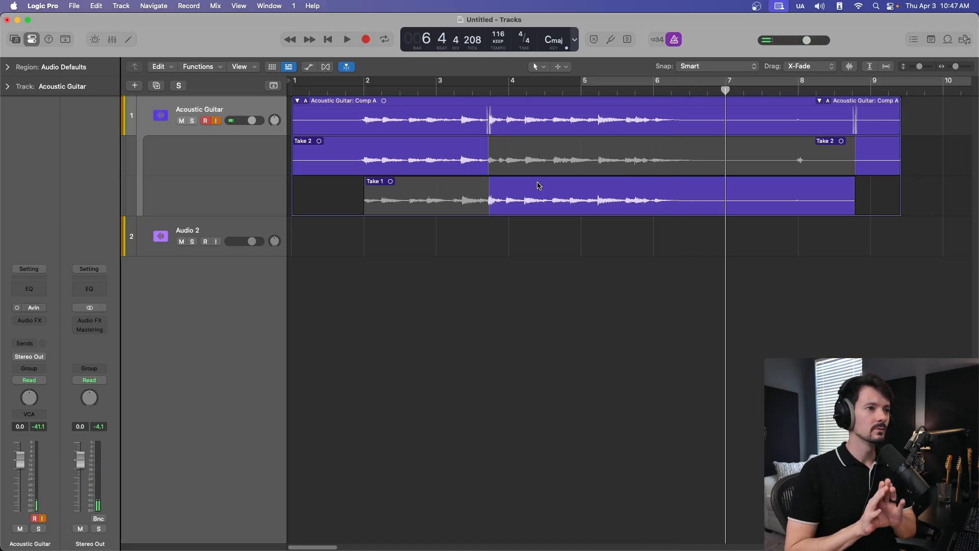
- Flatten the Acoustic Guitar take folder's Comp A into separate regions and deselect them
left_click(305, 101)
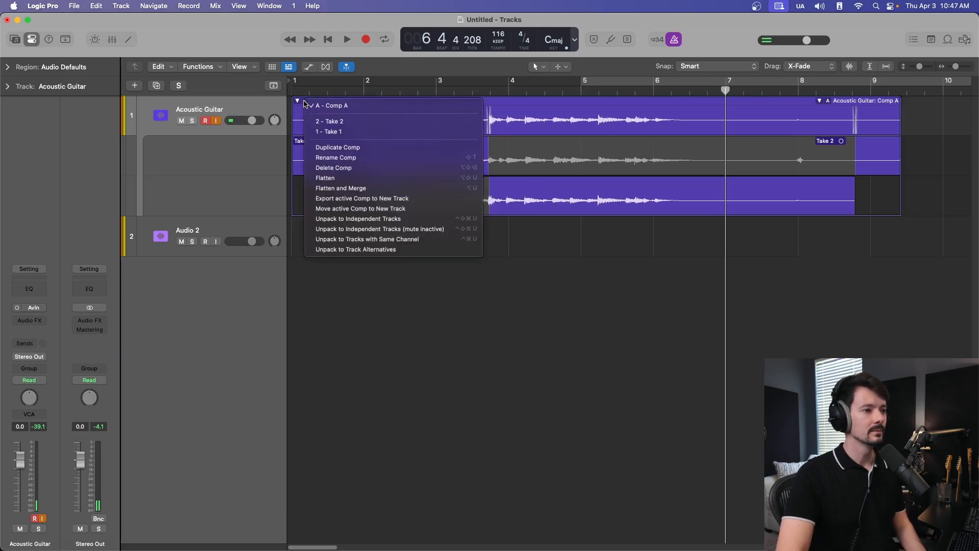
left_click(332, 177)
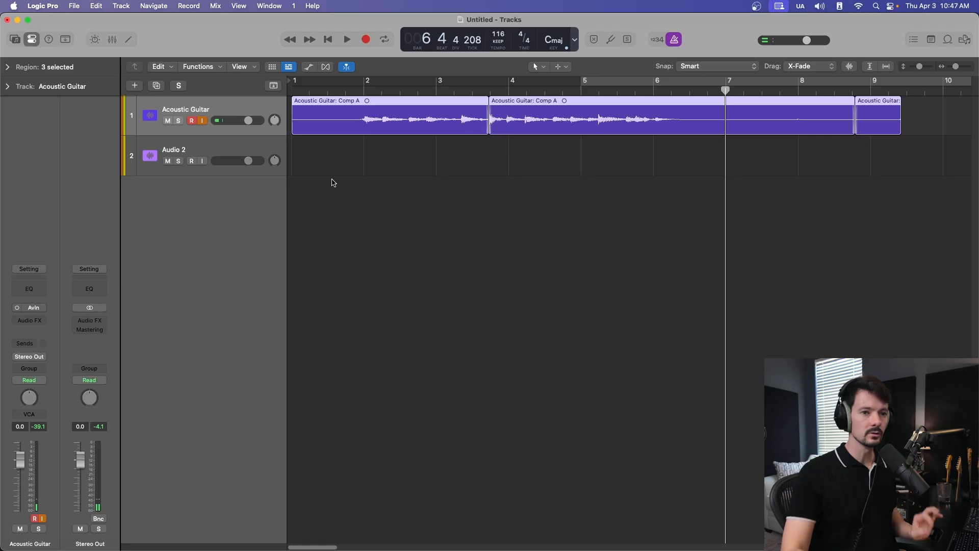
left_click(904, 217)
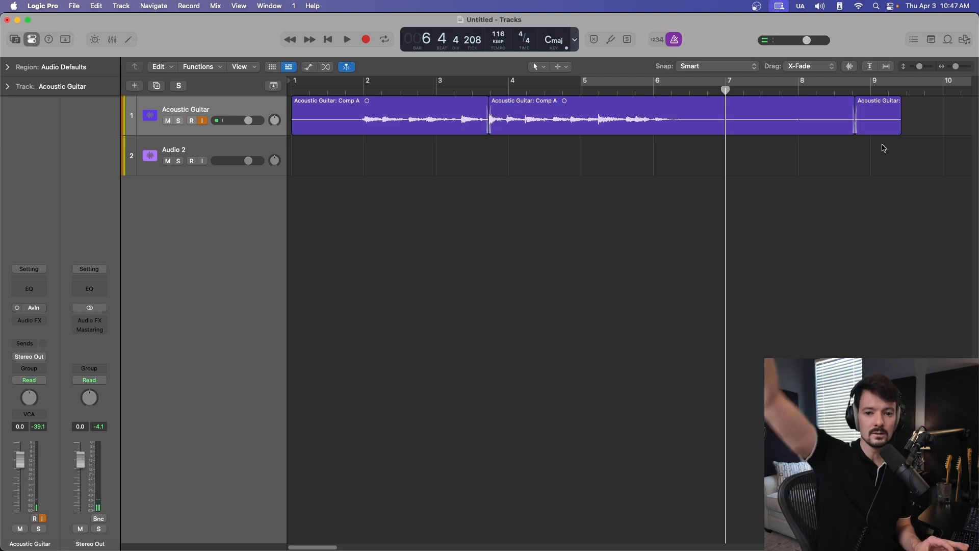
- Rename the Audio 2 track to Shaker and set its input to SSL 57
left_click(235, 151)
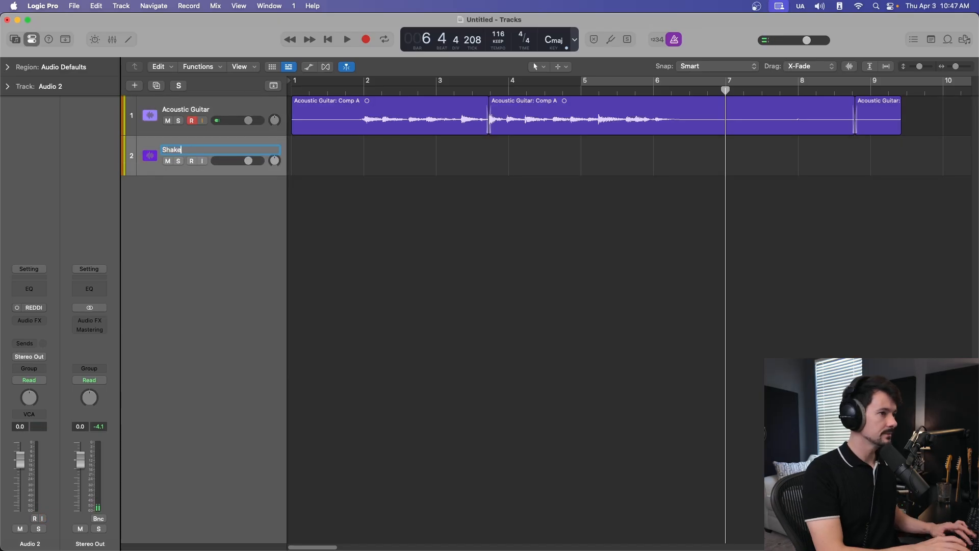
left_click(39, 308)
mouse_move(54, 356)
left_click(176, 367)
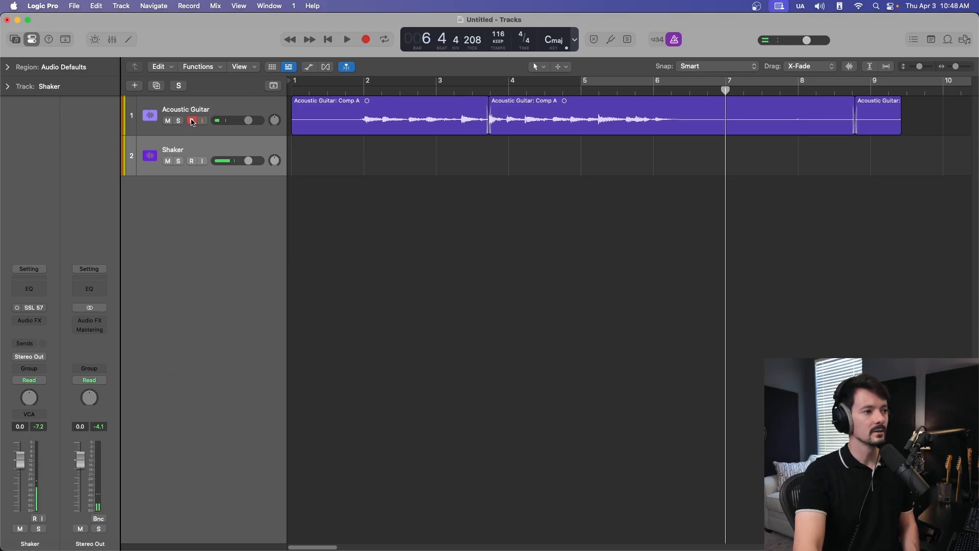
- Arm only the Shaker track with input monitoring on, record a take from bar 1 into bar 7, and return to bar 1
left_click(202, 161)
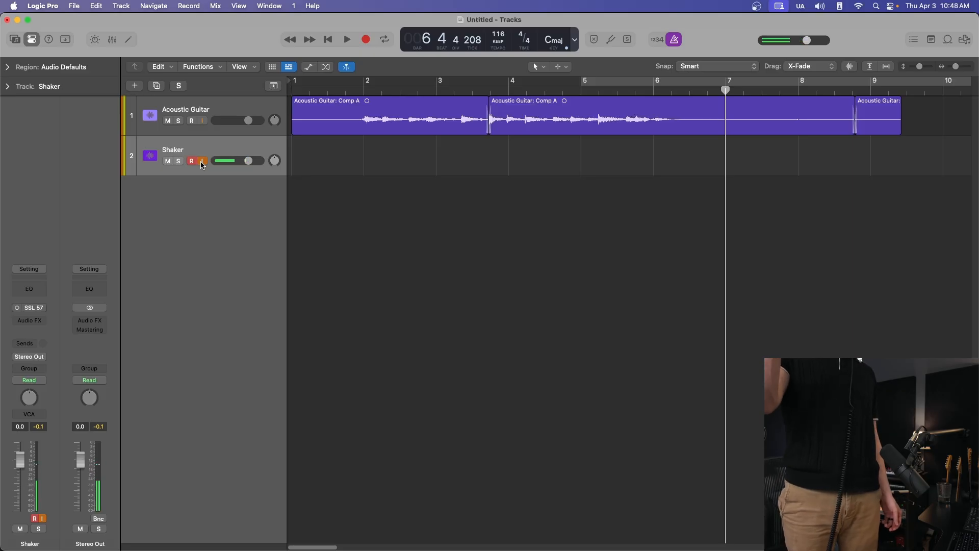
key("Return")
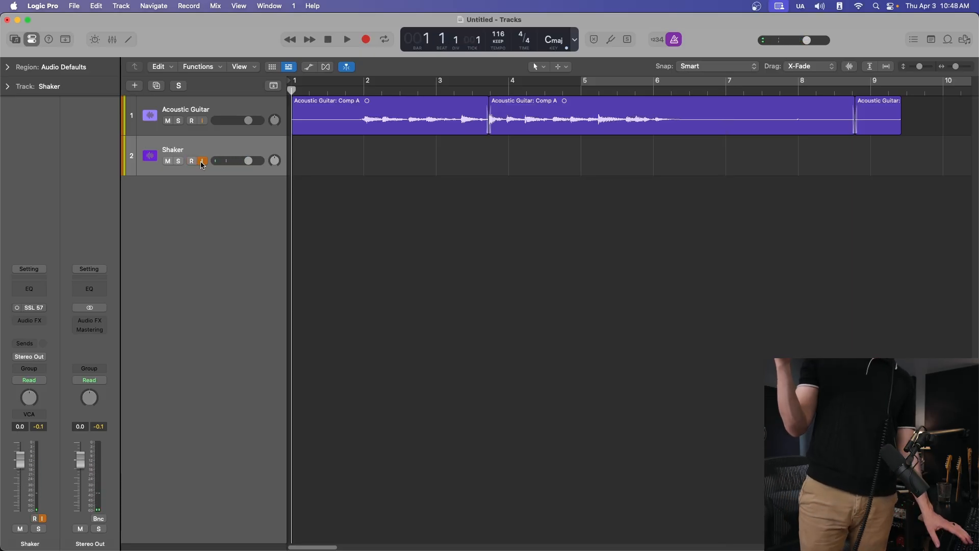
key("r")
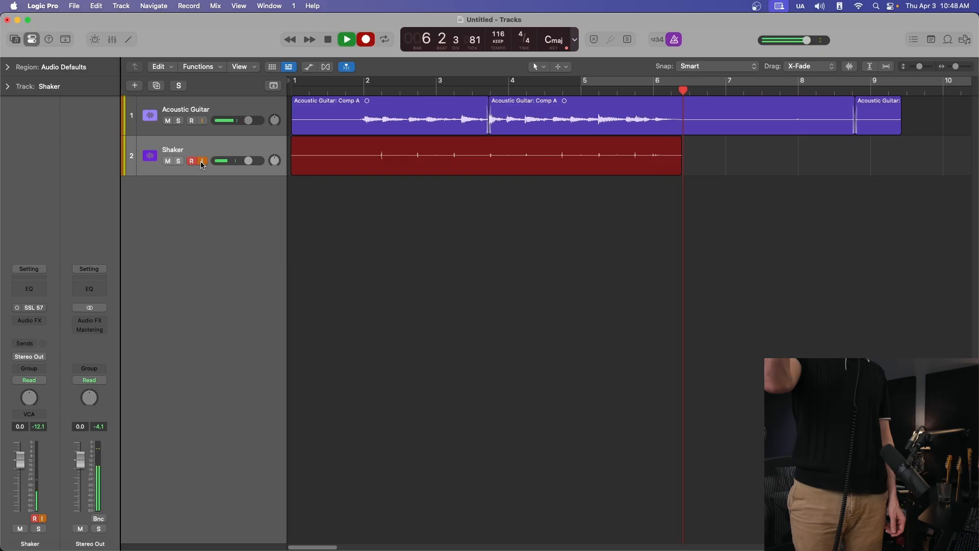
key("space")
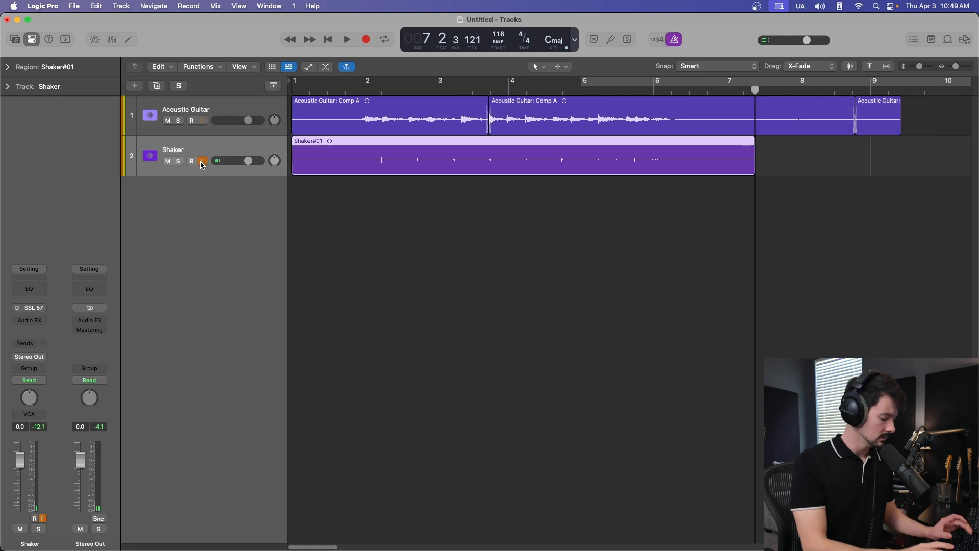
key("Return")
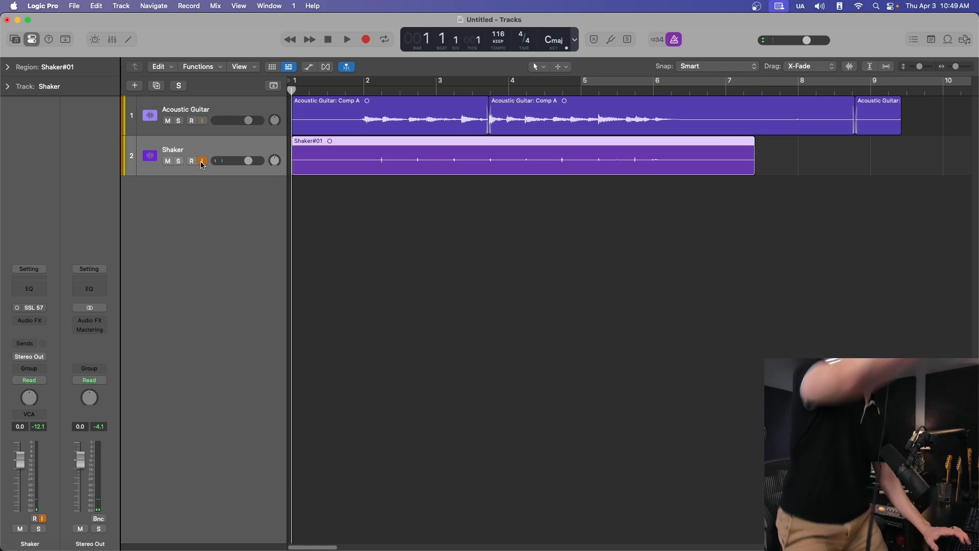
- Record a second take on the Shaker track from bar 1 into bar 7
key("super+shift+a")
key("r")
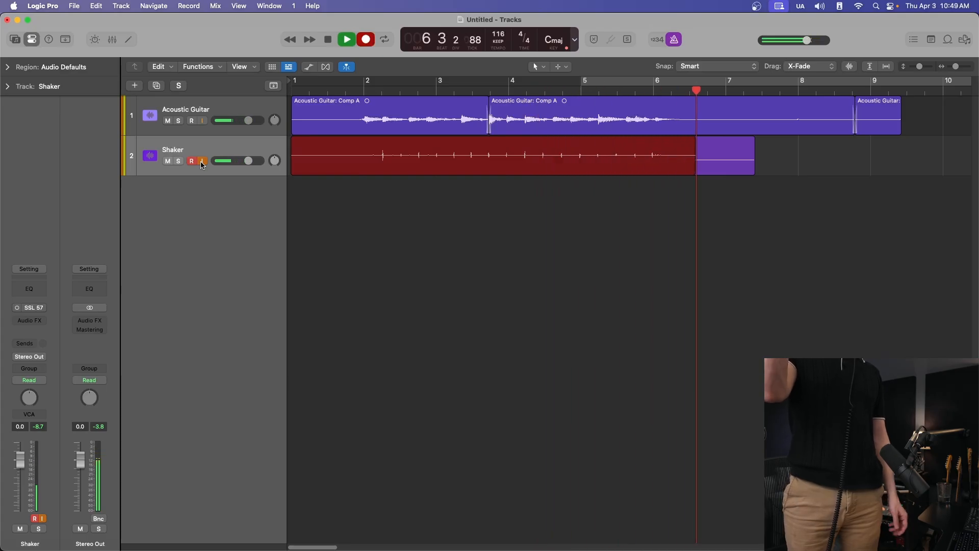
key("space")
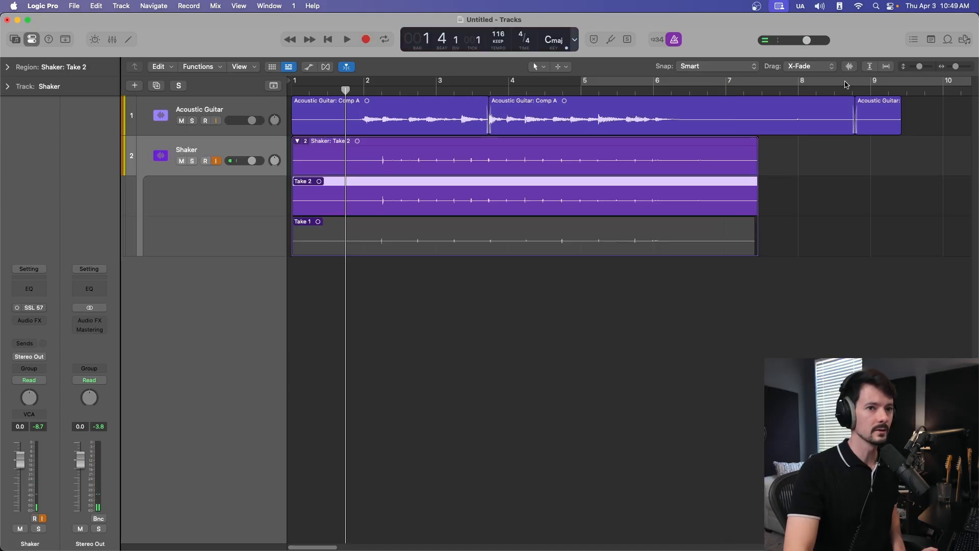
- Enlarge the waveforms and play Shaker Take 1 from just before bar 2 into bar 3, turning off the metronome
left_click(848, 67)
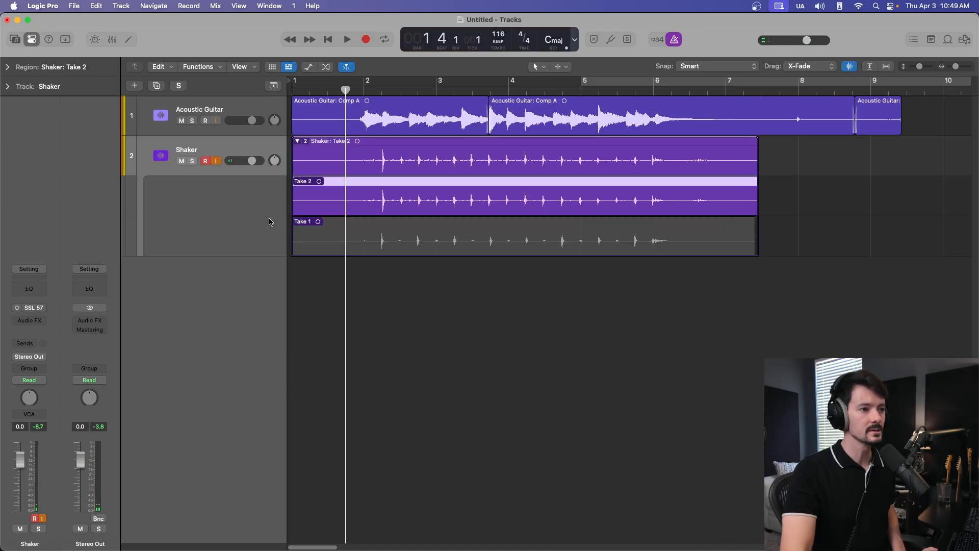
left_click_drag(956, 67, 957, 67)
left_click(445, 245)
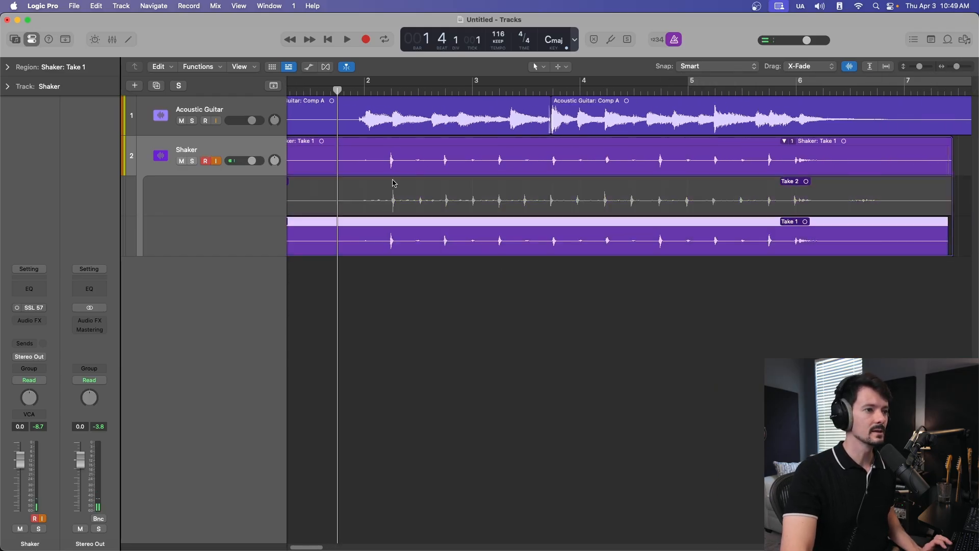
left_click(356, 88)
key("space")
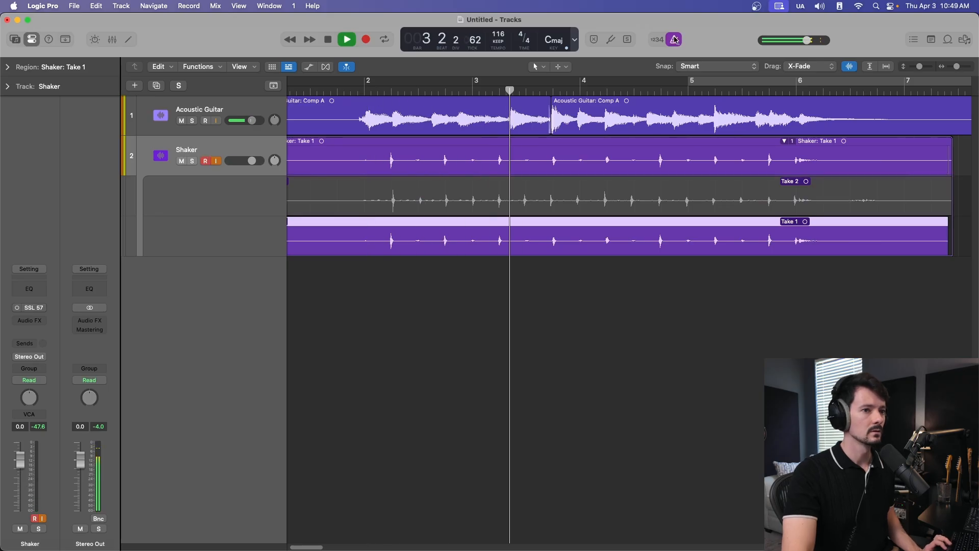
key("space")
- Compare the two Shaker takes by playing Take 2, Take 1 and Take 2 again from around bar 2
left_click(404, 206)
left_click(362, 88)
key("space")
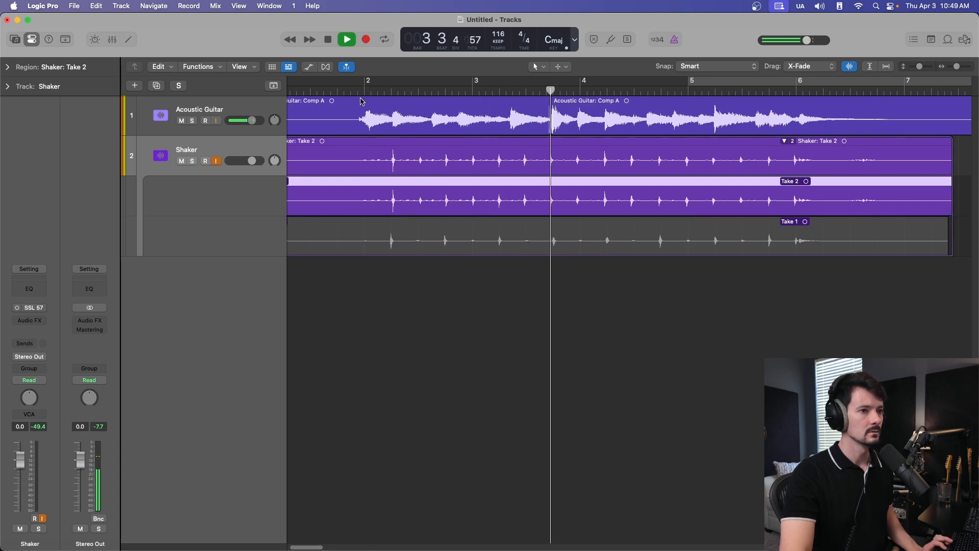
key("space")
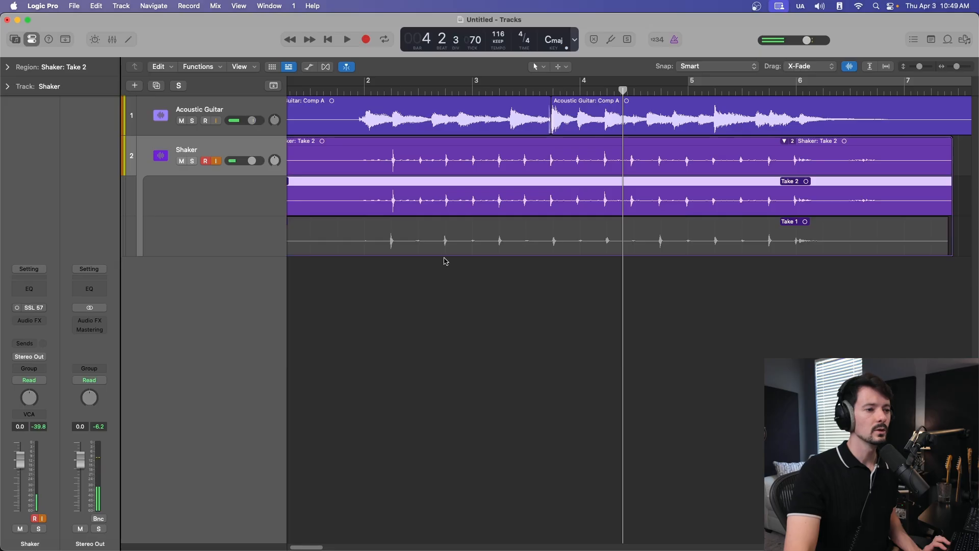
left_click(416, 247)
key("space")
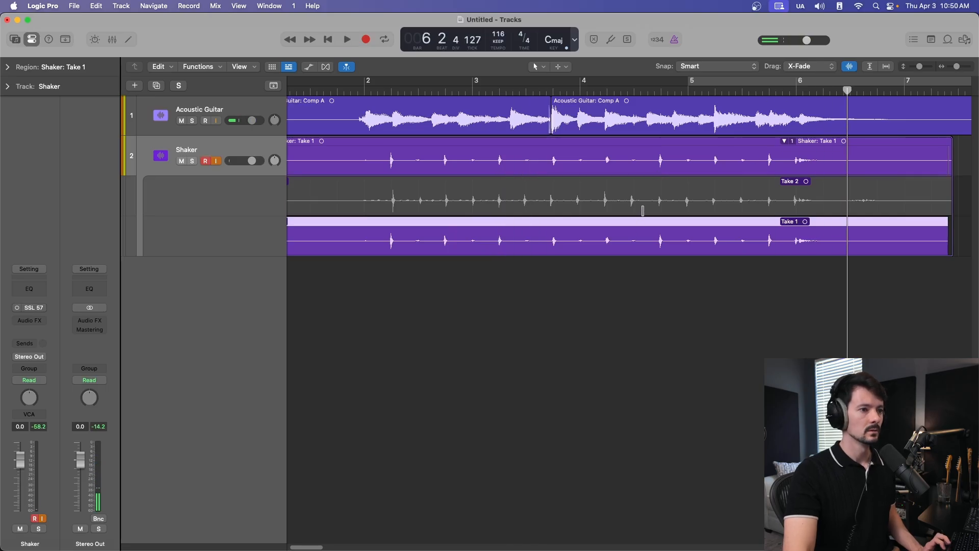
left_click(571, 199)
left_click(363, 93)
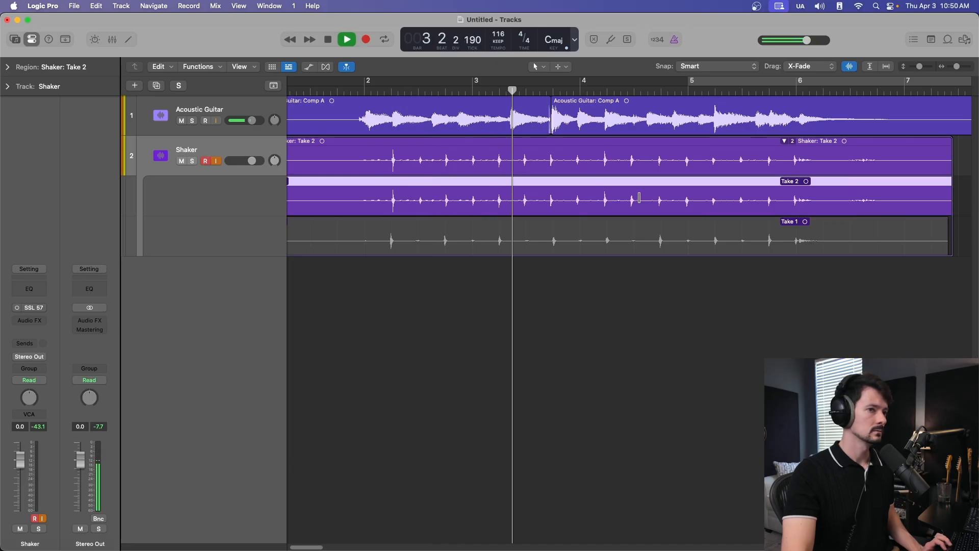
key("space")
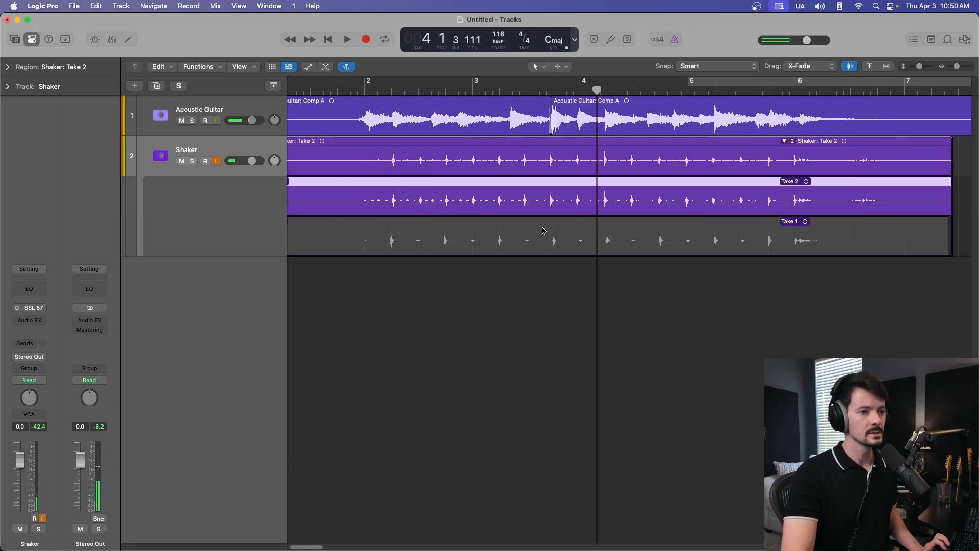
- Comp the Shaker using Take 1 from bar 2 to late bar 3 and Take 2 elsewhere, and play it through from bar 2
left_click_drag(550, 244, 368, 253)
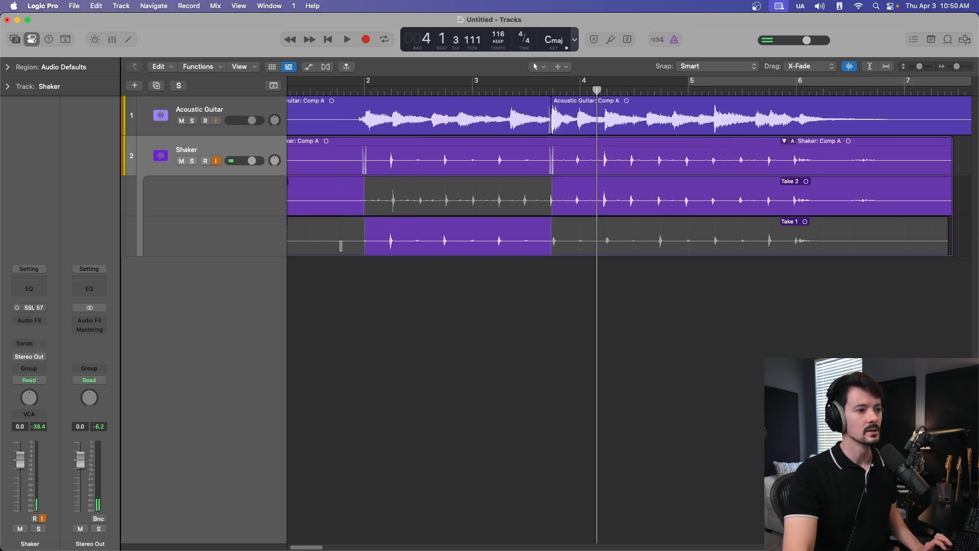
left_click_drag(552, 249, 550, 250)
left_click_drag(547, 92, 363, 109)
key("space")
left_click_drag(956, 67, 957, 67)
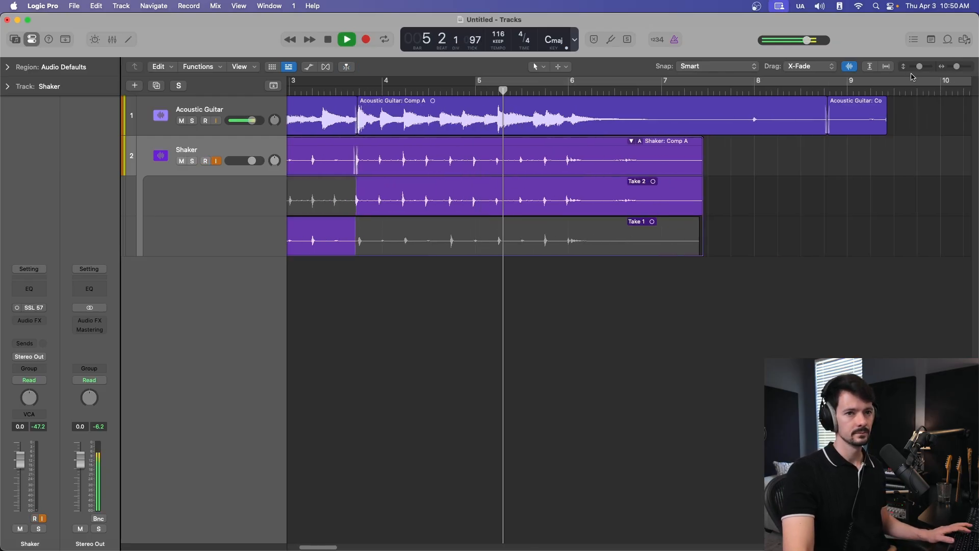
left_click_drag(957, 67, 961, 68)
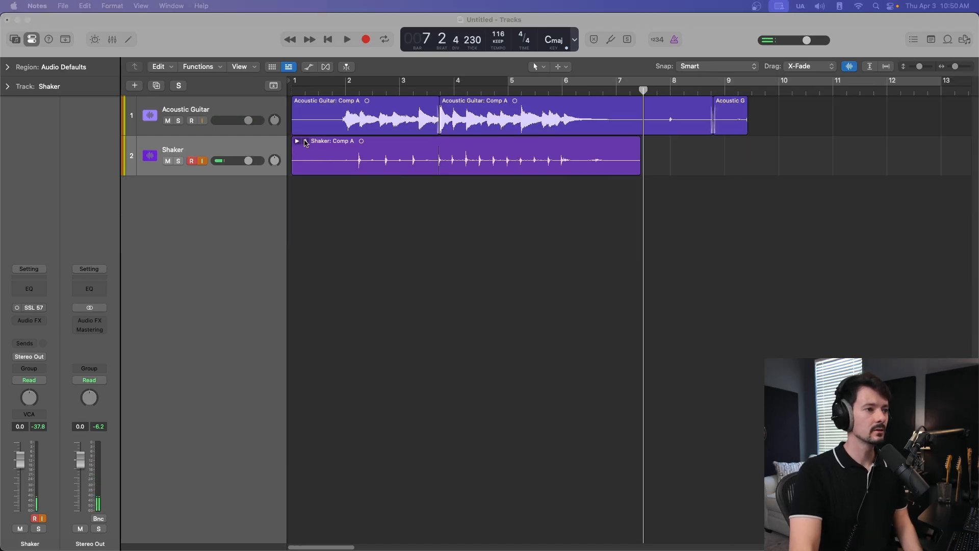
- Flatten and merge the Shaker's Comp A into a single region and set the playhead late in bar 1
left_click(305, 142)
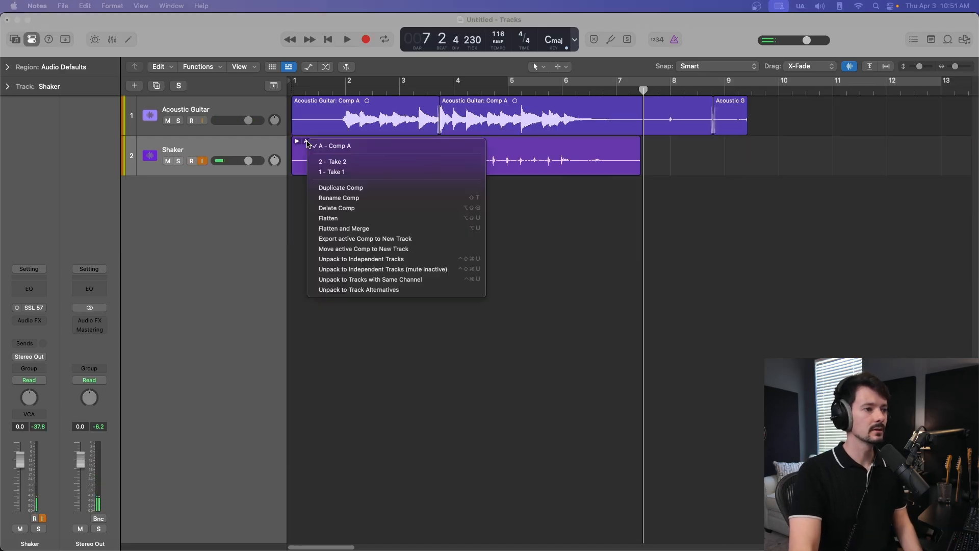
left_click(345, 229)
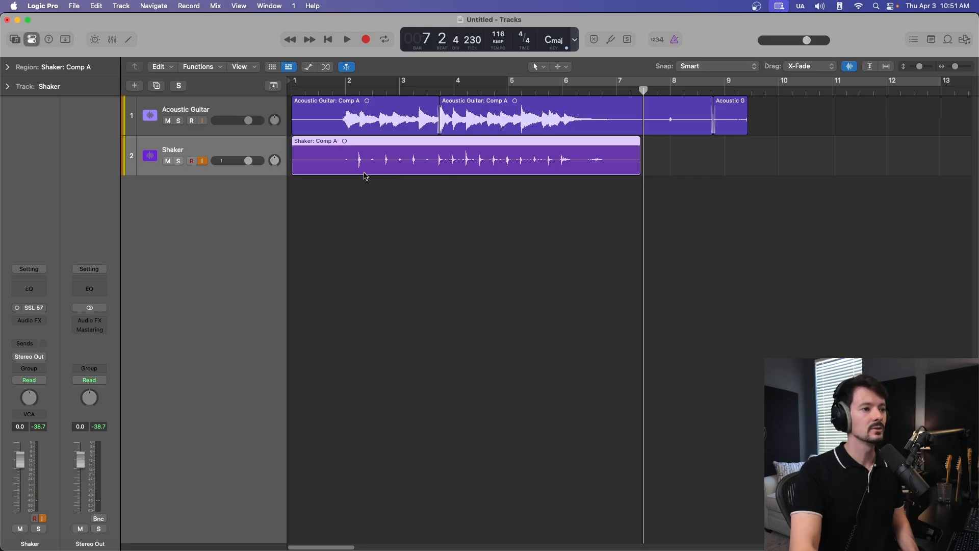
left_click(339, 91)
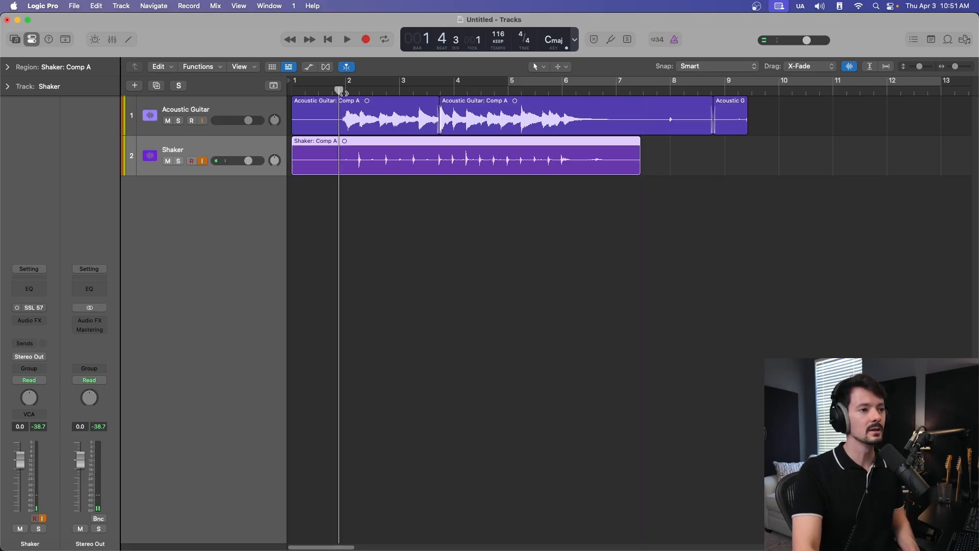
- Create one new Mic or Line audio track with Input 13 (REDDI) as input and Stereo Output as output
left_click_drag(919, 67, 924, 70)
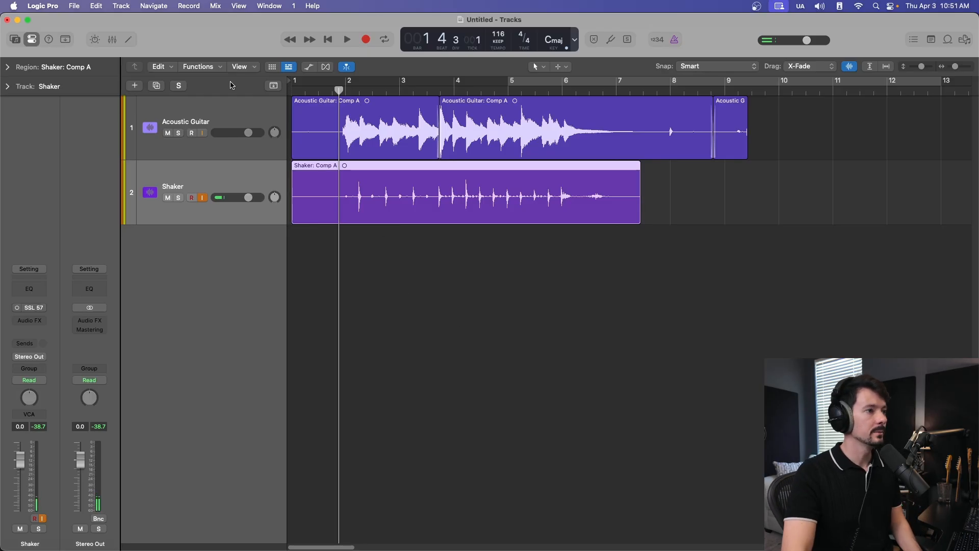
left_click(135, 87)
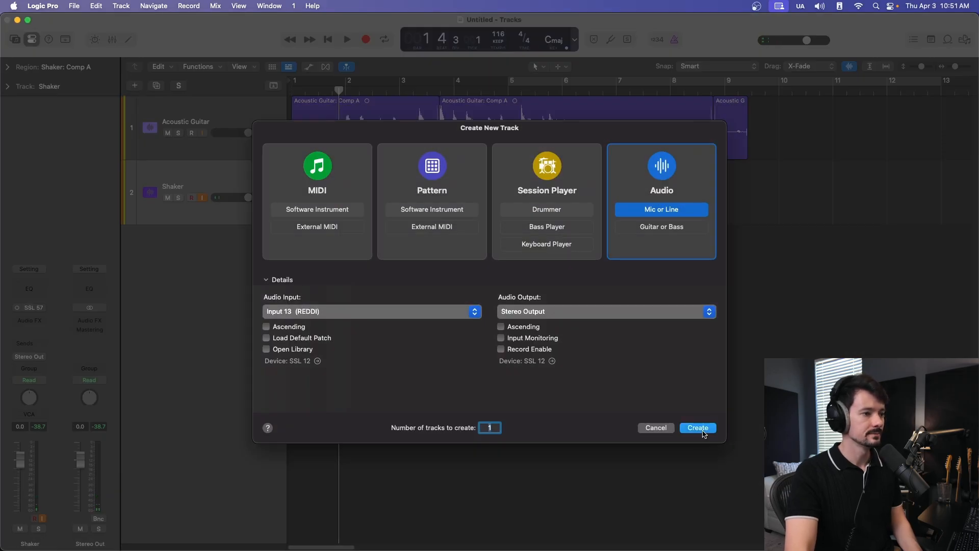
left_click(703, 433)
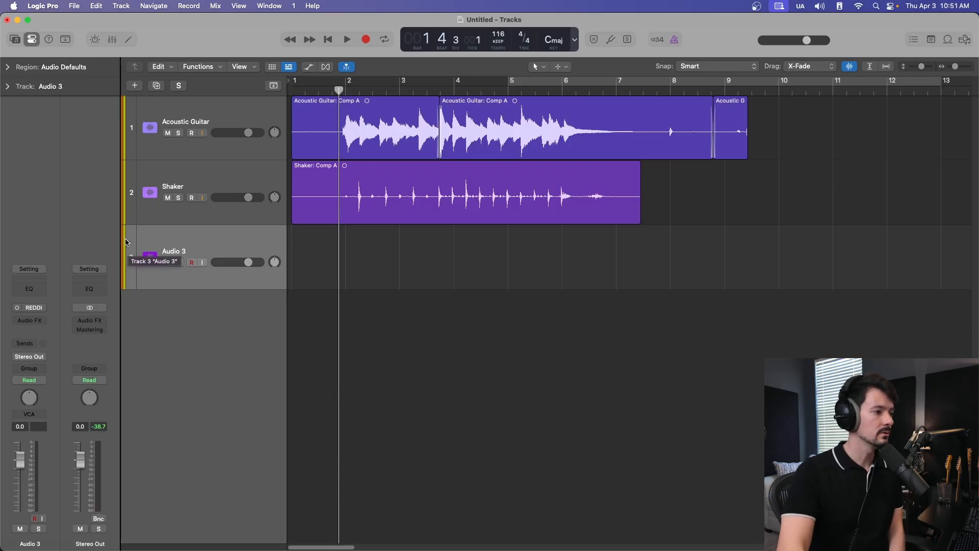
- Switch the Audio 3 channel to stereo and set its input to Input 15-16 (Helix L&R)
left_click(18, 309)
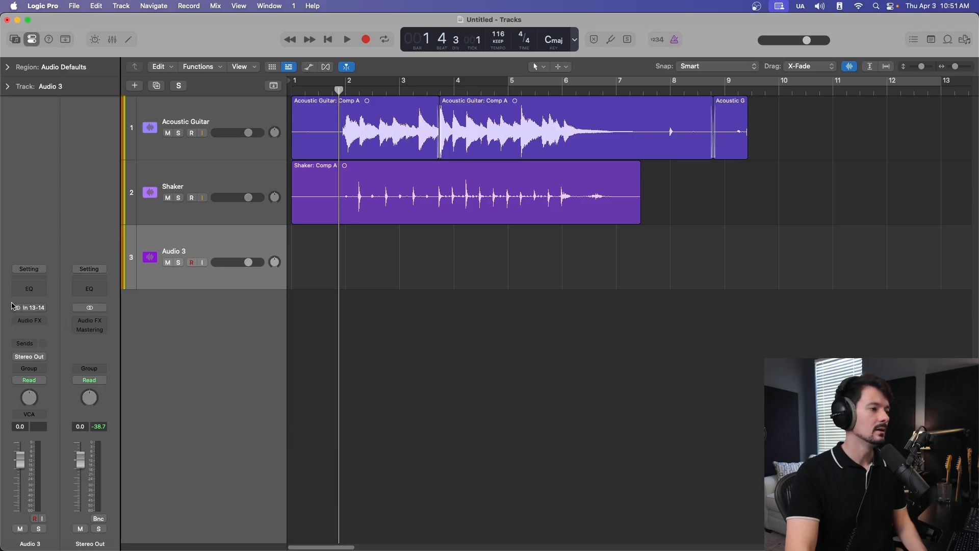
left_click(18, 309)
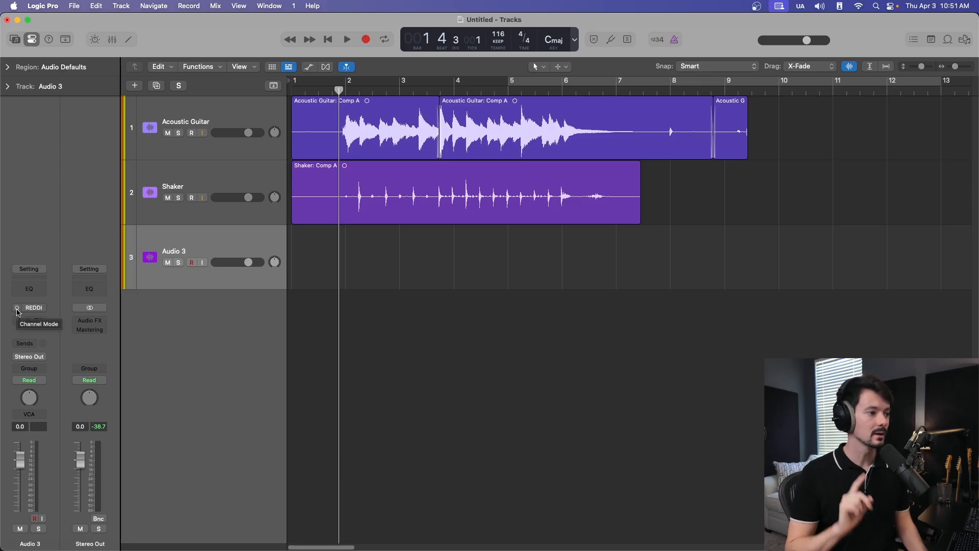
left_click(17, 309)
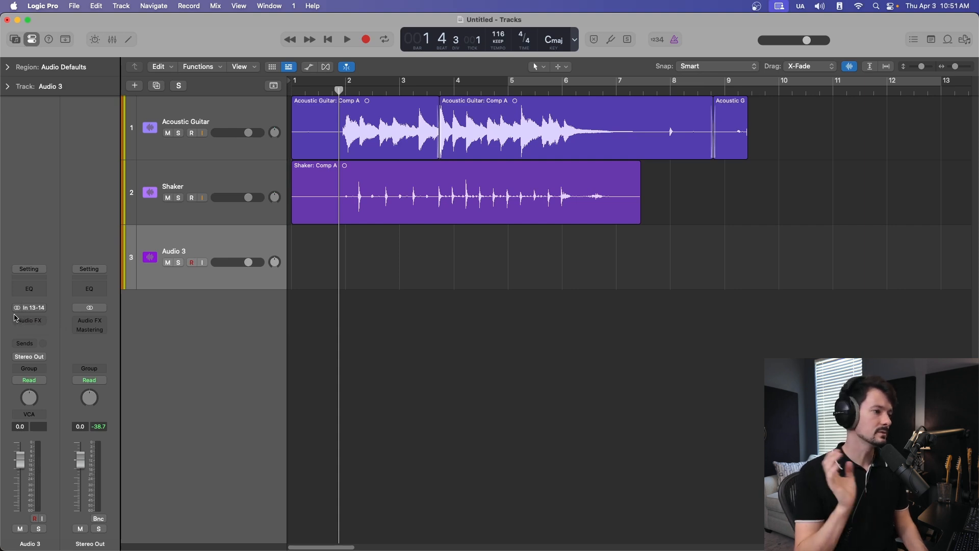
left_click(43, 311)
mouse_move(48, 355)
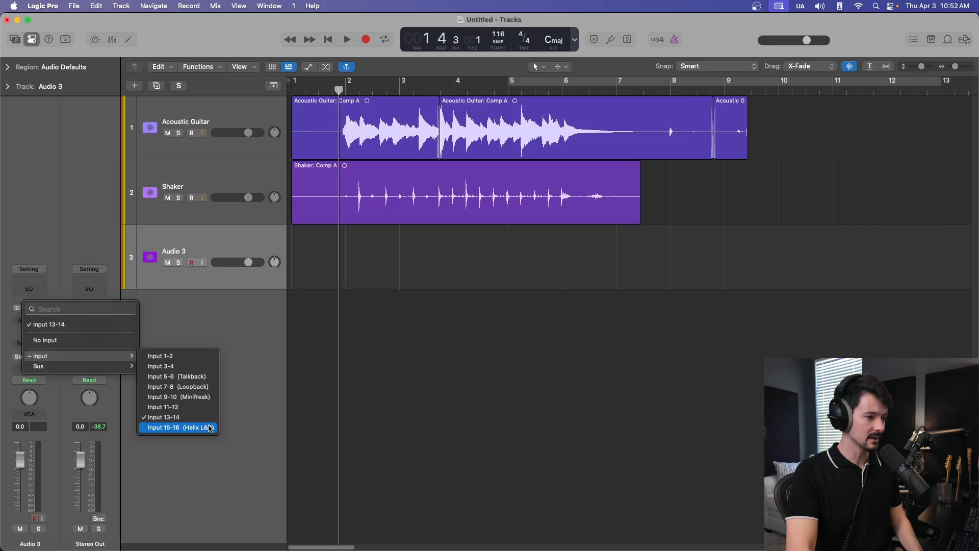
left_click(186, 347)
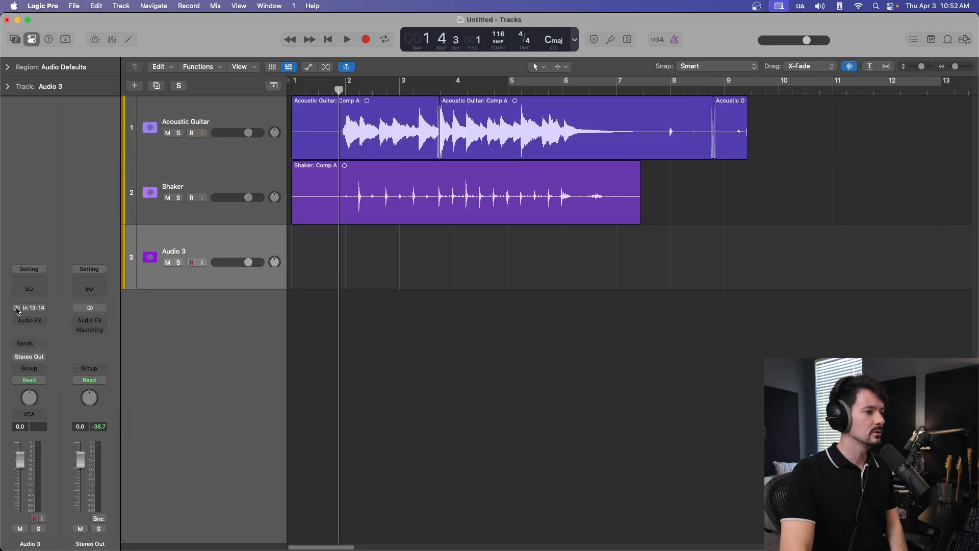
left_click(43, 310)
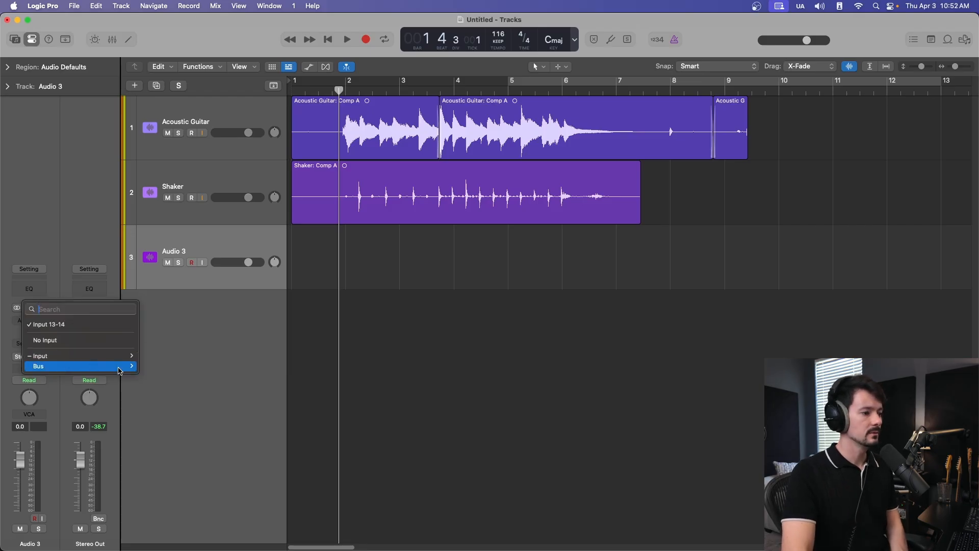
mouse_move(87, 356)
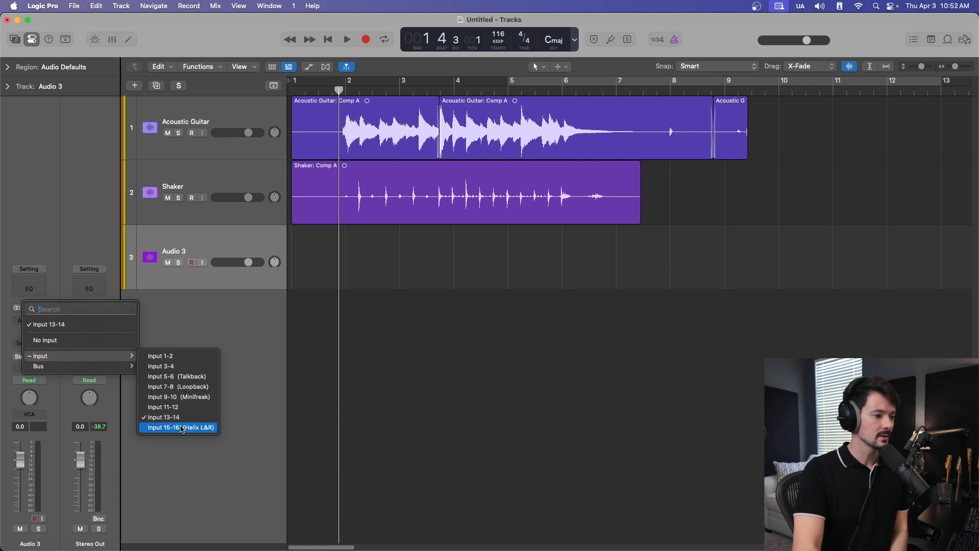
left_click(182, 429)
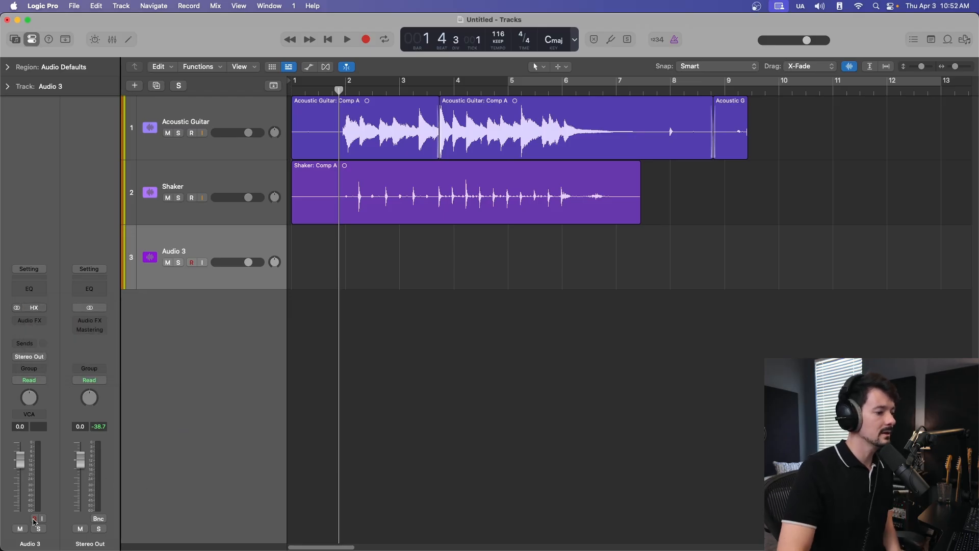
- Turn on input monitoring for Audio 3 and record two electric guitar takes from bar 1, ending the second in bar 8
left_click(43, 518)
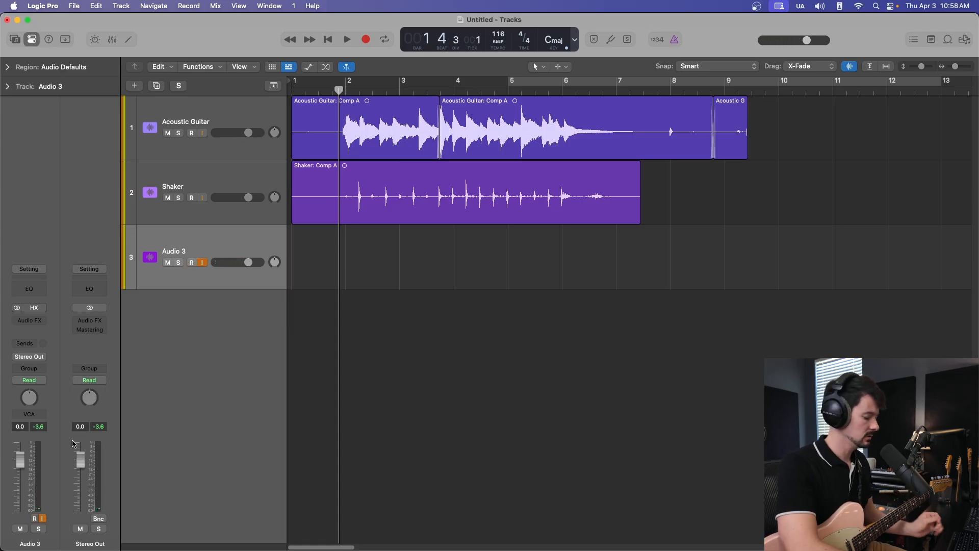
key("r")
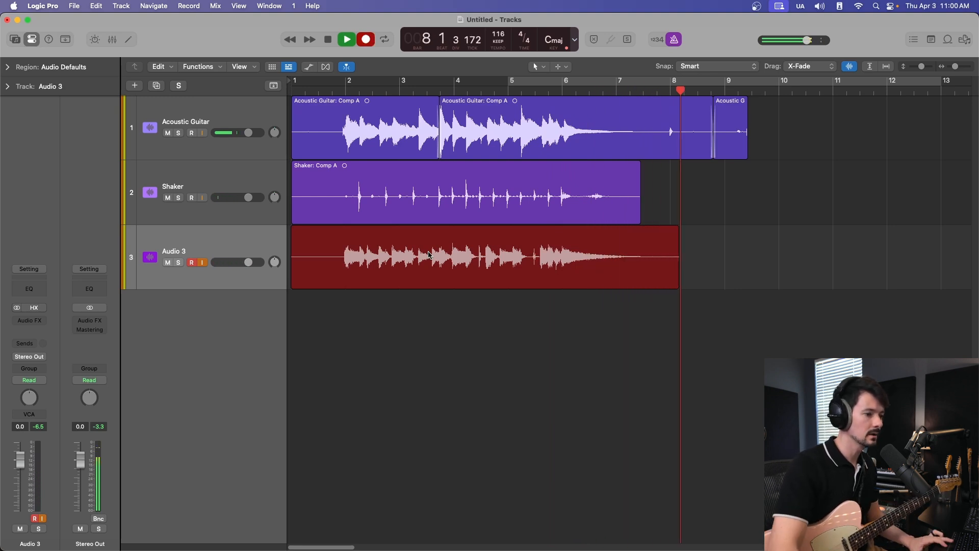
key("space")
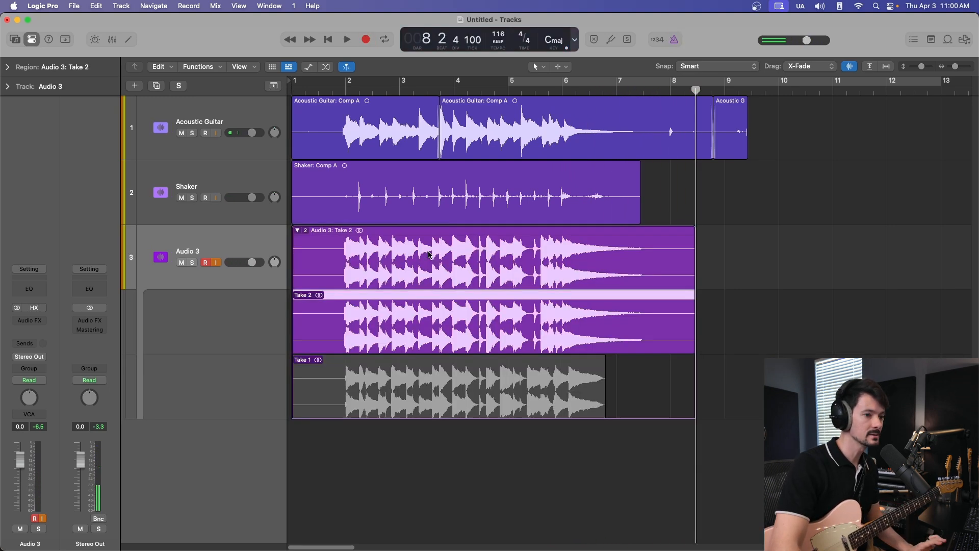
- Flatten the Audio 3 take folder to Take 2 and deselect the resulting region
left_click(308, 232)
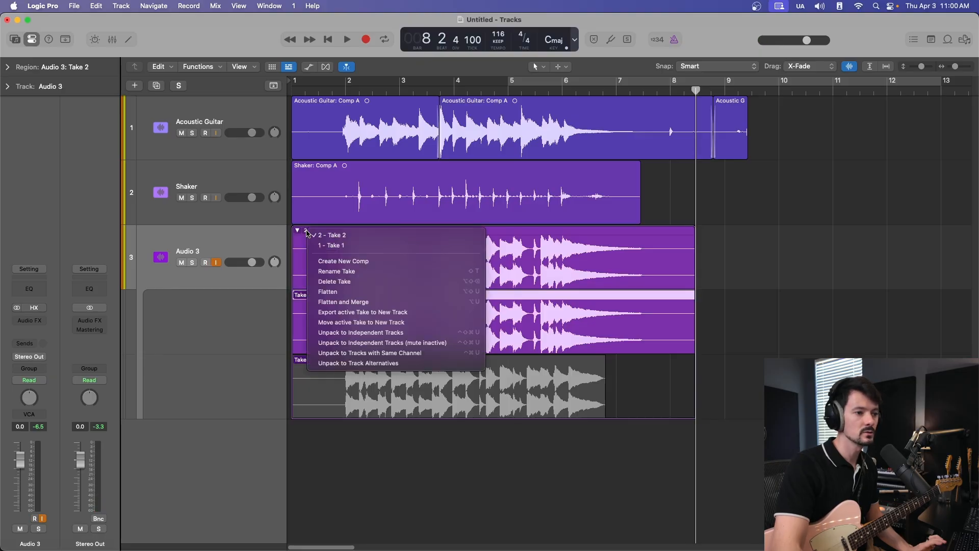
left_click(384, 292)
left_click(588, 367)
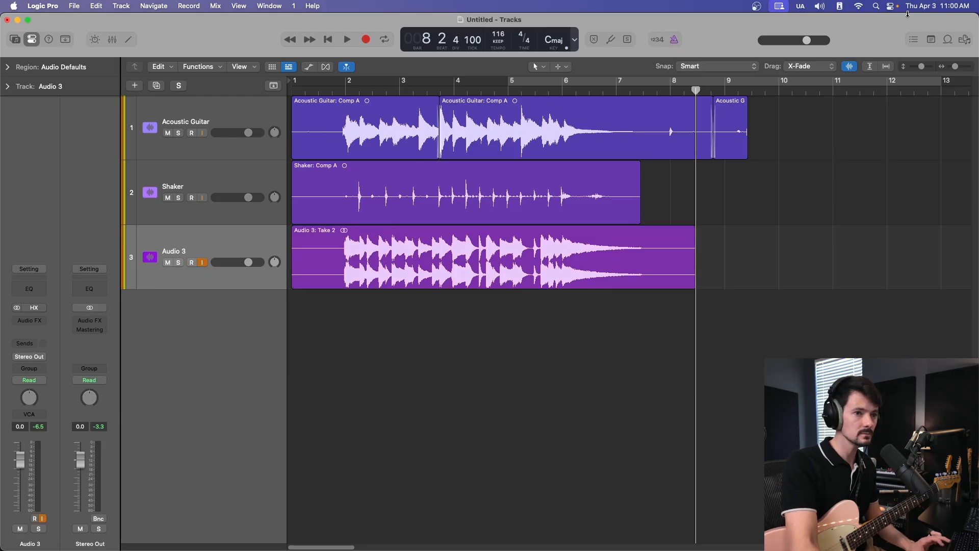
- Select the Audio 3 track's Take 2 region, turn off the track's input monitoring and rename the track to EG
left_click_drag(956, 66, 927, 68)
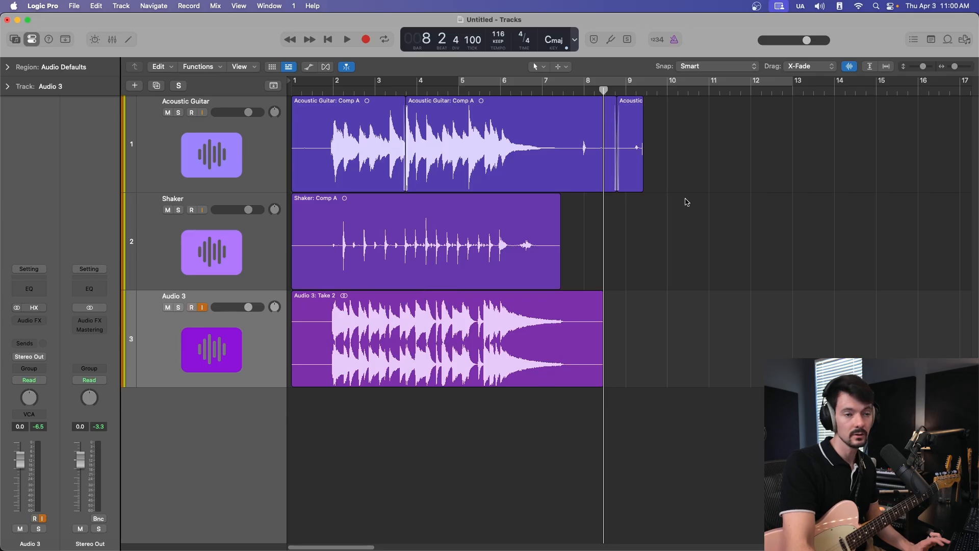
left_click_drag(923, 70, 915, 71)
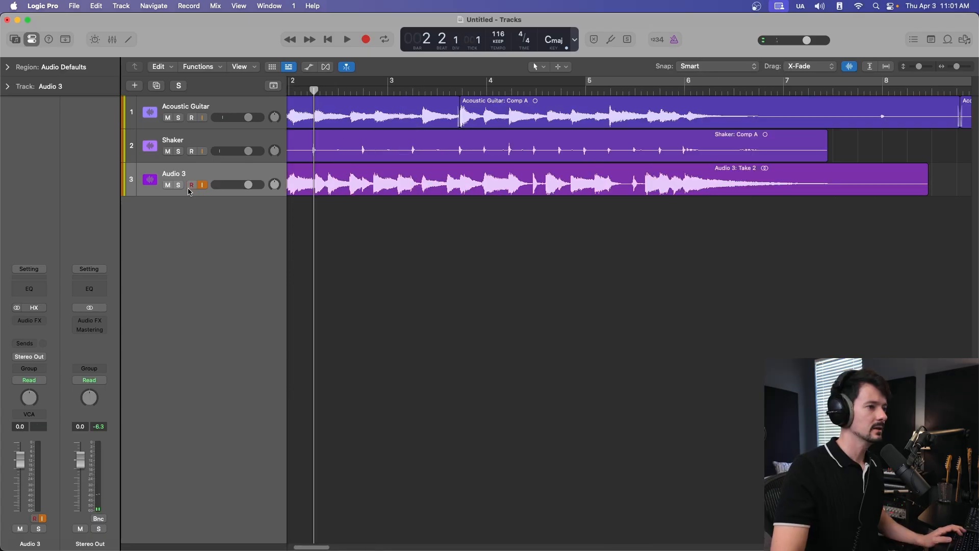
left_click_drag(957, 66, 955, 66)
left_click(510, 178)
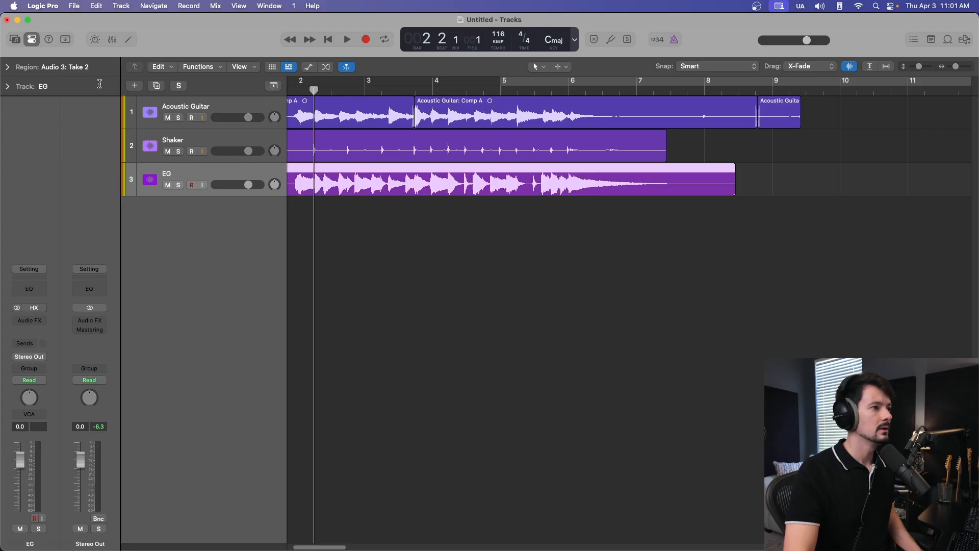
- Create two new Mic or Line audio tracks below the EG track, keeping Input 13 (REDDI) and Stereo Output
left_click(135, 87)
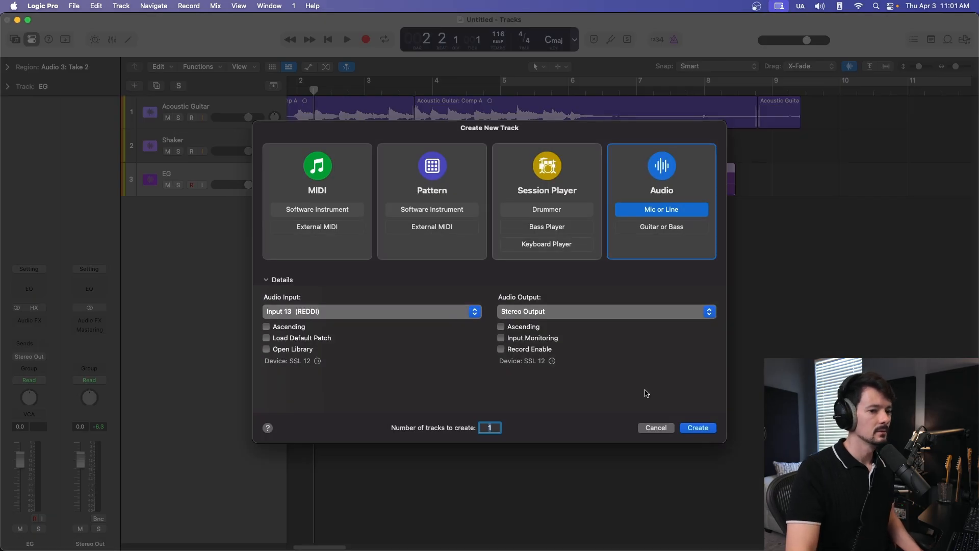
left_click(658, 427)
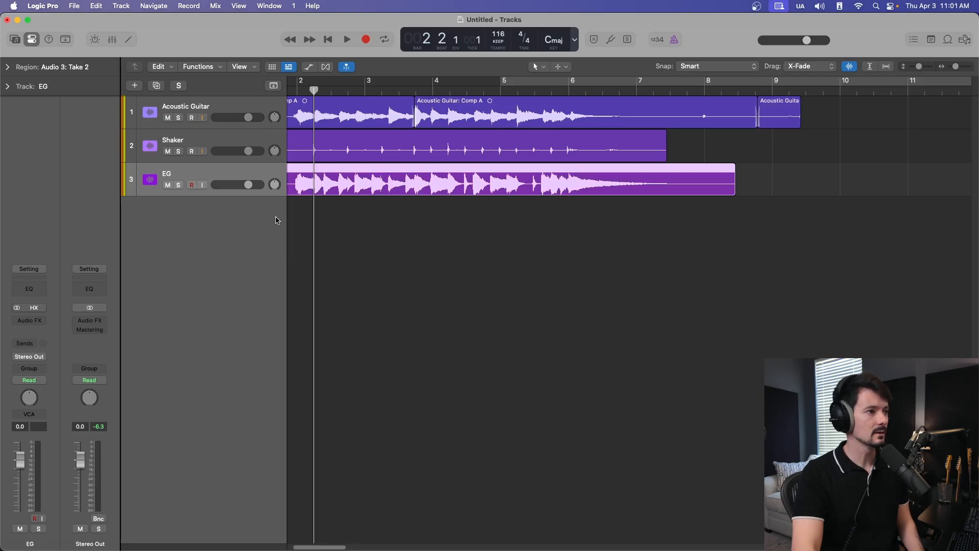
left_click(135, 87)
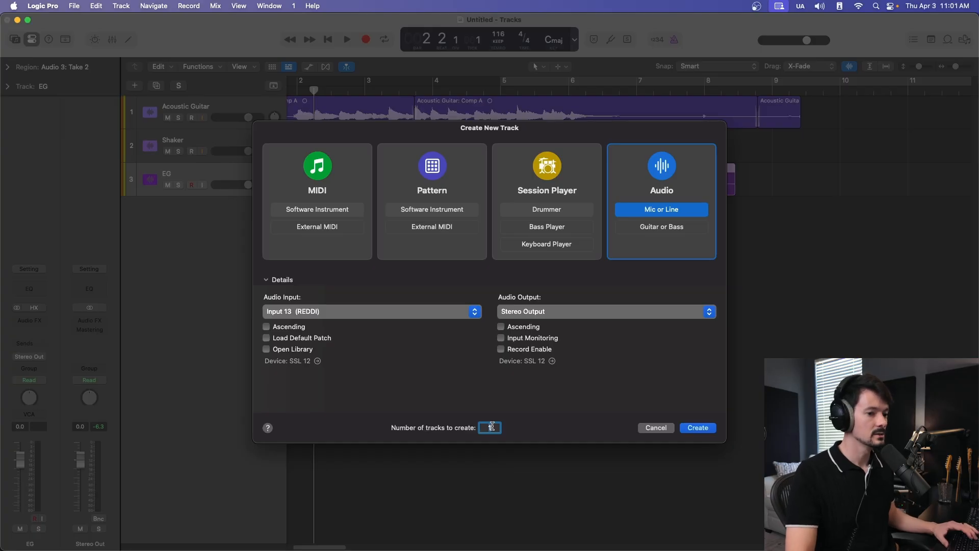
type("2")
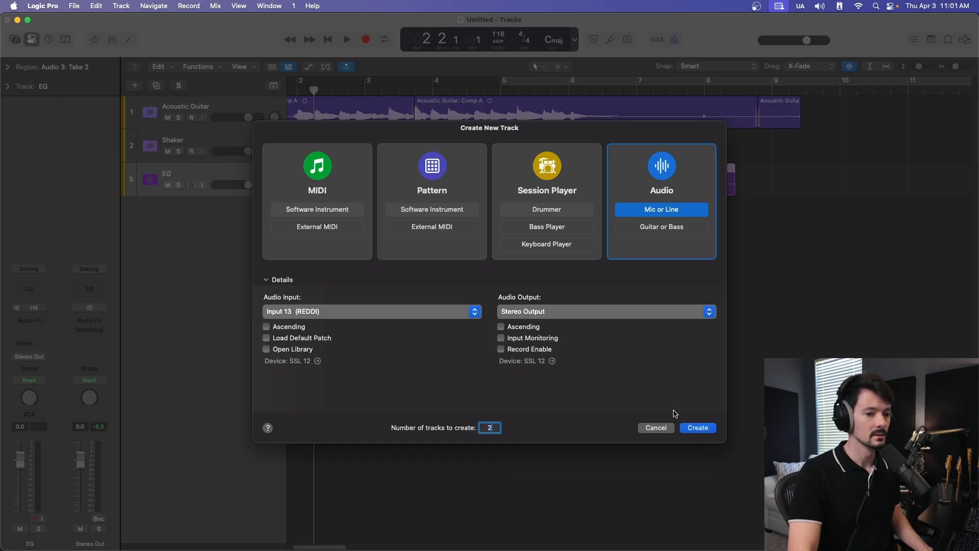
left_click(698, 428)
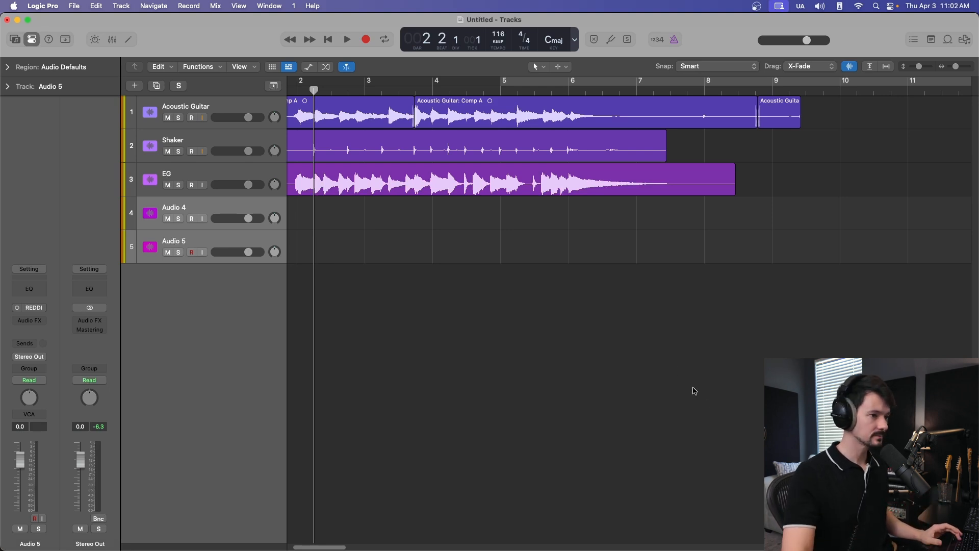
- Rename the two new mixer channels Audio 4 and Audio 5 to Clap 81 and Clap 57
key("x")
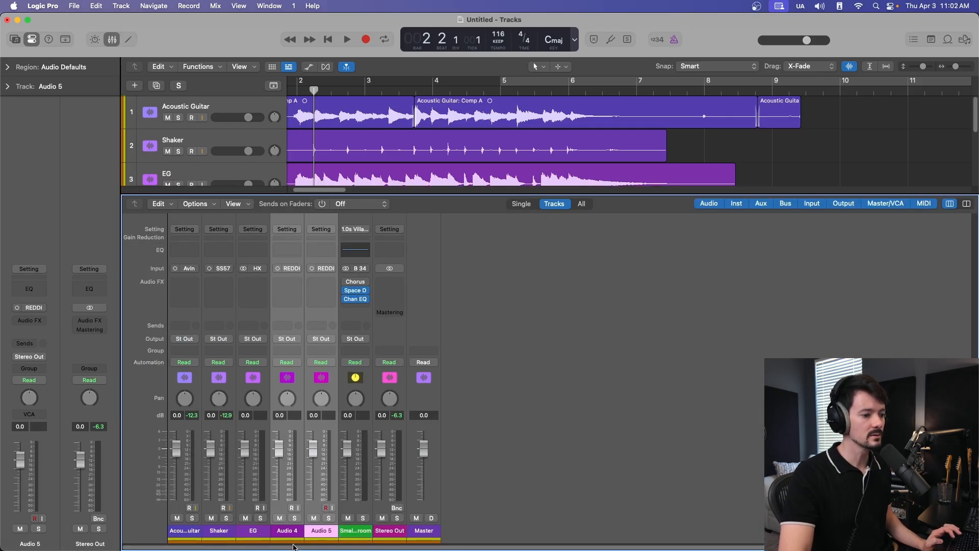
left_click(287, 378)
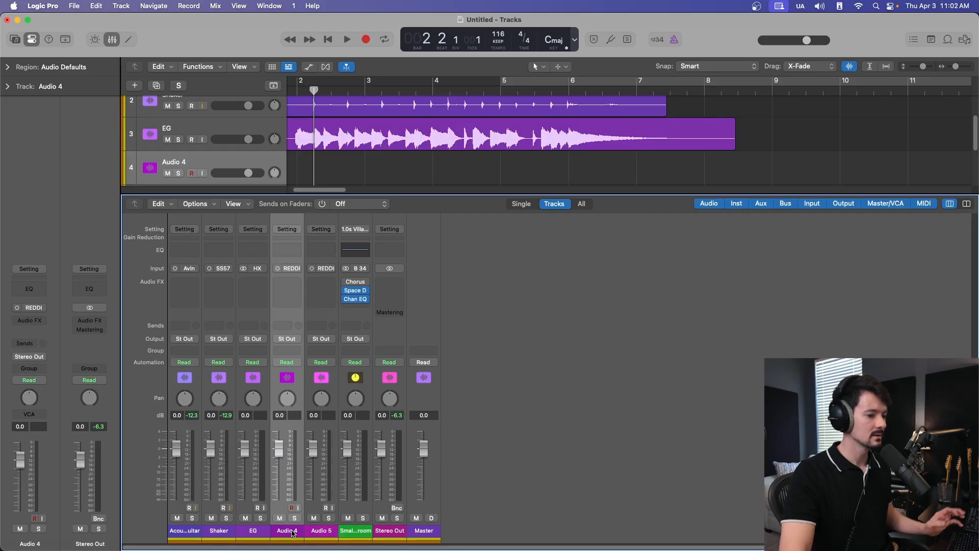
double_click(287, 530)
type("Clap")
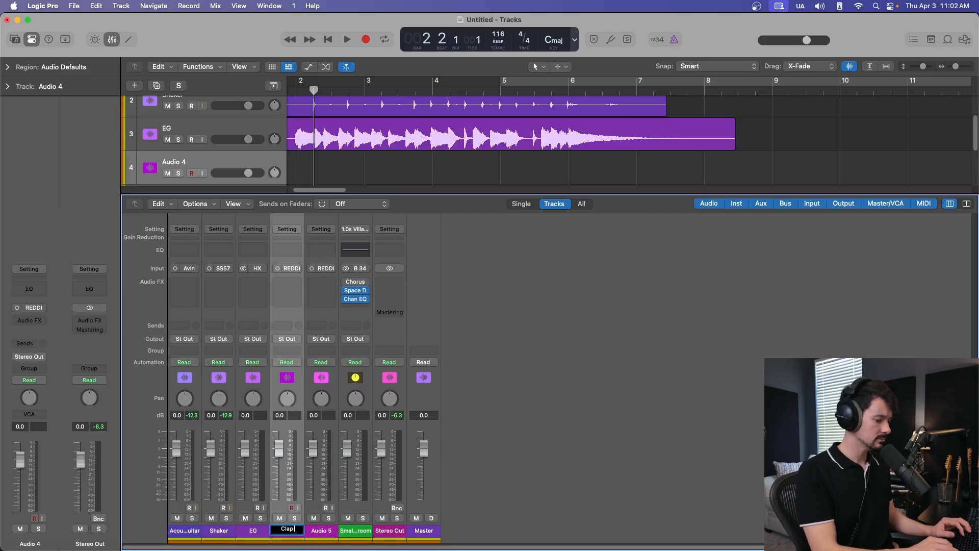
type(" 8")
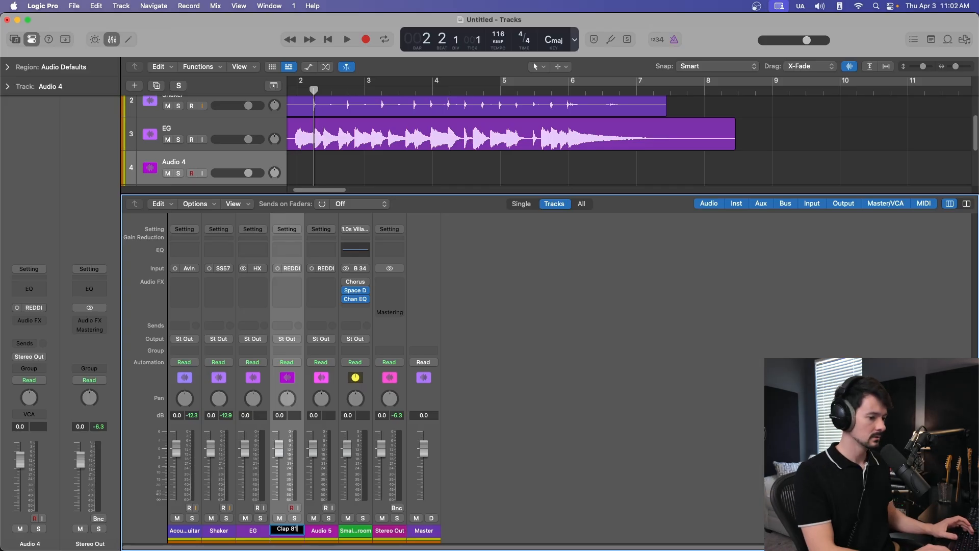
key("Tab")
type("Clap ")
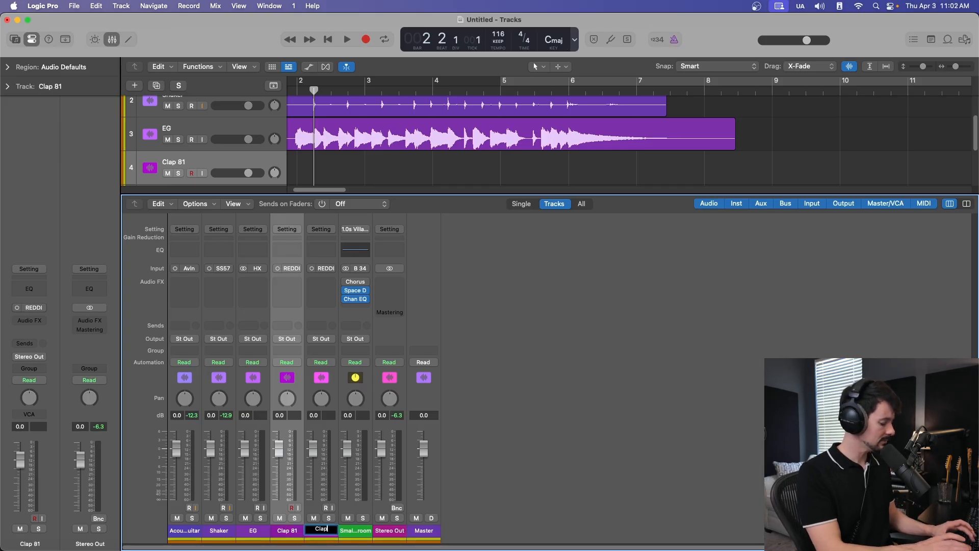
type("57")
key("Return")
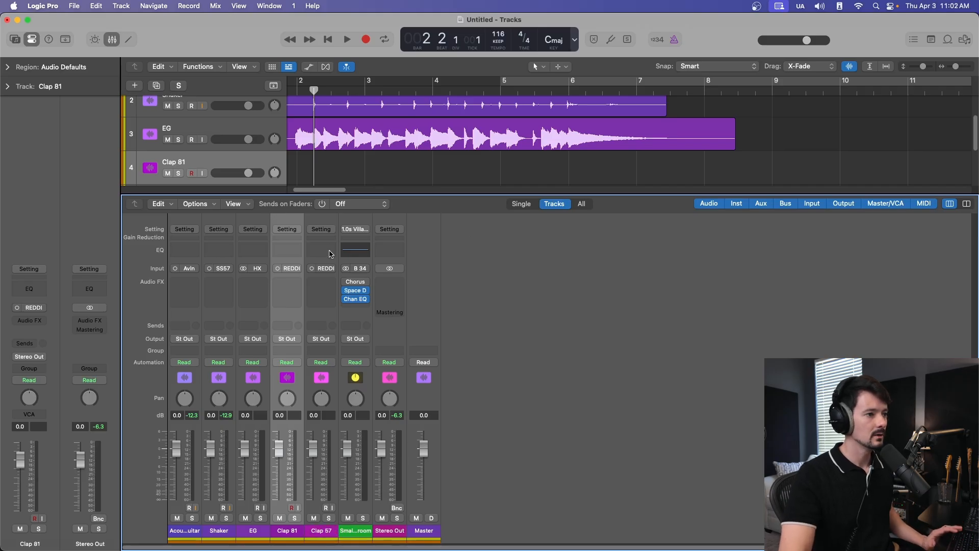
- Set the Clap 81 channel's input to Avin and the Clap 57 channel's input to SSL 57
left_click(292, 270)
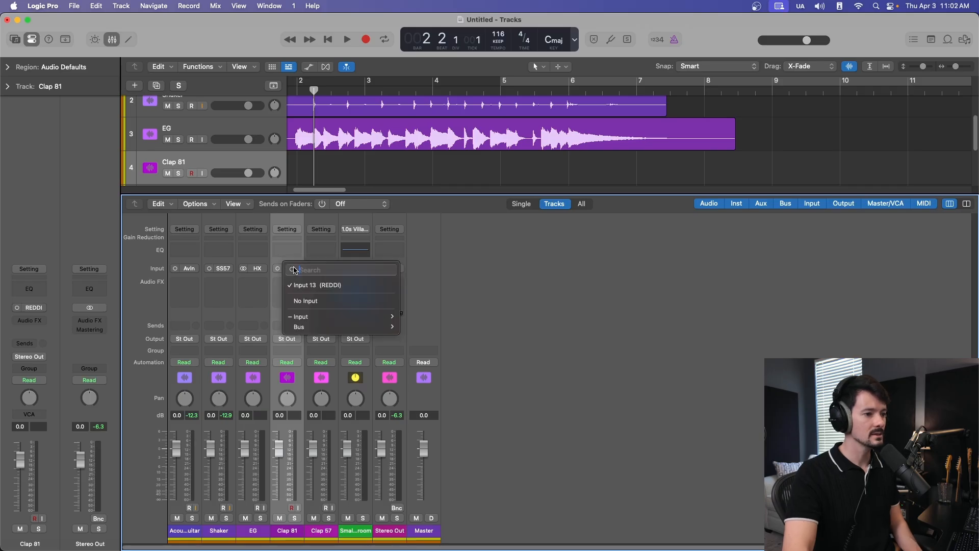
mouse_move(313, 318)
left_click(460, 422)
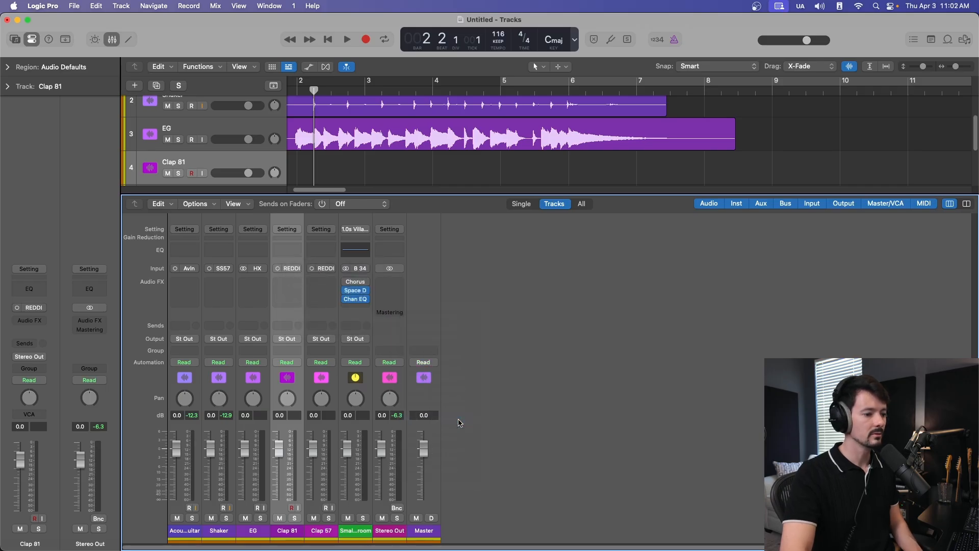
left_click(326, 269)
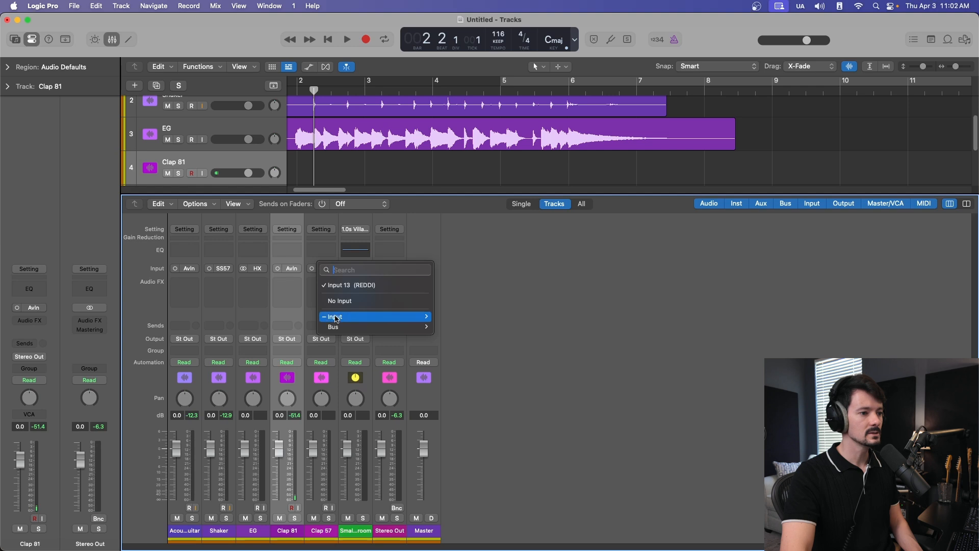
mouse_move(335, 317)
left_click(482, 330)
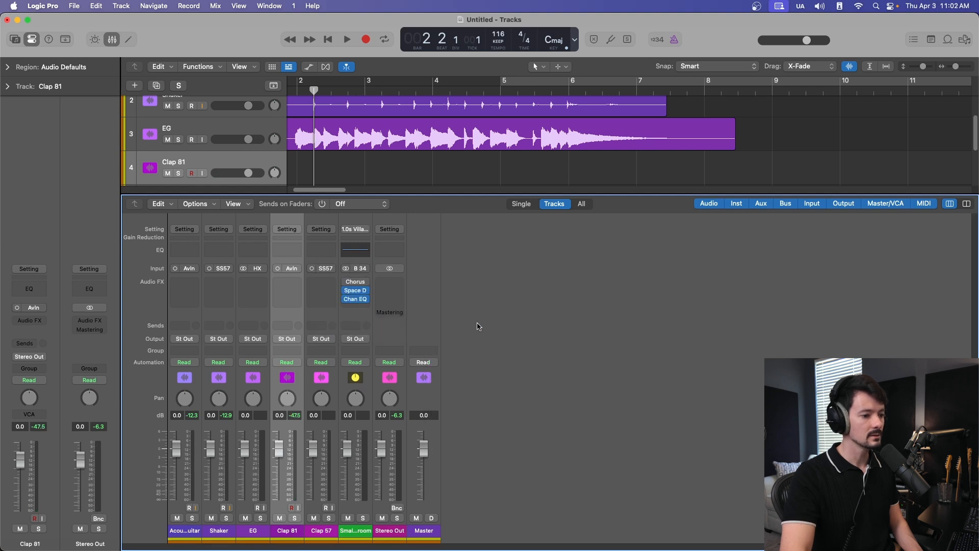
- Record-enable Clap 81 and Clap 57 with input monitoring on, and select both channel strips in the mixer
left_click(114, 40)
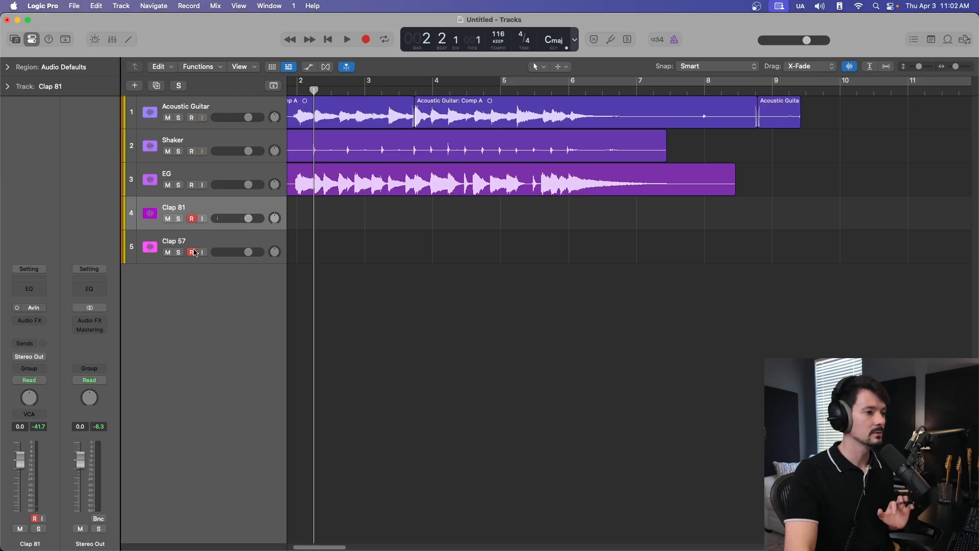
left_click(203, 219)
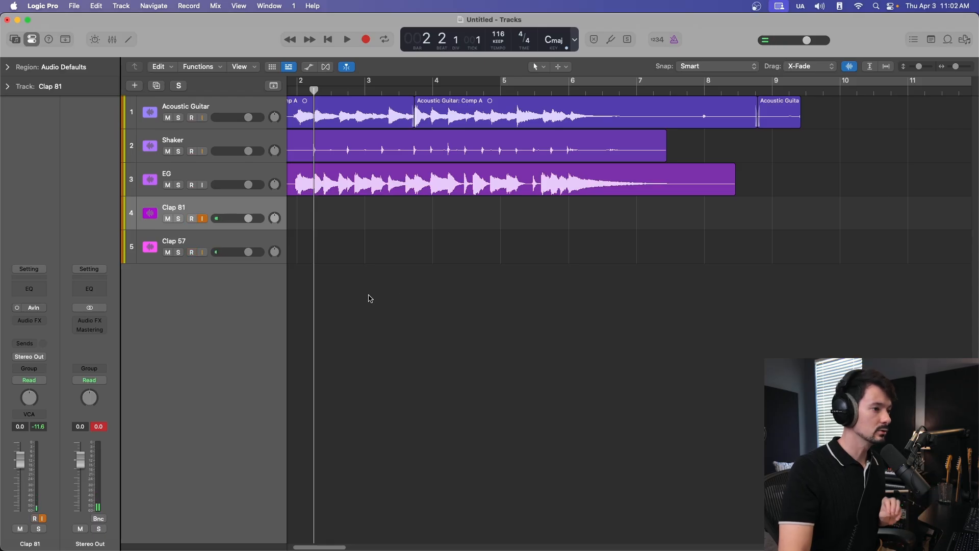
key("x")
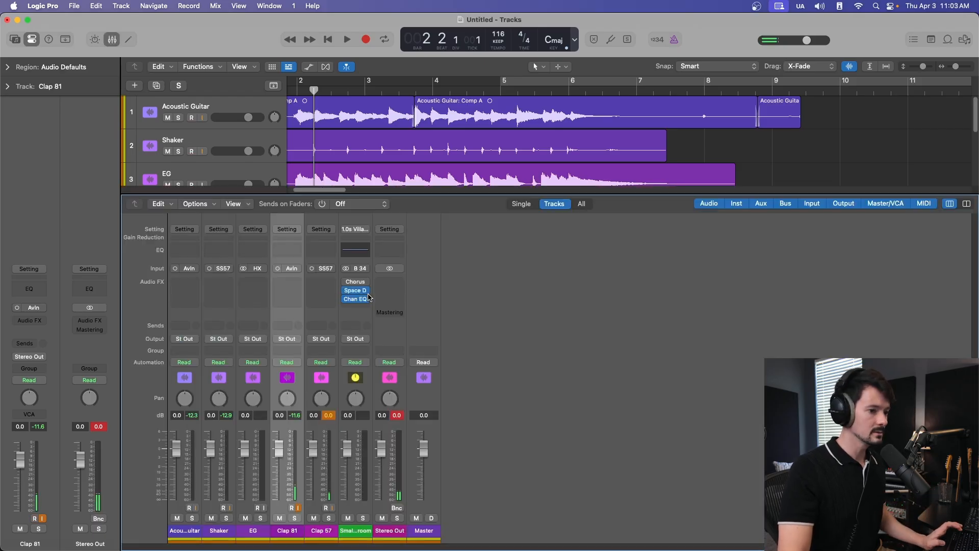
left_click(336, 387)
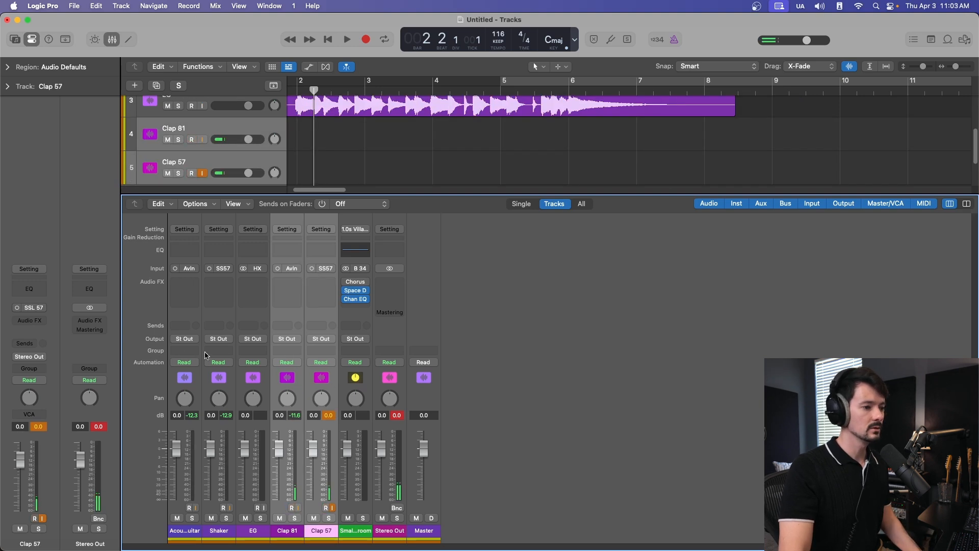
- Hide the Group component on the mixer channel strips and show it again
right_click(299, 381)
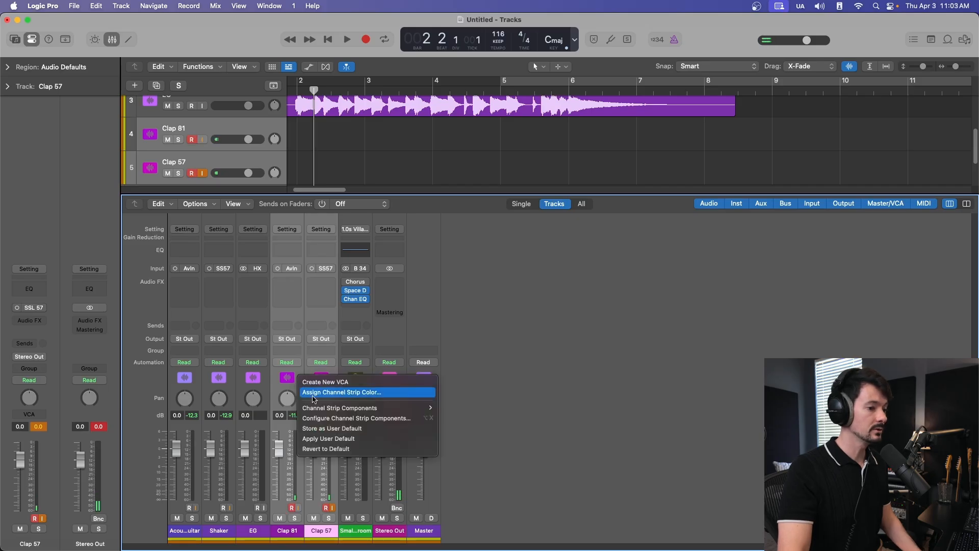
mouse_move(326, 411)
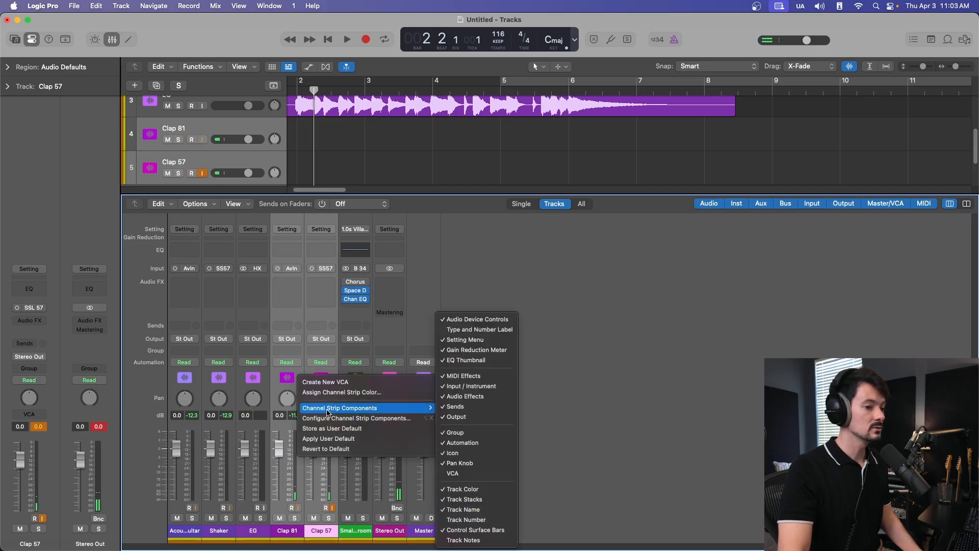
left_click(455, 432)
right_click(299, 381)
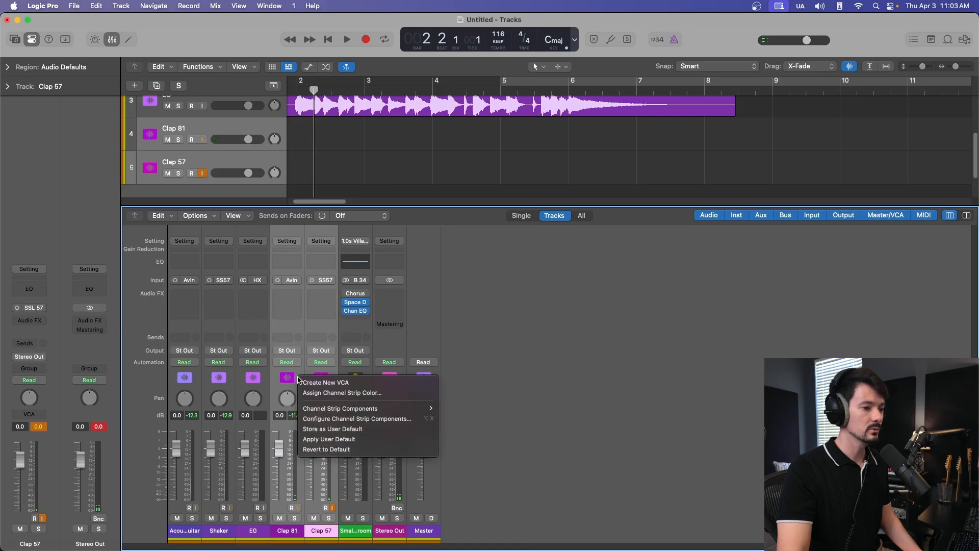
mouse_move(327, 411)
left_click(498, 432)
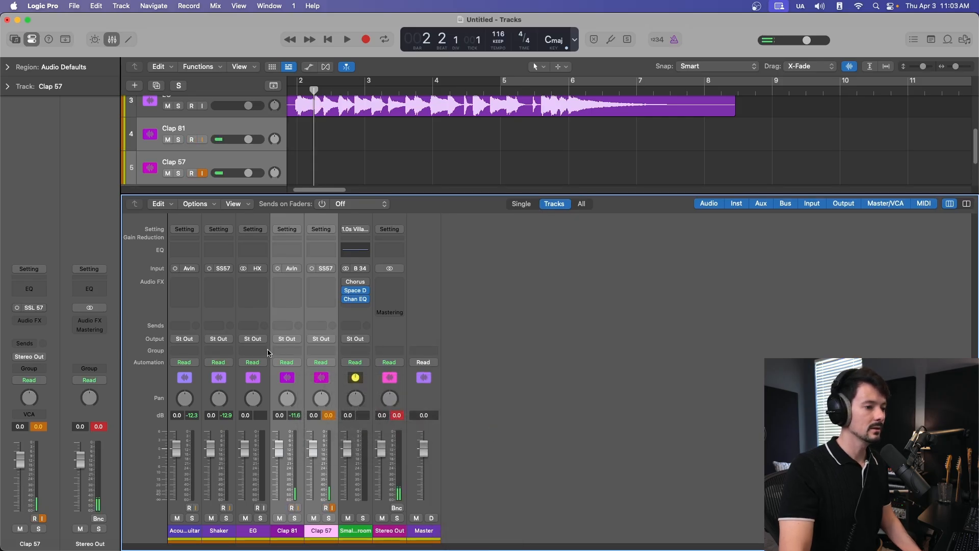
- Assign the selected Clap 81 and Clap 57 channels to Group 1 and name the group Clap
left_click(287, 350)
left_click(301, 387)
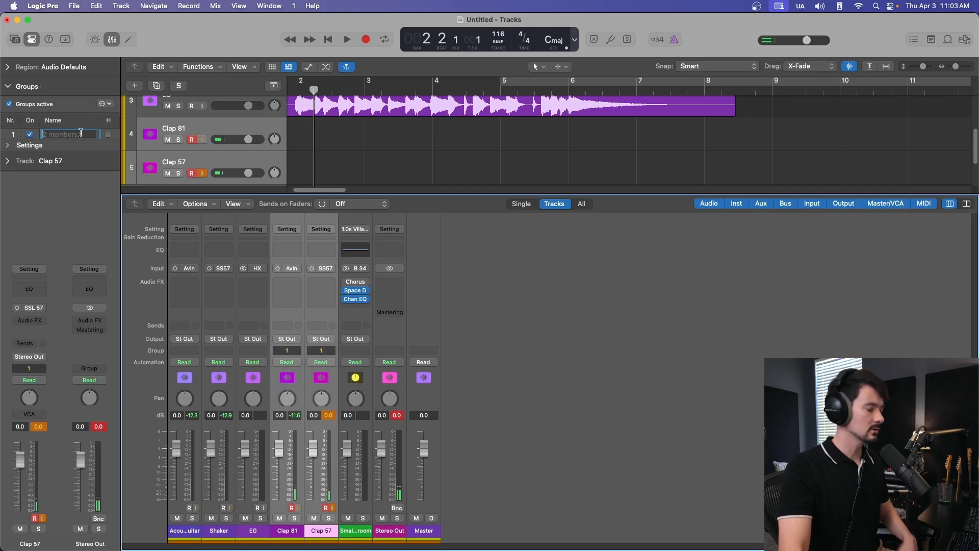
type("Clap")
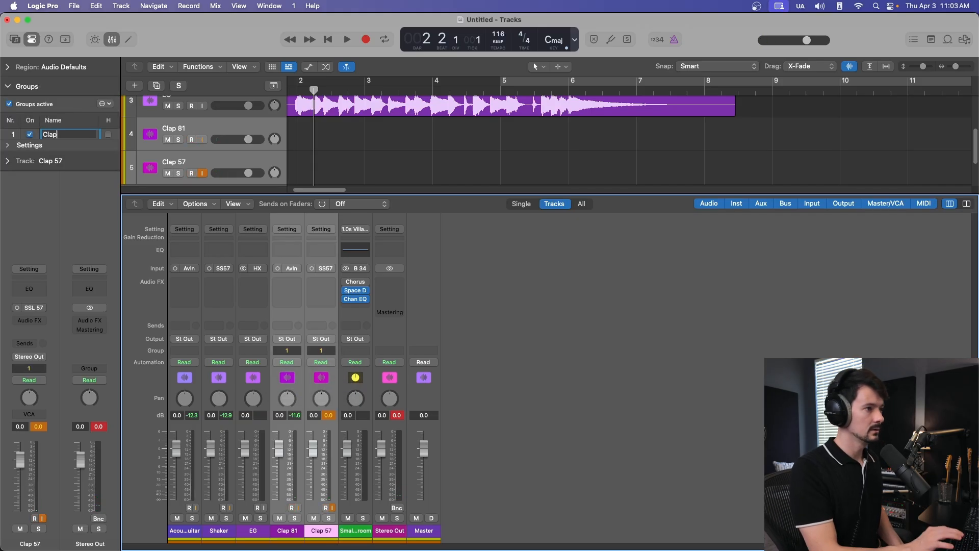
key("Return")
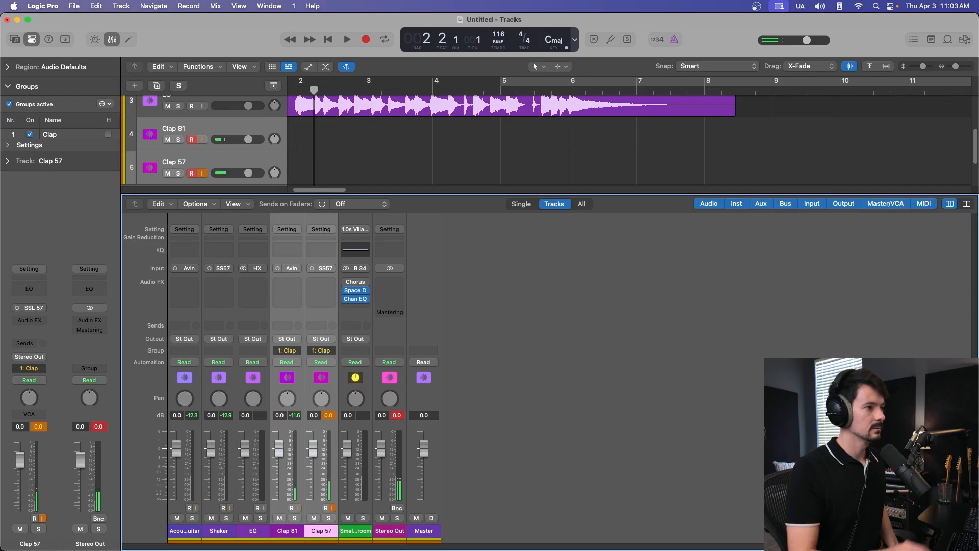
- In the Clap group's settings, enable Editing (Selection) and Record, and disable Automation Mode, Volume and Mute
left_click(7, 147)
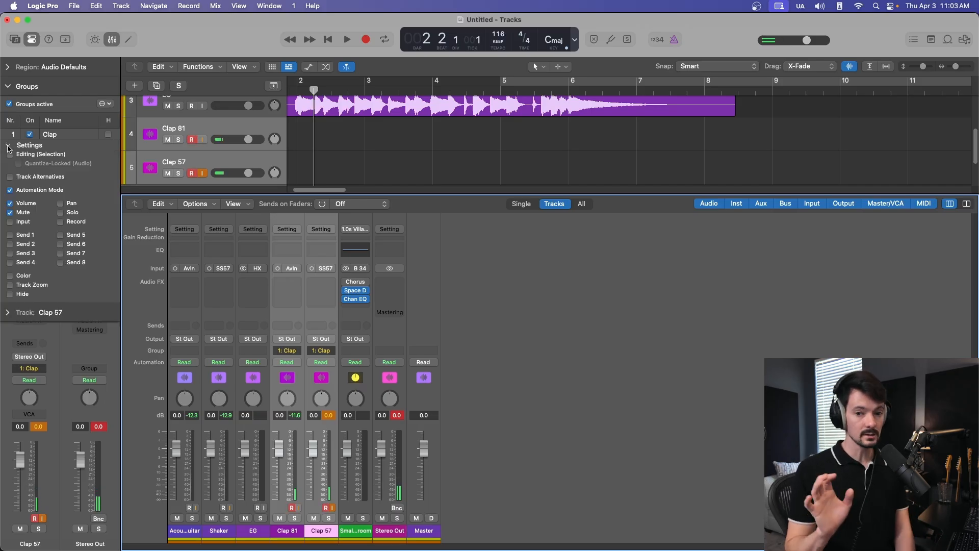
left_click(8, 147)
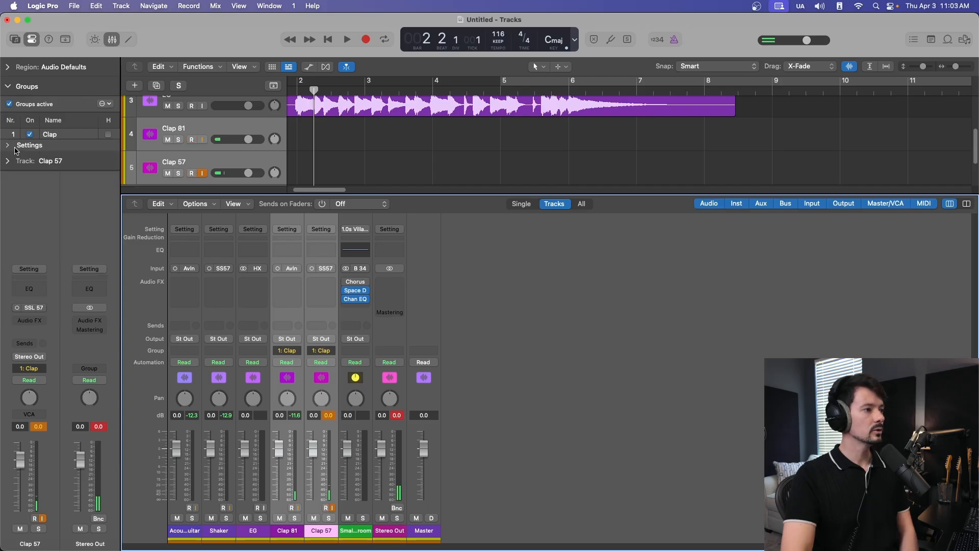
left_click(7, 146)
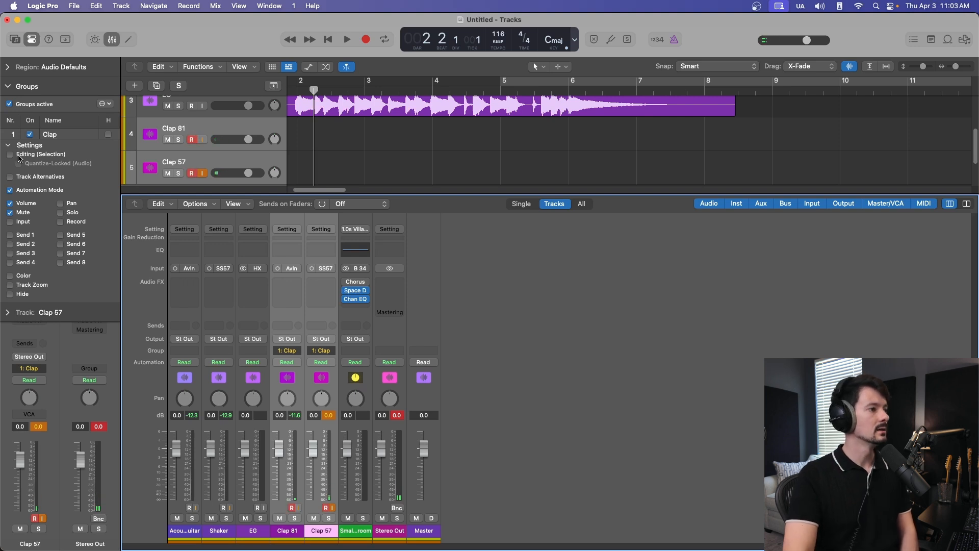
left_click(10, 154)
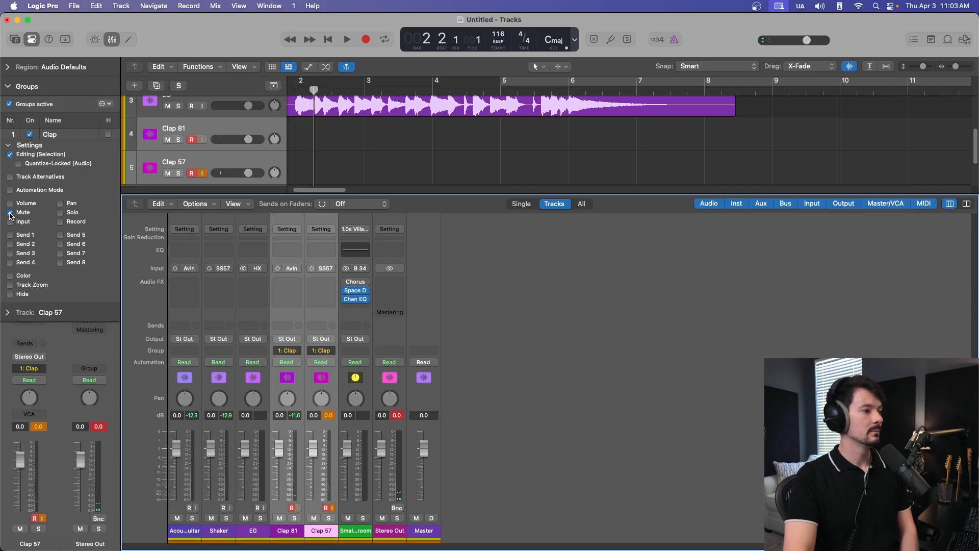
left_click(60, 222)
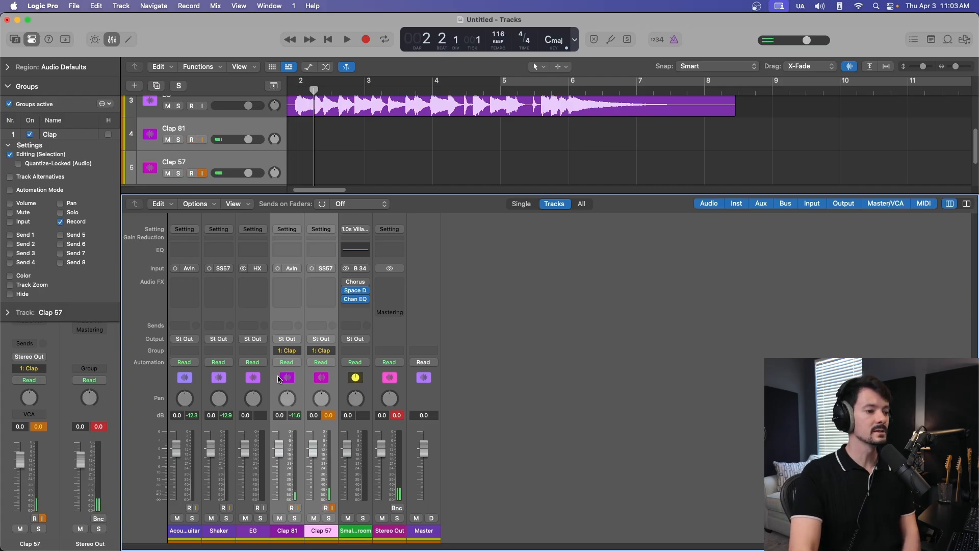
- Enable Volume, Pan, Mute and Solo for the Clap group and test the link by lowering the Clap 81 fader to -1.5 dB
left_click(260, 377)
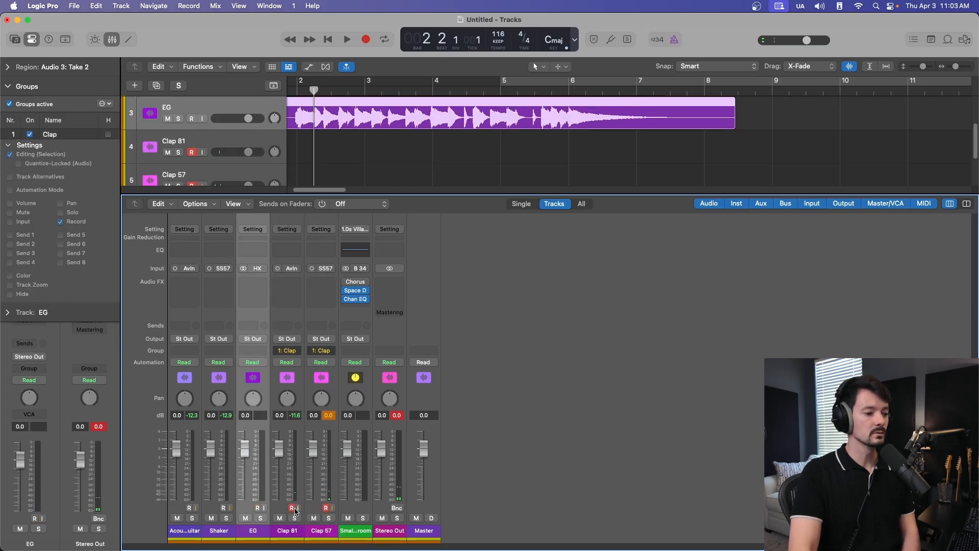
left_click(296, 372)
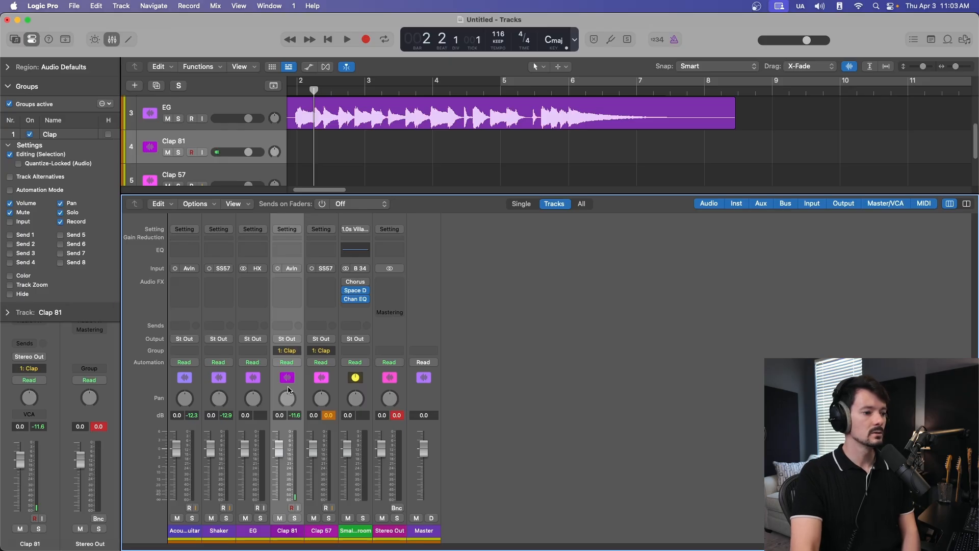
left_click(254, 381)
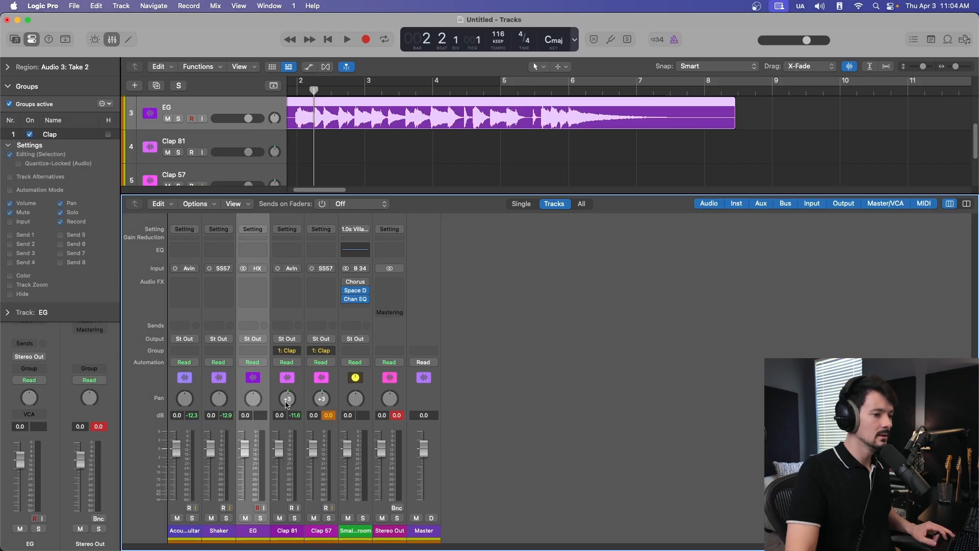
left_click_drag(274, 449, 274, 453)
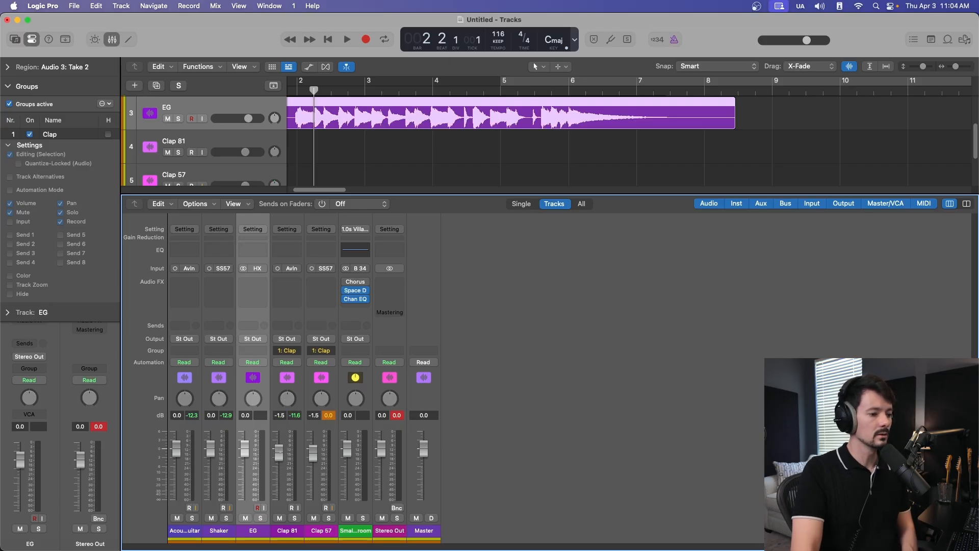
- Reset the Clap group's faders to 0.0 dB, hide the mixer and return the playhead to the project start
left_click(281, 455, "alt")
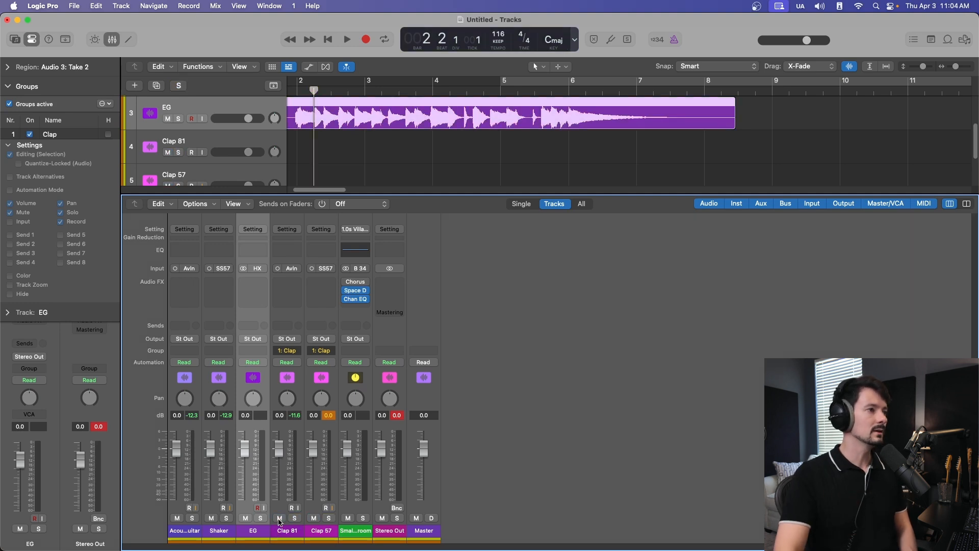
left_click(115, 41)
left_click(329, 41)
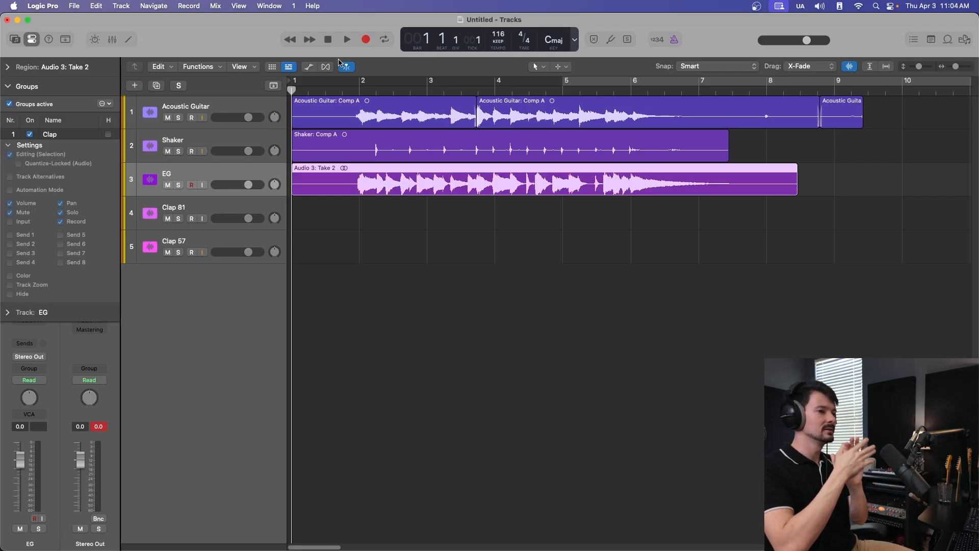
- Test the linked record-enable on Clap 81 and Clap 57, and record a clap take on both from bar 1 to about bar 6
left_click(206, 221)
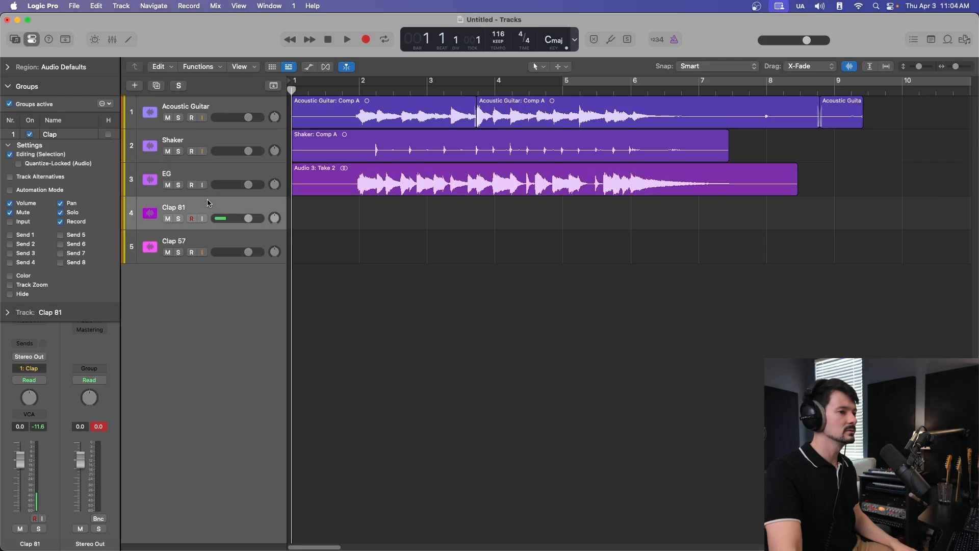
left_click(192, 219)
left_click(192, 219)
left_click(193, 219)
left_click(192, 219)
left_click(193, 219)
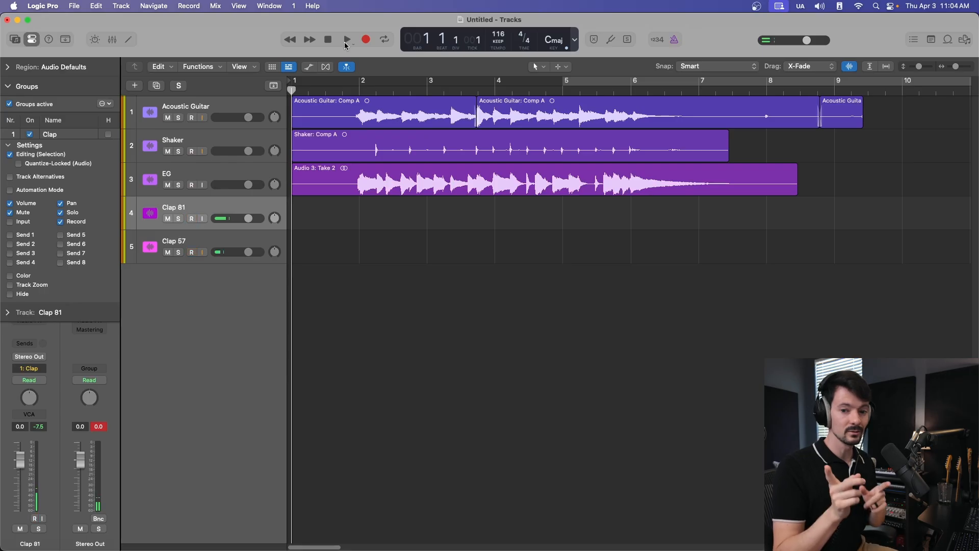
left_click(366, 41)
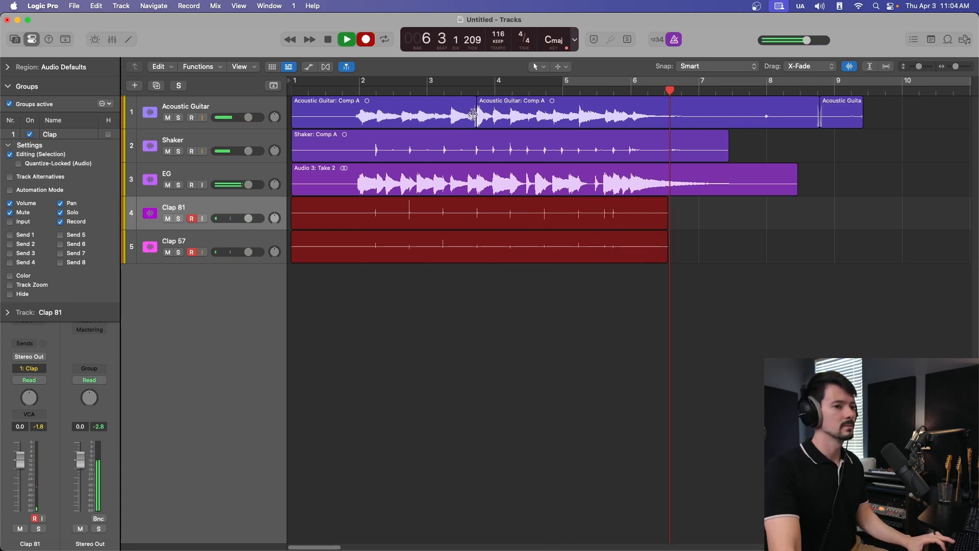
key("space")
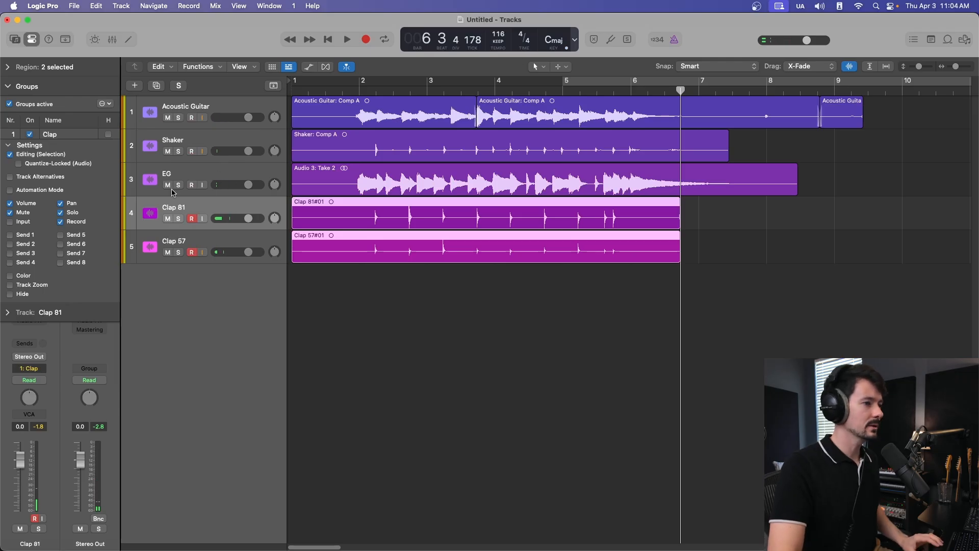
- Solo the recorded clap regions and play them back from around bar 2, selecting the Clap 57 track
key("ctrl+s")
left_click(368, 91)
key("space")
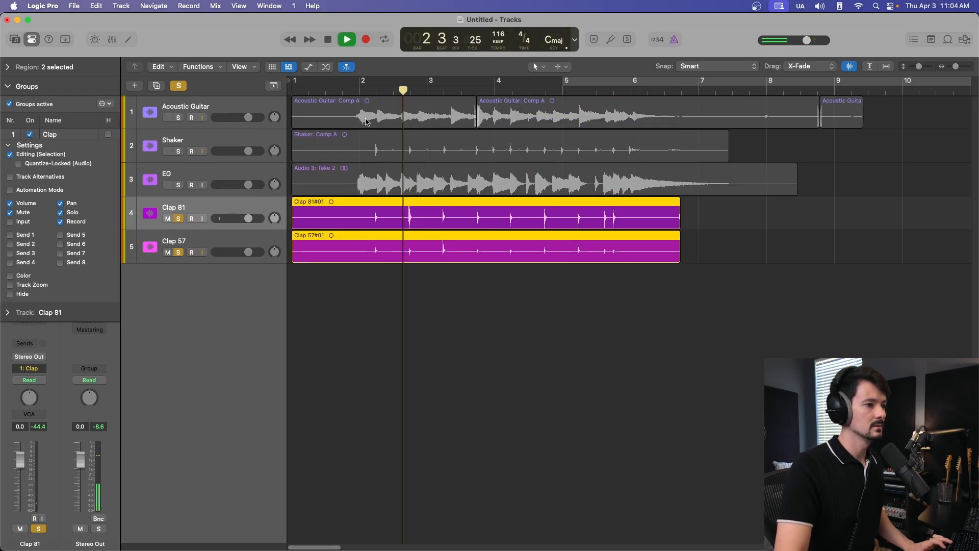
left_click(206, 244)
key("space")
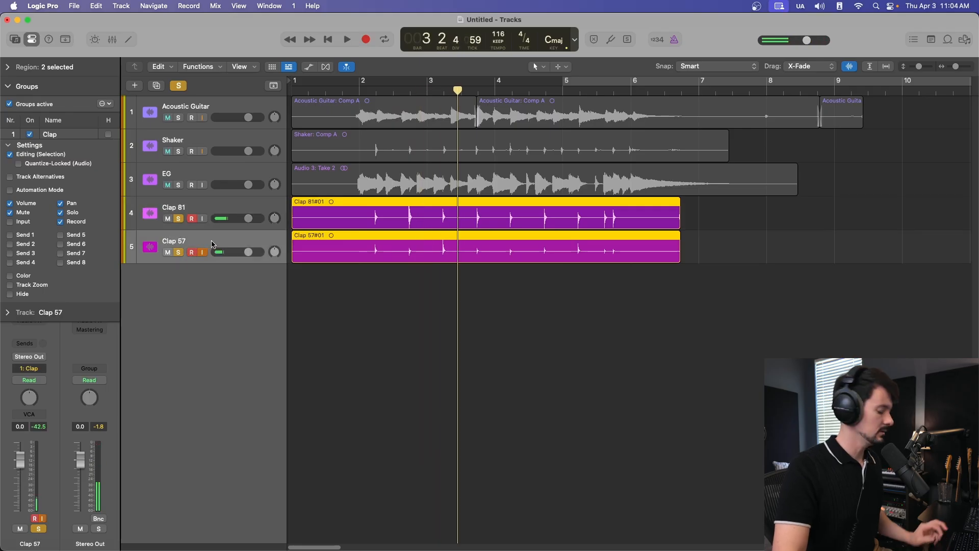
key("i")
key("i")
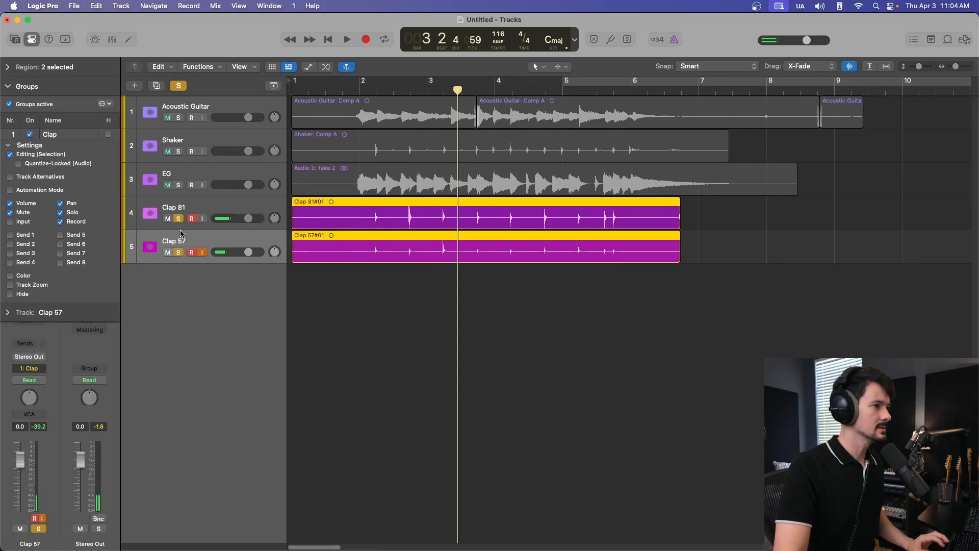
- Collapse the Groups settings, insert a mono Gain plug-in on the Clap 57 channel and close the plug-in window
left_click(7, 86)
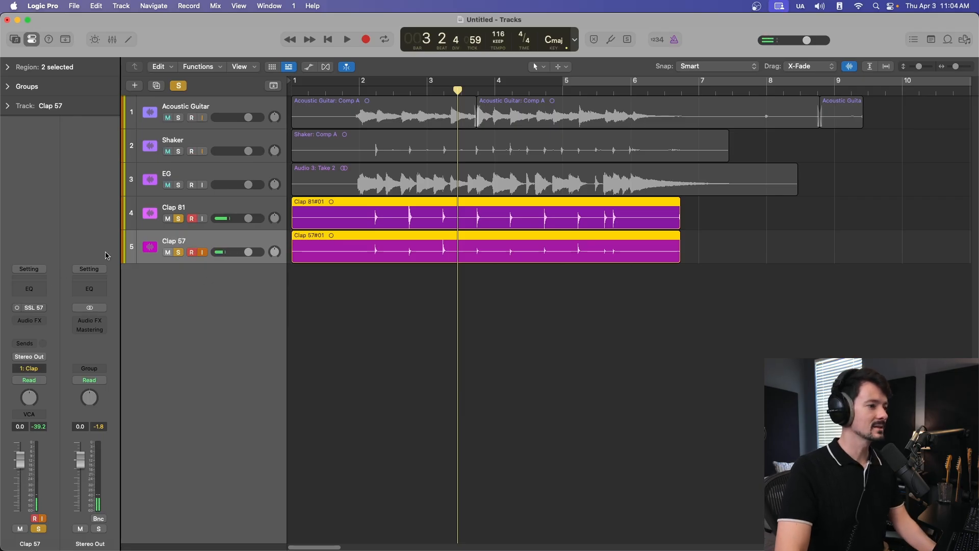
left_click(36, 321)
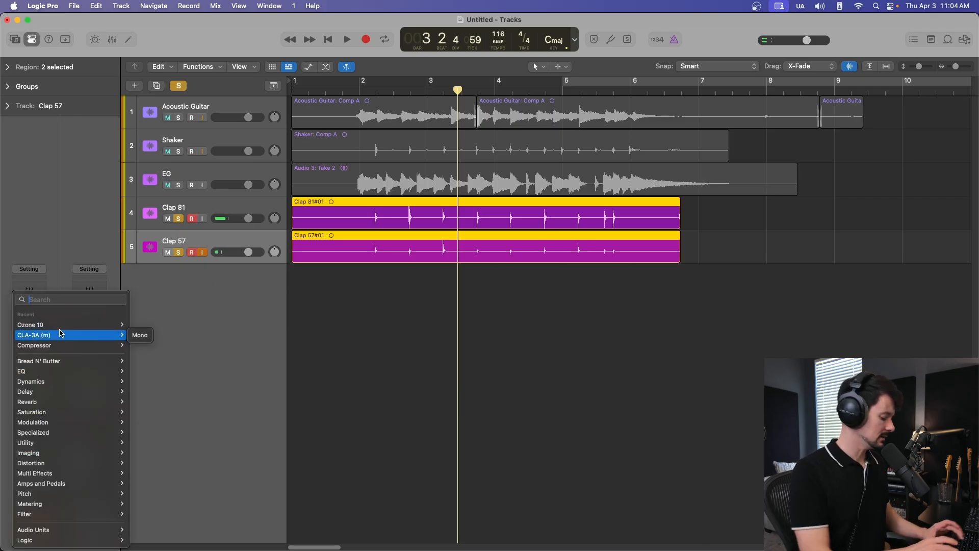
type("gain")
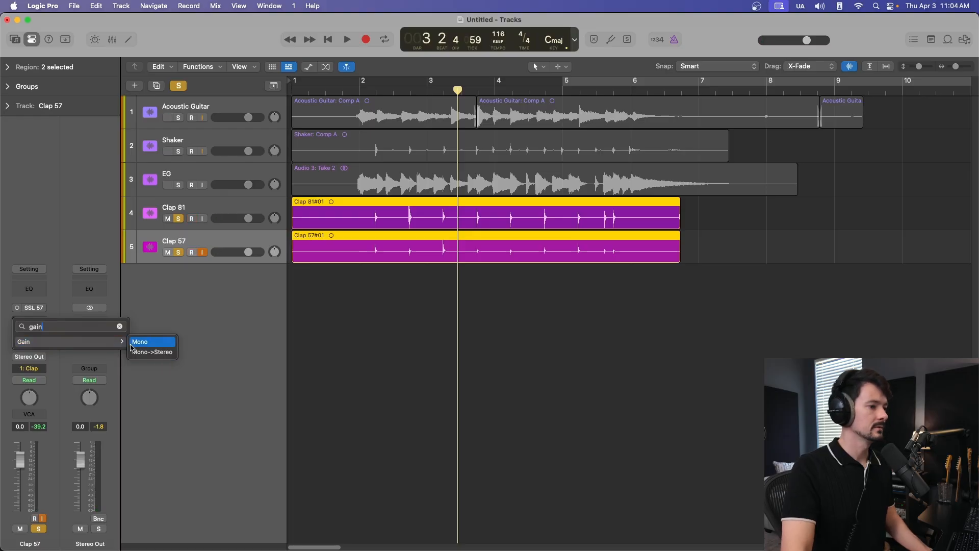
left_click(140, 340)
left_click(23, 317)
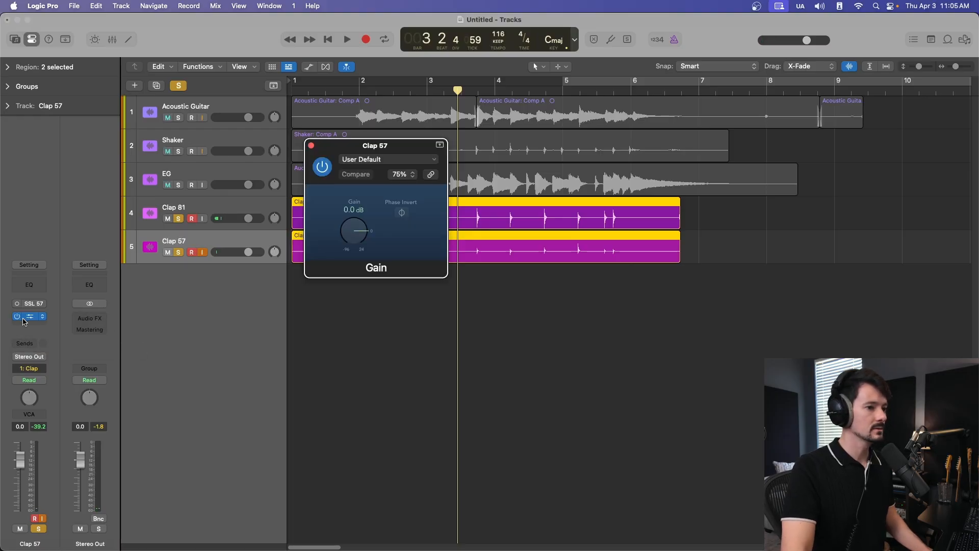
left_click(311, 145)
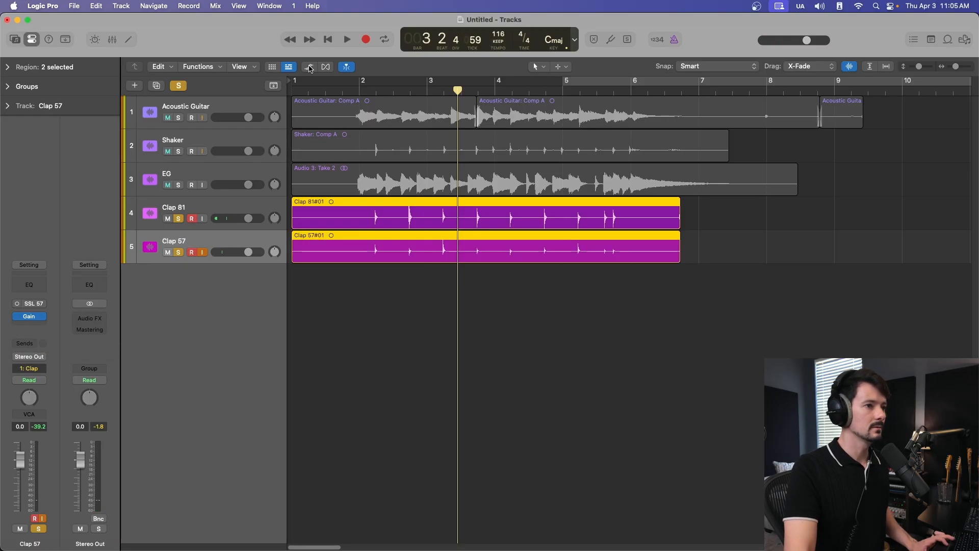
- Play back the claps from around bar 2, first soloed and again with all the other tracks
left_click(336, 90)
key("space")
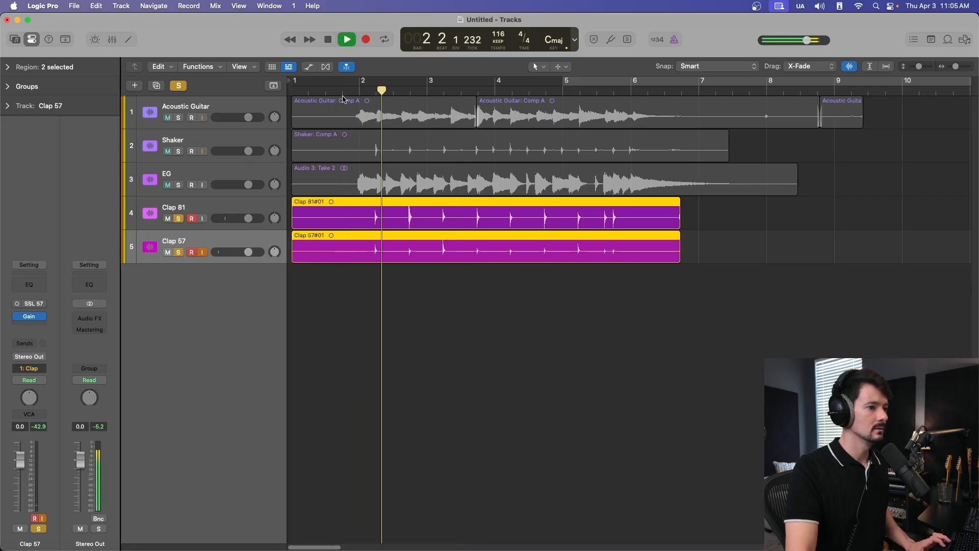
key("space")
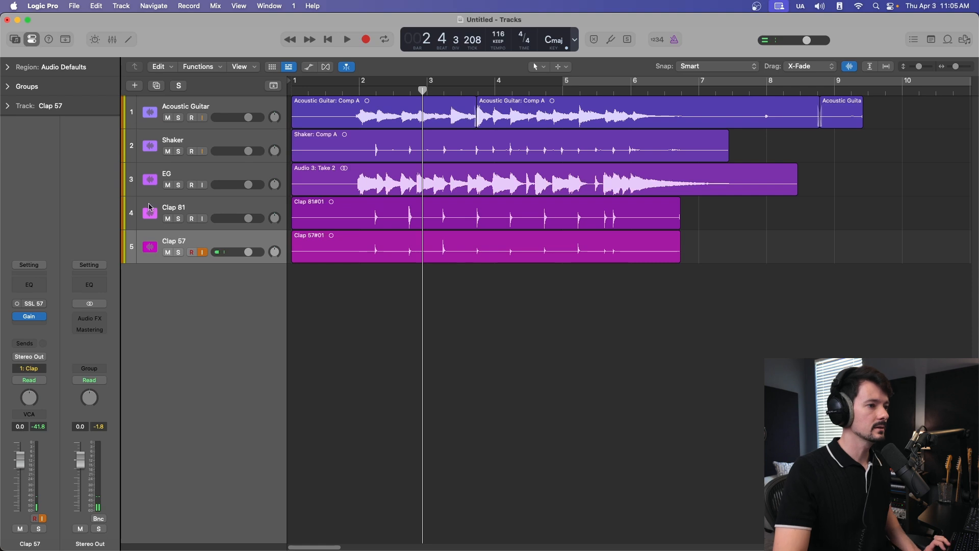
left_click(373, 94)
key("space")
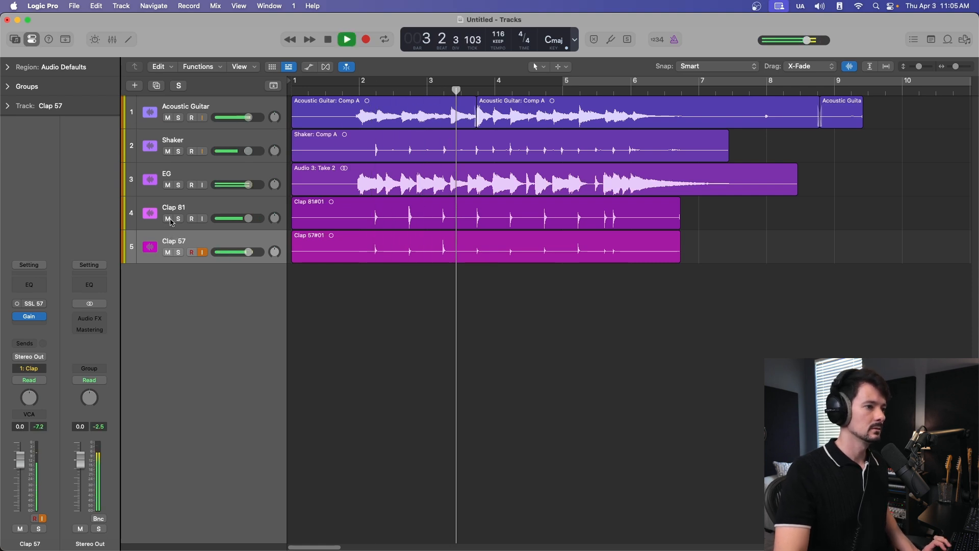
key("space")
- Solo the linked Clap 81 and Clap 57 tracks, listen to the claps and clear the solo
left_click(193, 210)
left_click(179, 219)
key("space")
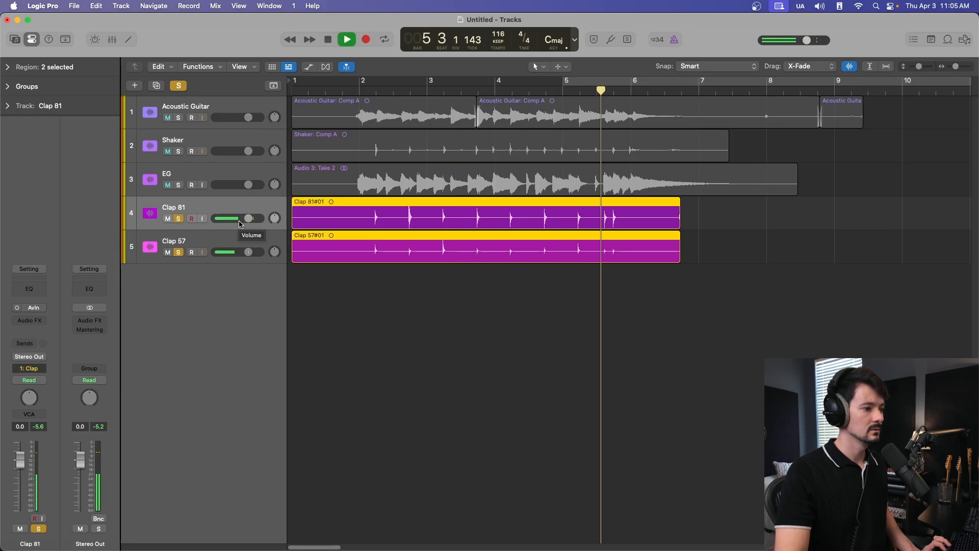
key("space")
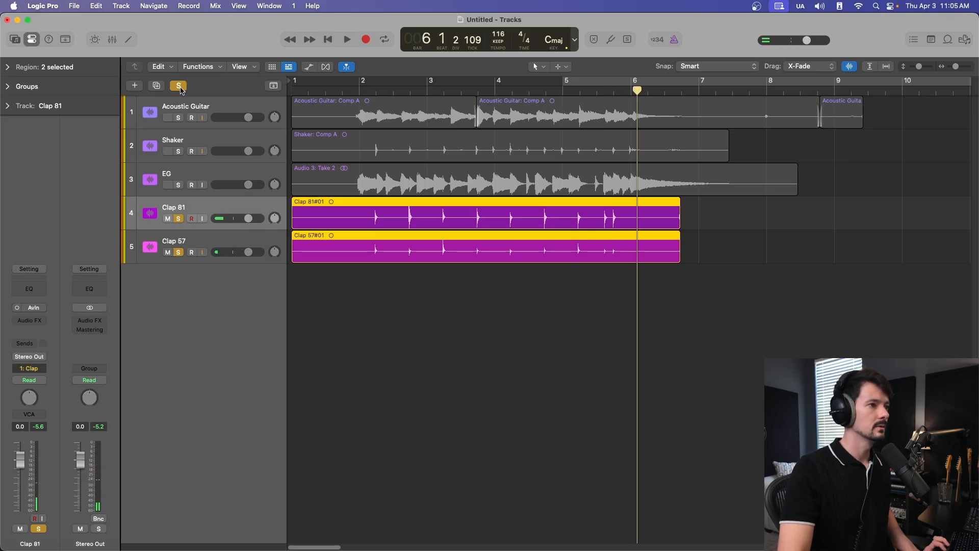
left_click(179, 85)
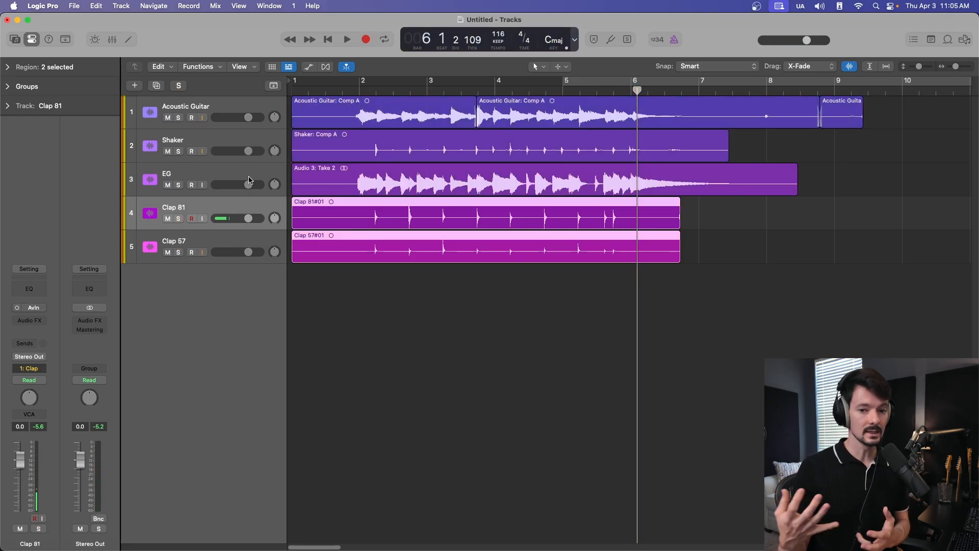
- Duplicate the Clap 81 and Clap 57 tracks with their settings below the originals and show the mixer
key("cmd+d")
left_click_drag(259, 241, 268, 290)
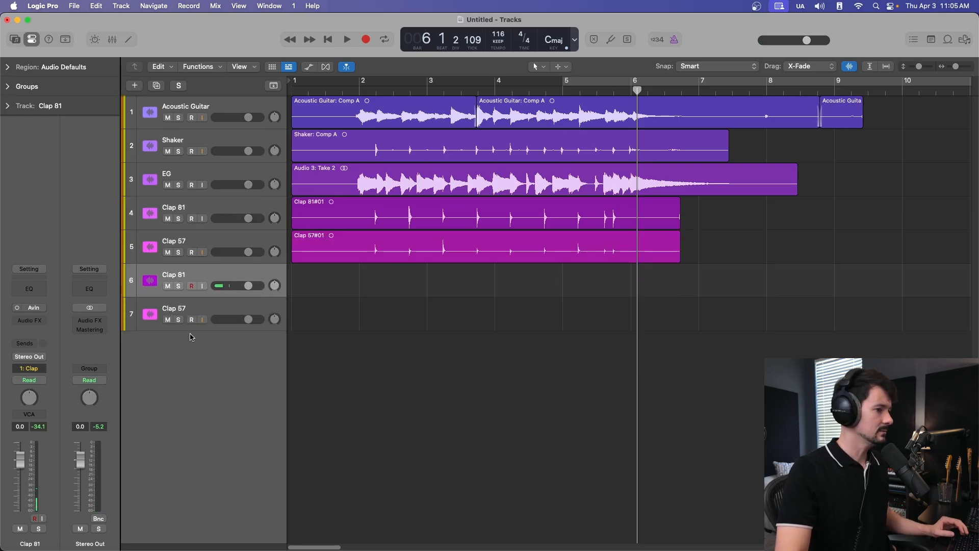
key("x")
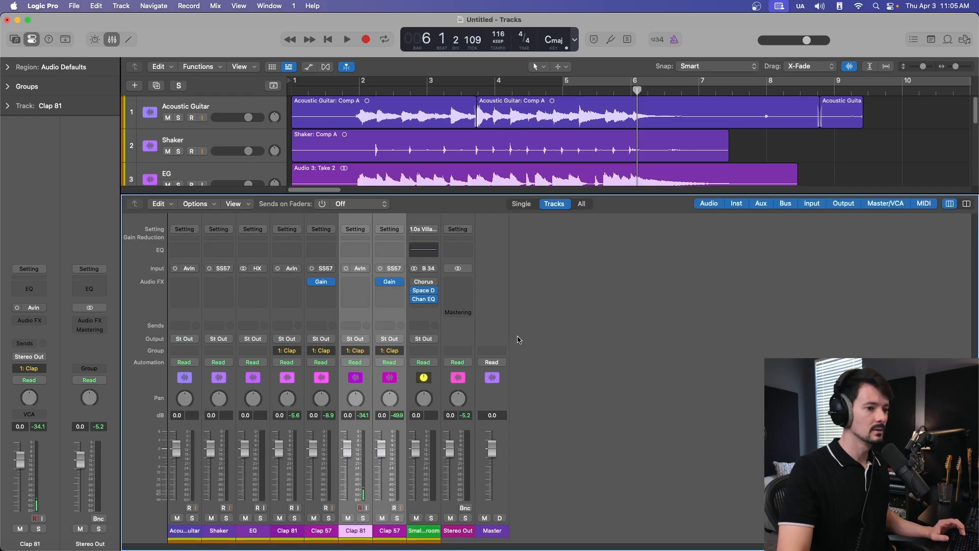
- Assign the duplicated clap channels to Group 2 named Clap 2, enabling Editing (Selection), Pan, Solo and Record for it
left_click(366, 349)
left_click(380, 362)
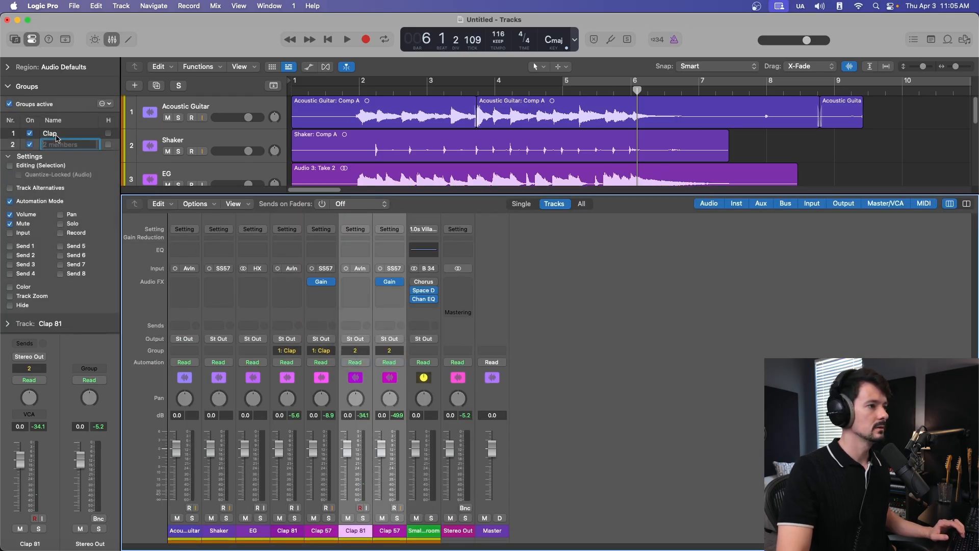
type("Clap 2")
key("Return")
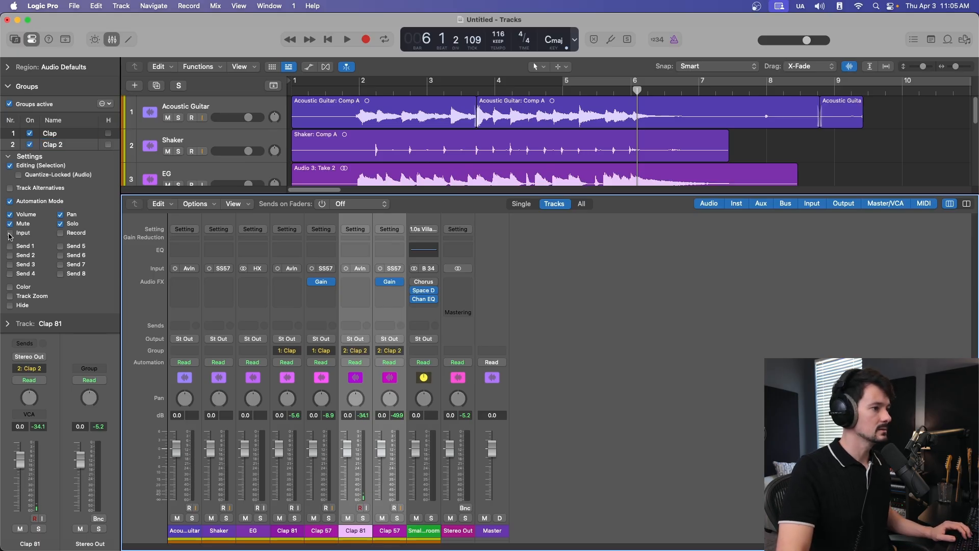
left_click(60, 232)
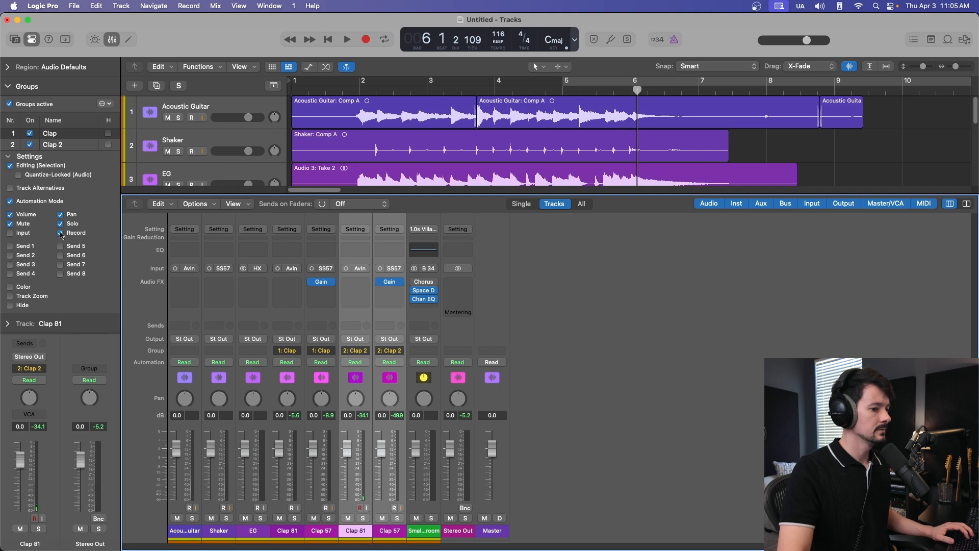
- Record-arm the Clap 2 tracks, hide the mixer and record a second clap take from the project start to about bar 6
left_click(361, 508)
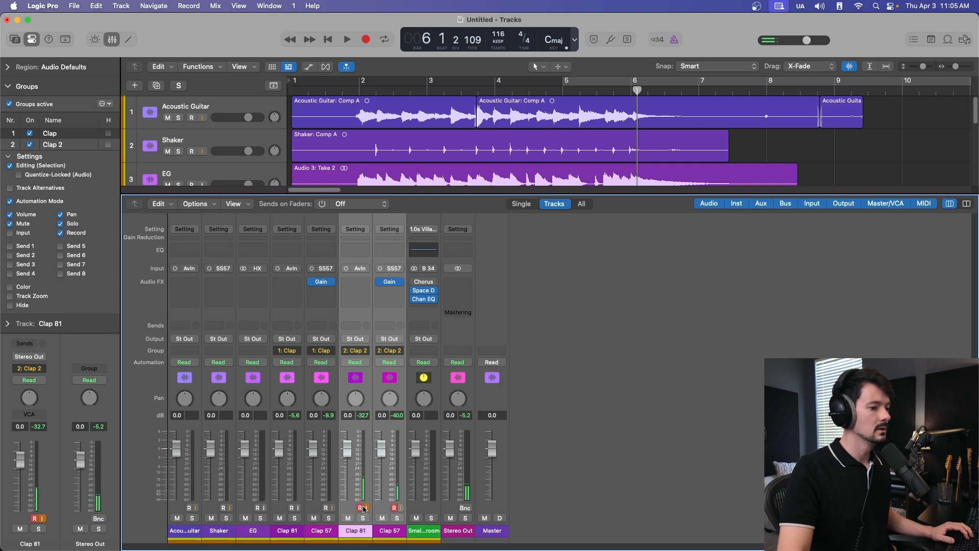
left_click(109, 41)
key("Return")
key("r")
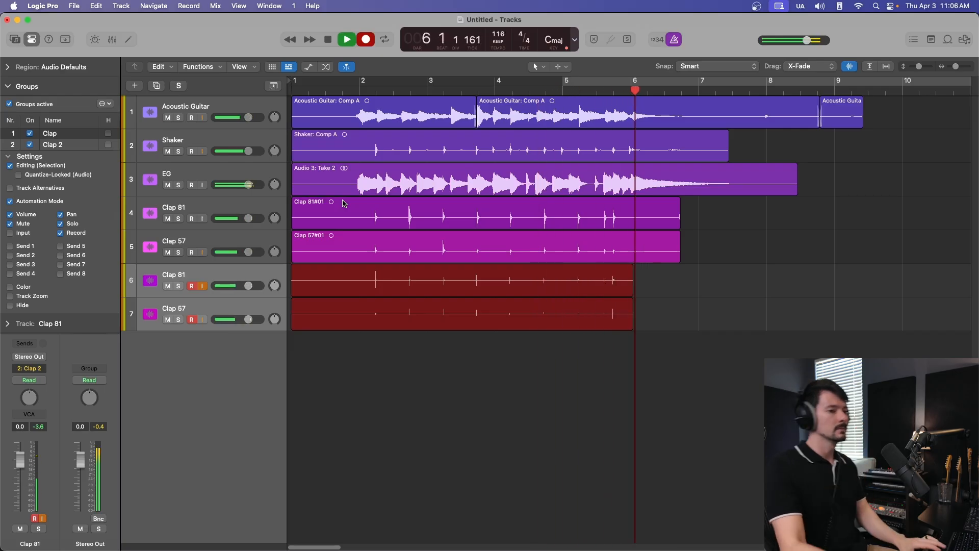
key("space")
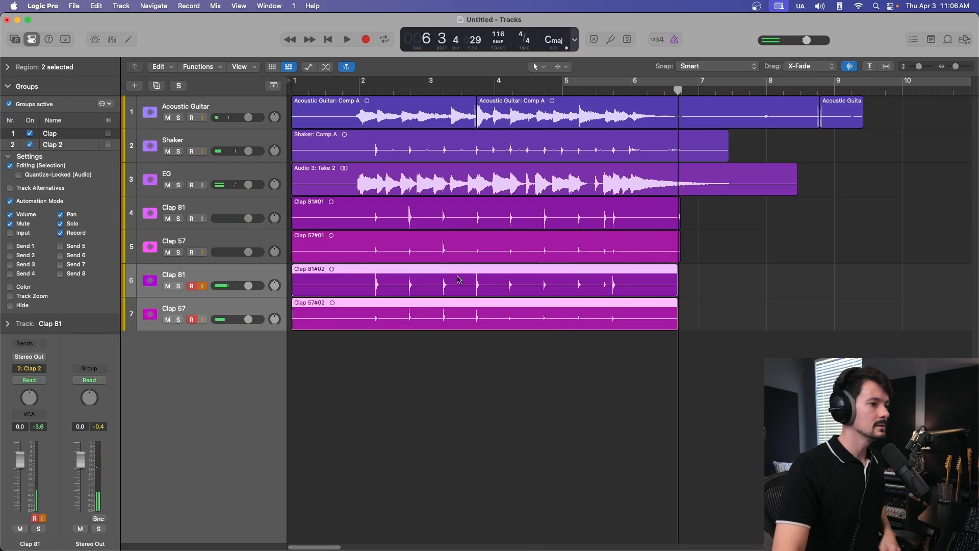
- Toggle record-enable on the Clap 2 tracks to test the group link, leaving them disarmed
left_click(191, 284)
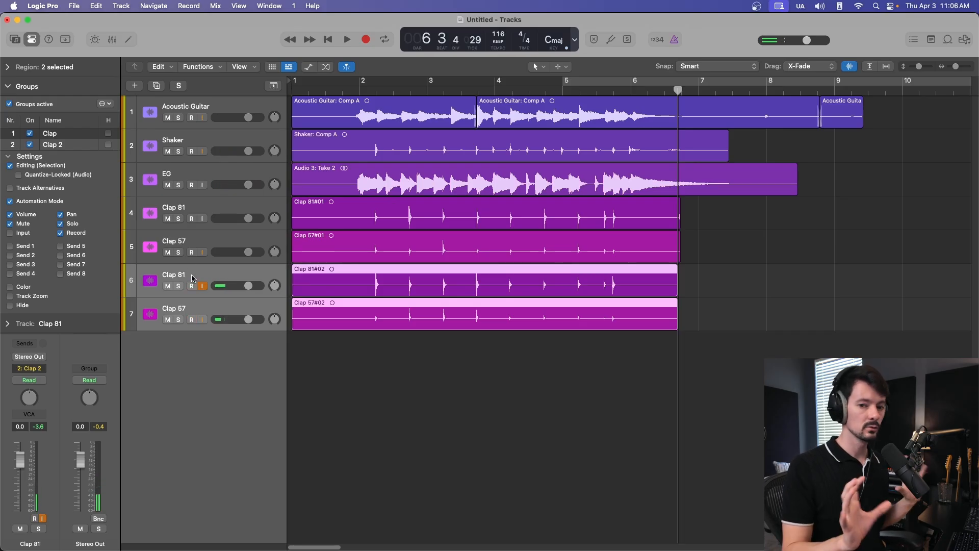
left_click(192, 280)
left_click(191, 281)
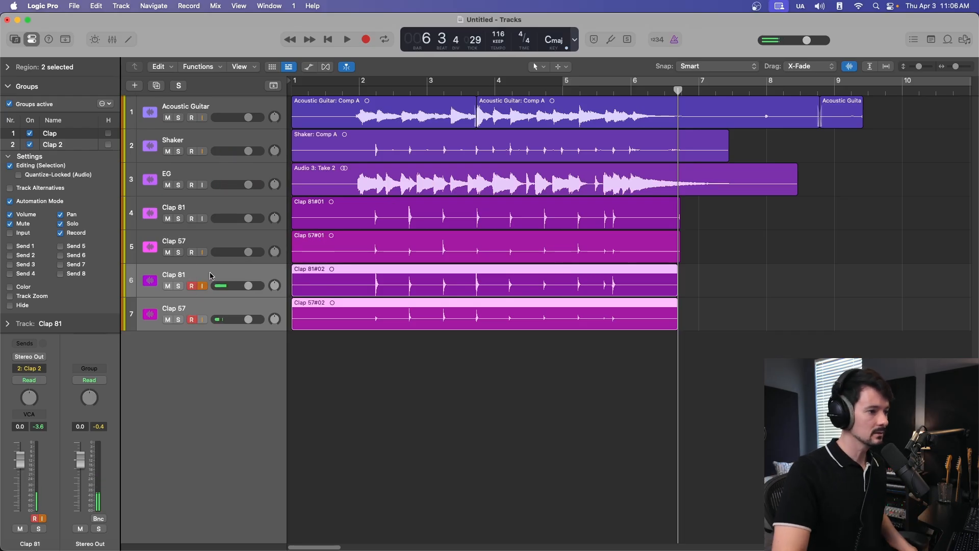
- Pan the Clap group to -64 and the Clap 2 group to +63, and start playback from bar 2
left_click_drag(274, 222, 274, 212)
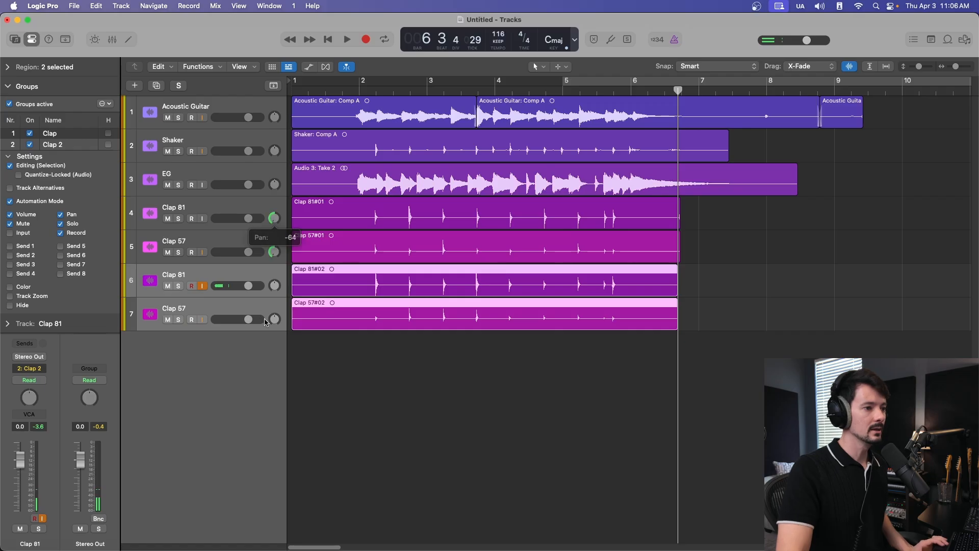
left_click_drag(274, 285, 274, 276)
left_click(357, 92)
key("space")
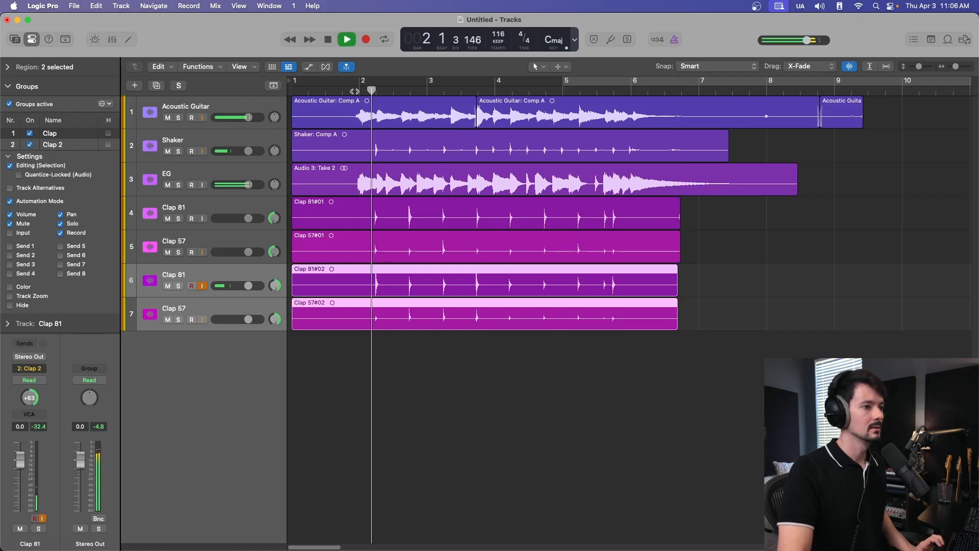
- Select all four clap tracks, lower their volume together to -2.4 dB during playback and stop the playback
left_click(258, 223)
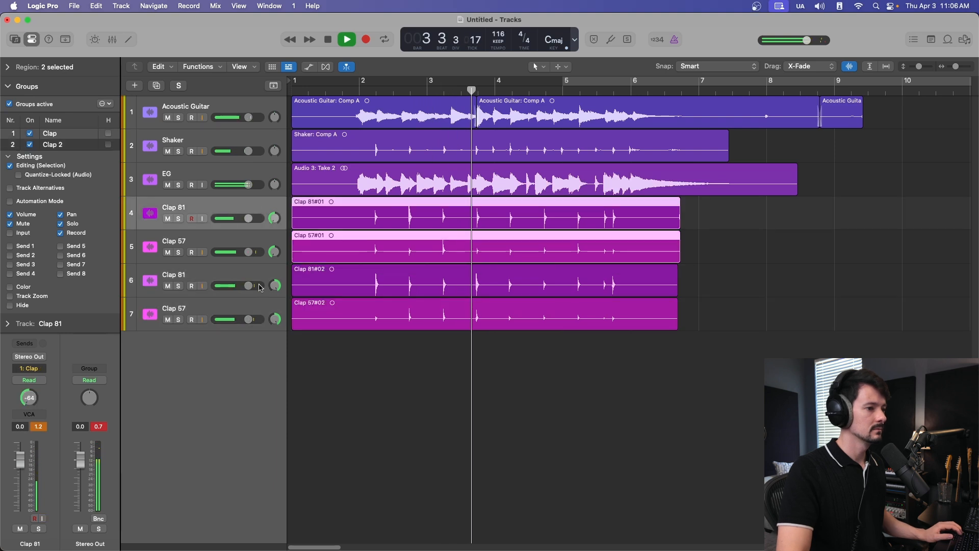
left_click(260, 288, "shift")
left_click_drag(249, 319, 244, 319)
left_click(343, 340)
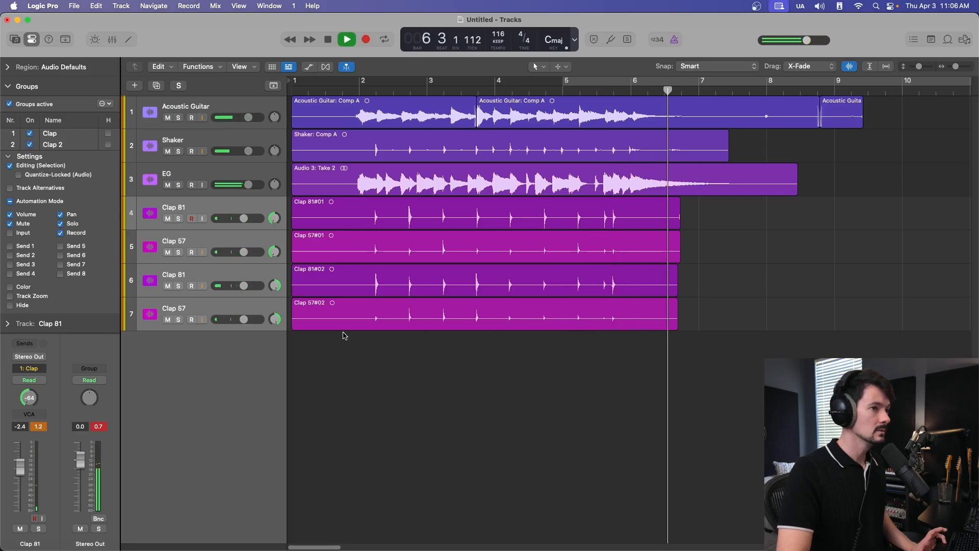
key("space")
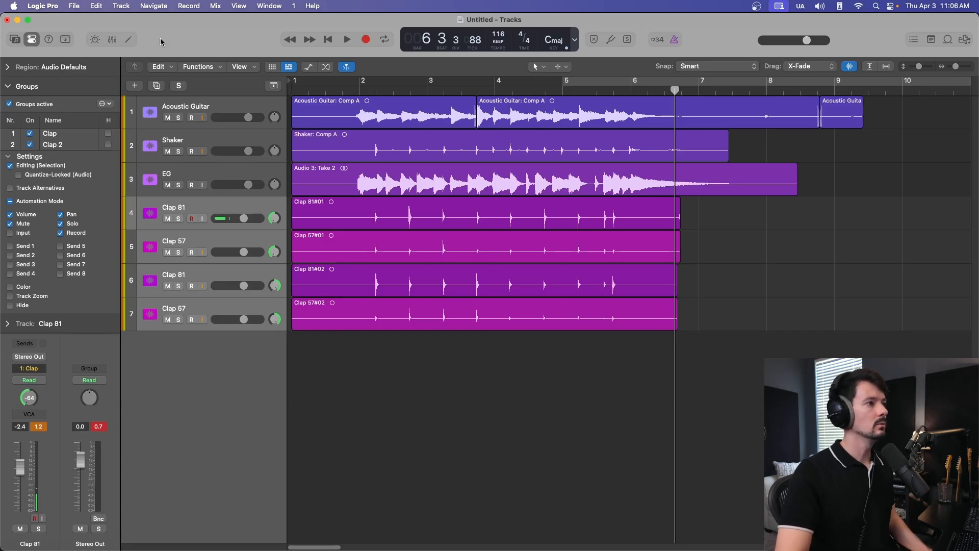
- Open the General editing settings to check the Fade tool click zones option, and close the settings
left_click(46, 4)
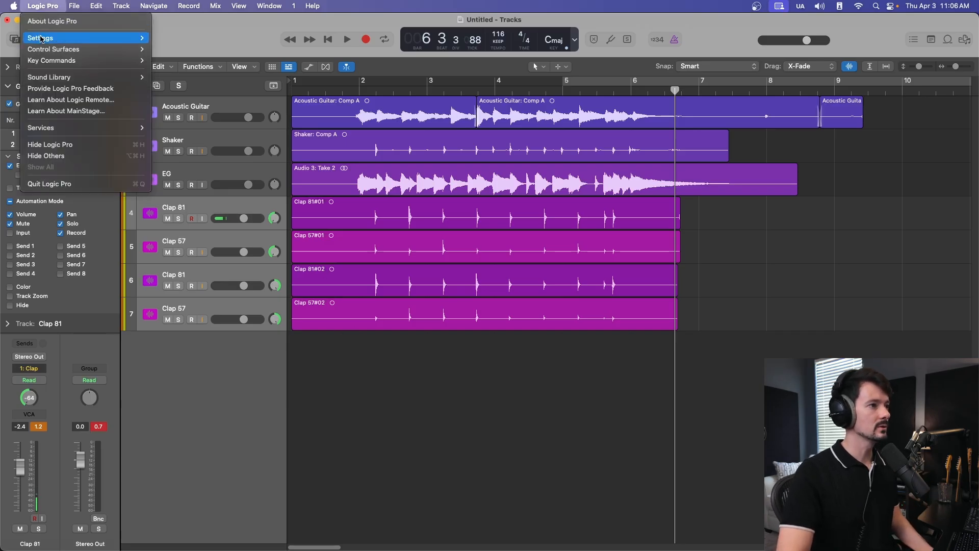
mouse_move(43, 38)
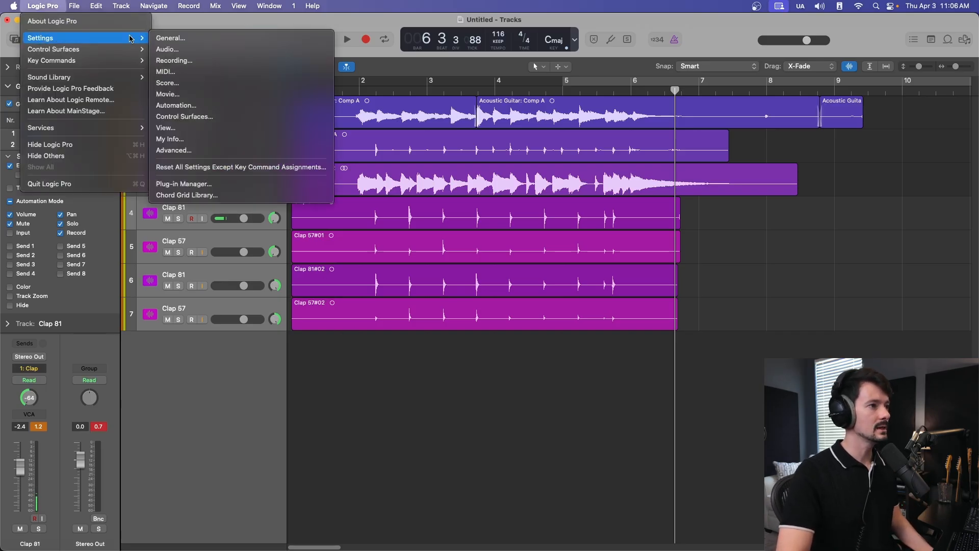
left_click(212, 37)
left_click(419, 155)
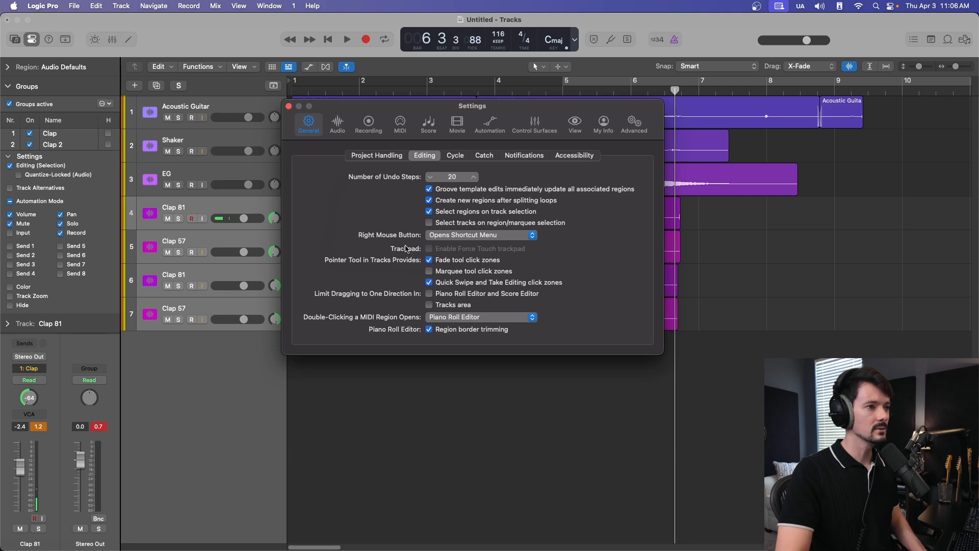
left_click(288, 106)
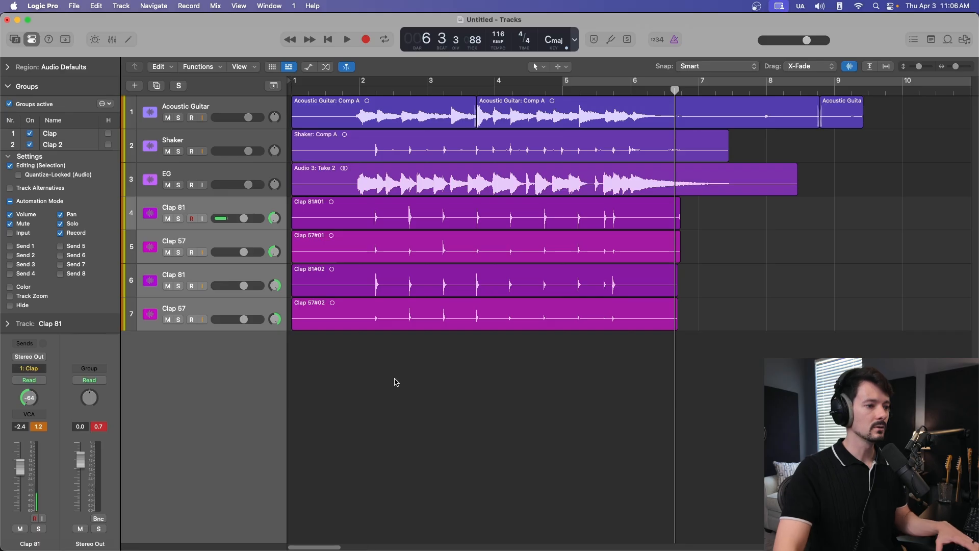
- Try a short fade-in at the start of the Clap 2 group's regions
left_click(296, 302)
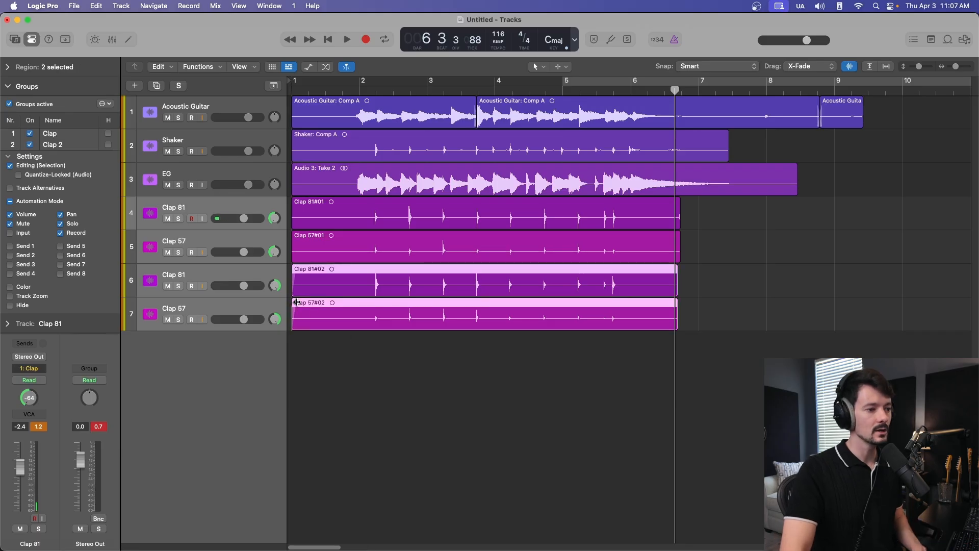
left_click_drag(312, 301, 294, 306)
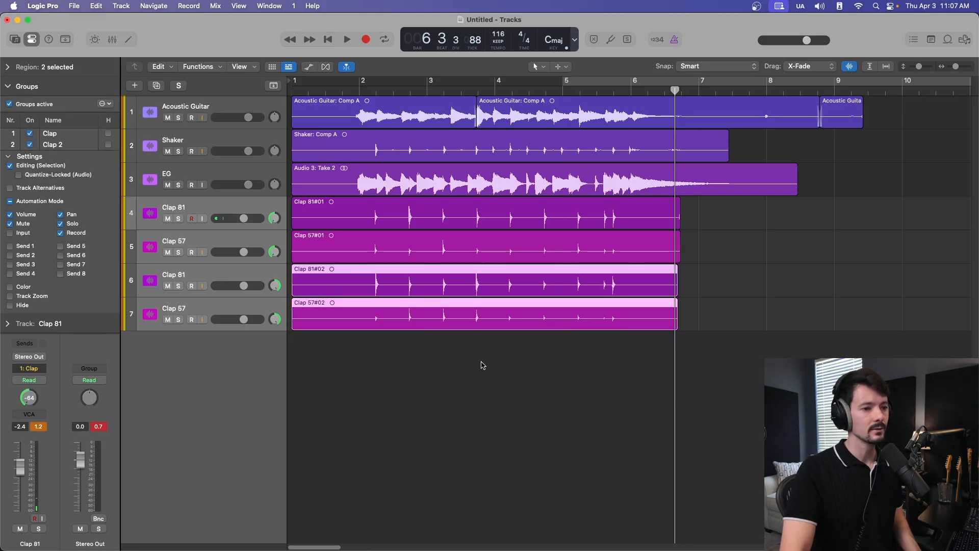
left_click(483, 365)
left_click(198, 280)
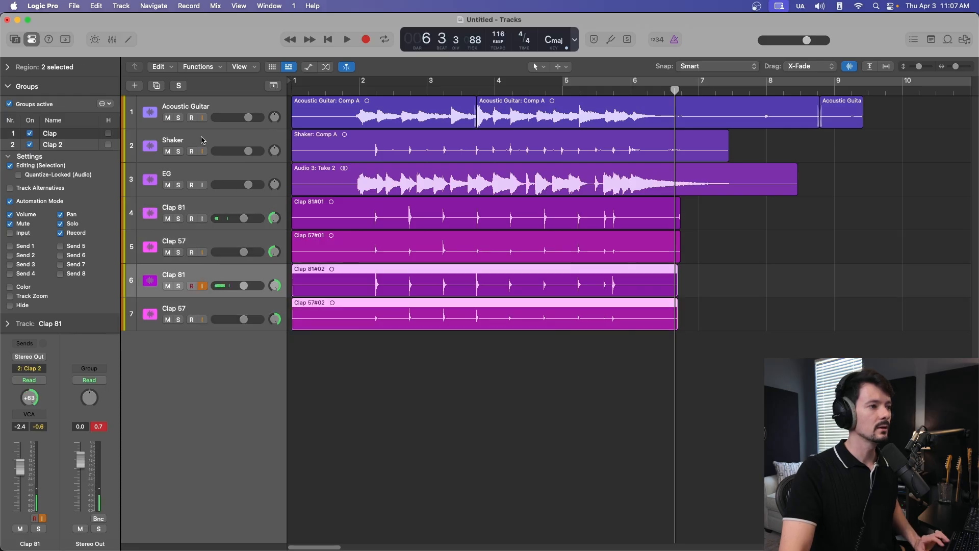
left_click(197, 113)
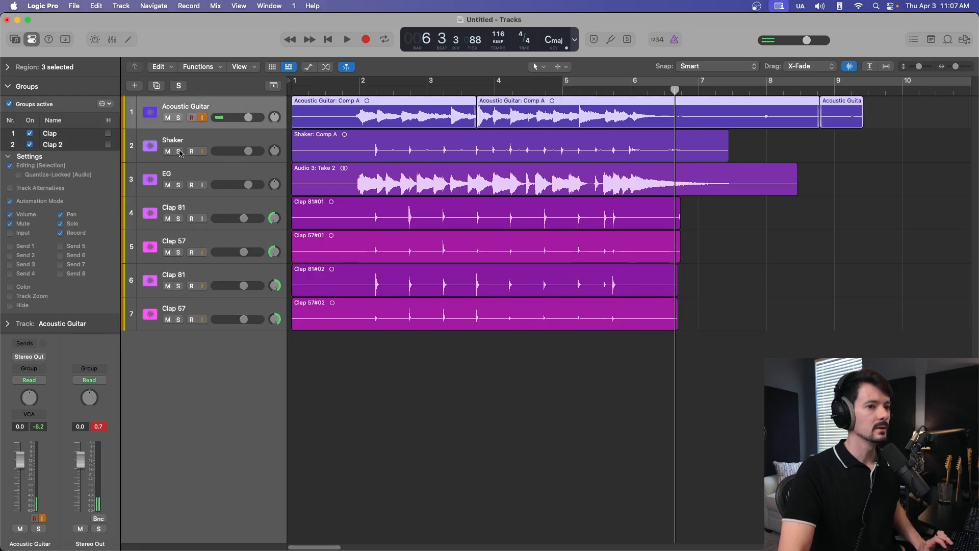
- Solo the Shaker track, add a long fade-out from about bar 2 to the region's end and audition it from bar 2
left_click(179, 152)
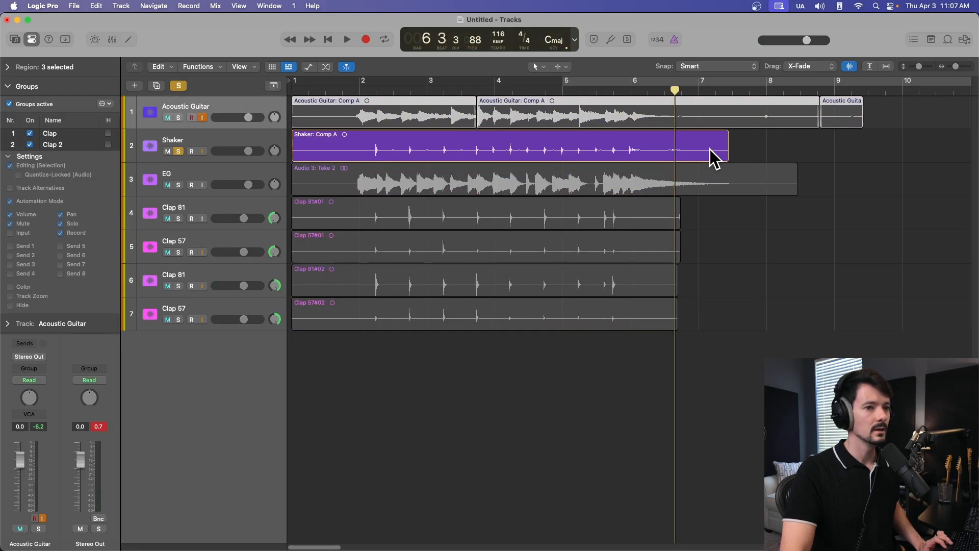
left_click_drag(727, 133, 364, 130)
left_click(363, 92)
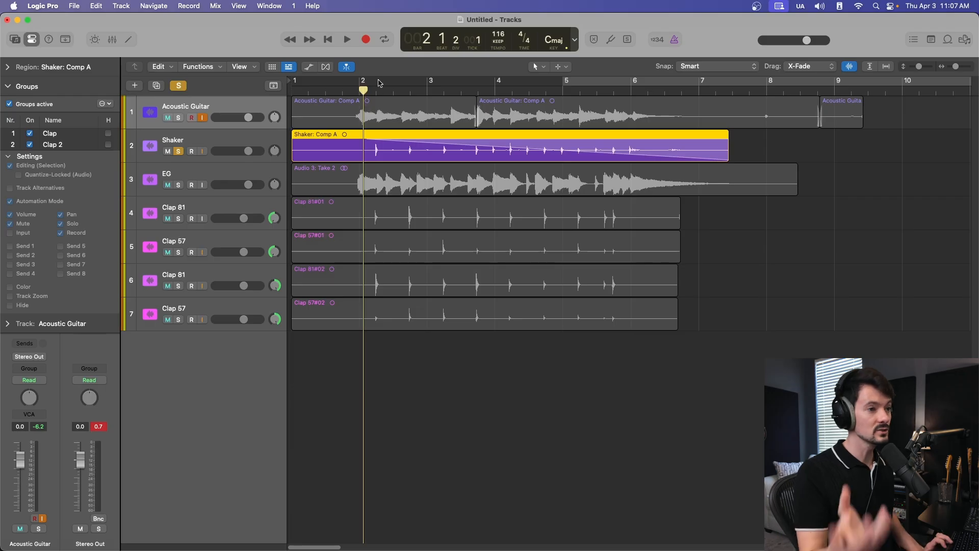
key("space")
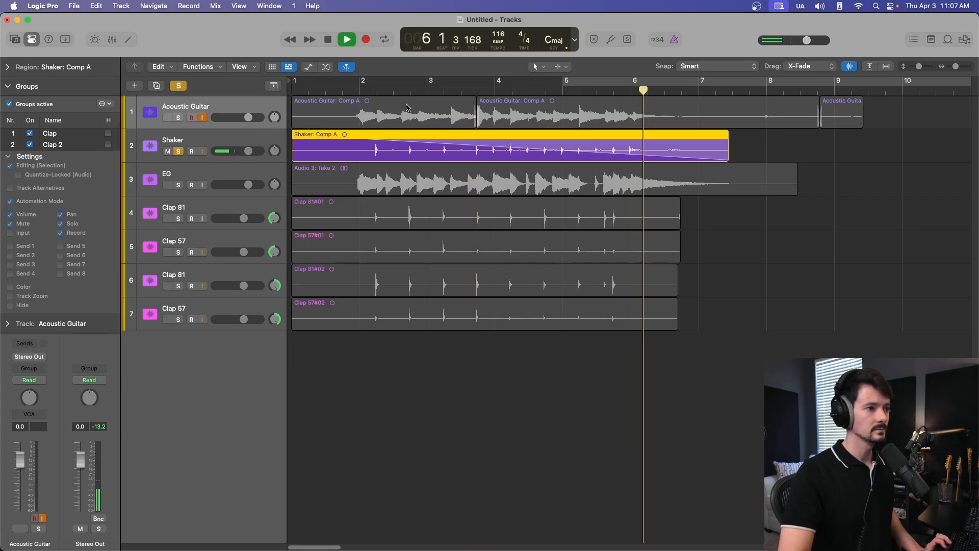
key("space")
- Shorten the shaker fade-out to just the end of the region and clear the solo
left_click(223, 145)
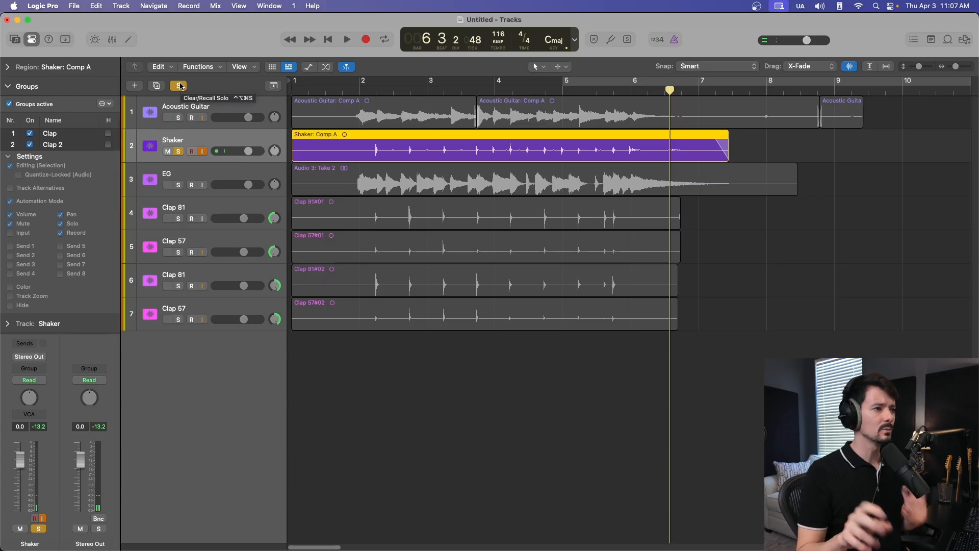
left_click(179, 86)
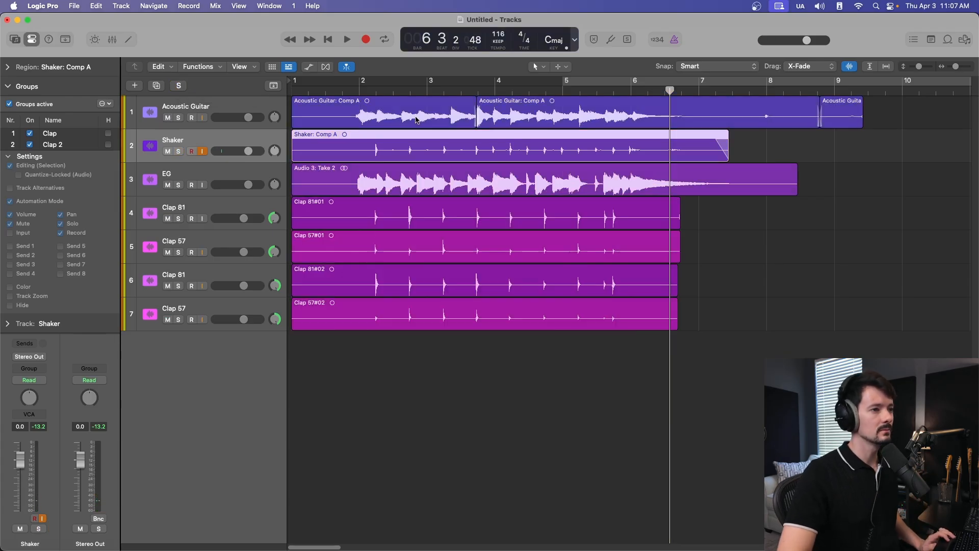
- Split the regions of all seven tracks at bar 1 beat 4
left_click(342, 92)
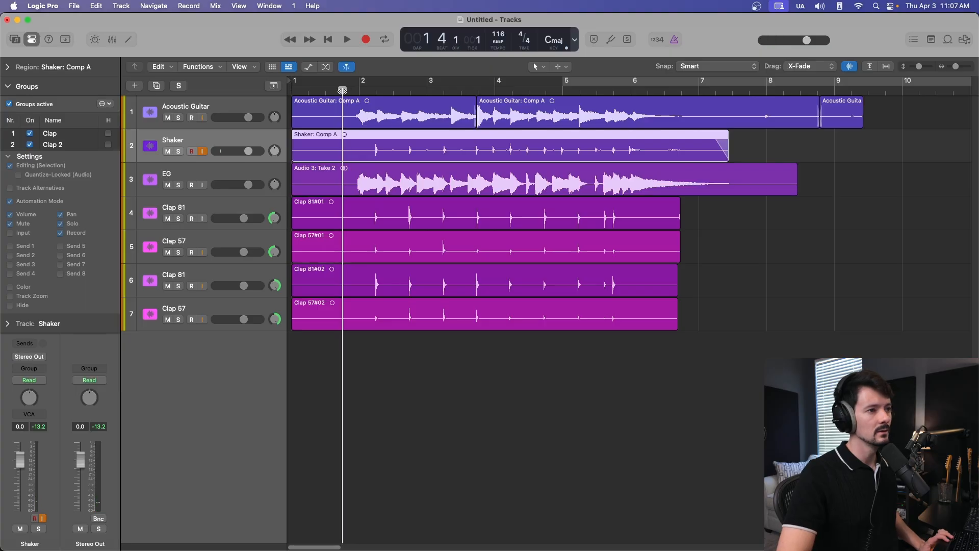
left_click_drag(547, 432, 422, 105)
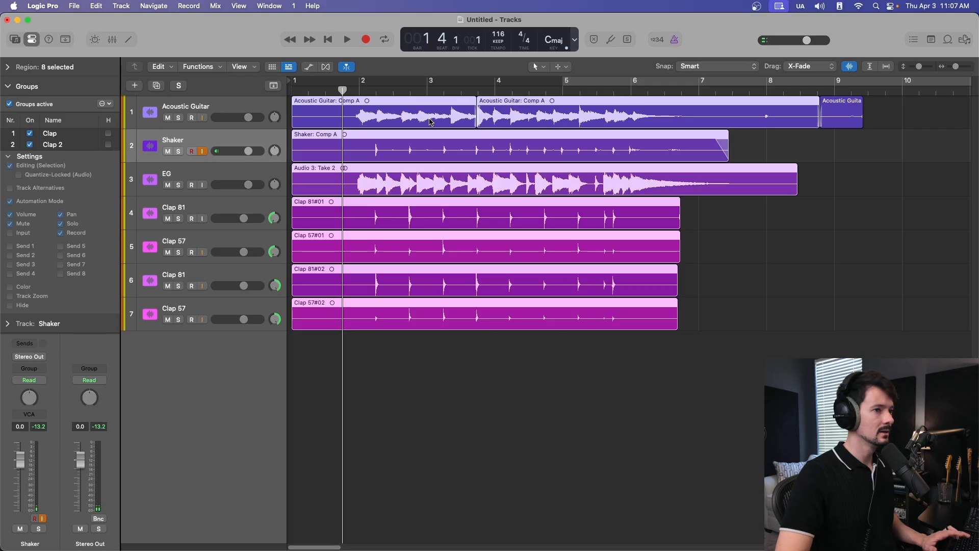
key("super+t")
- Delete the region pieces before bar 1 beat 4 and add short fade-ins to all seven tracks, checking them by playback
left_click_drag(322, 387, 303, 115)
left_click_drag(365, 361, 374, 122)
left_click_drag(323, 372, 314, 117)
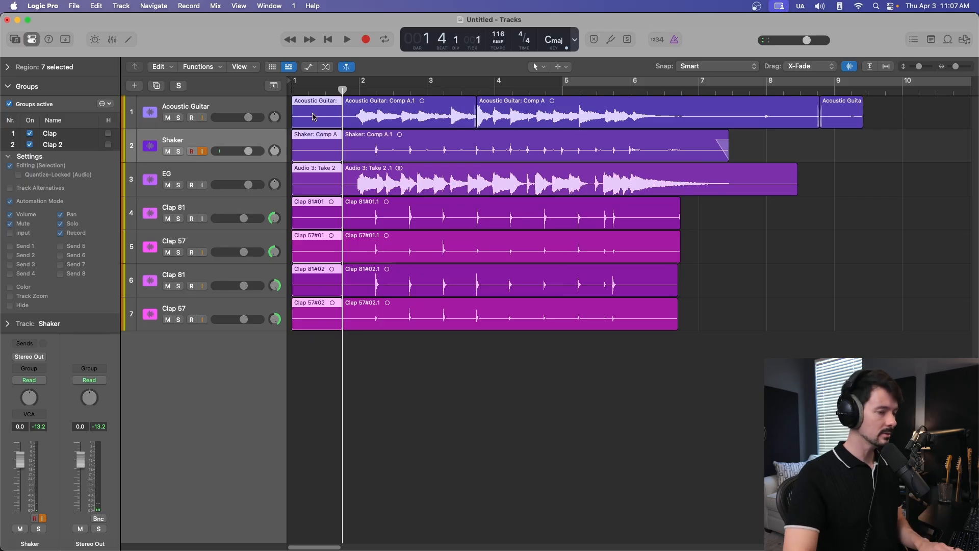
left_click_drag(300, 356, 362, 304)
key("Delete")
left_click(371, 385)
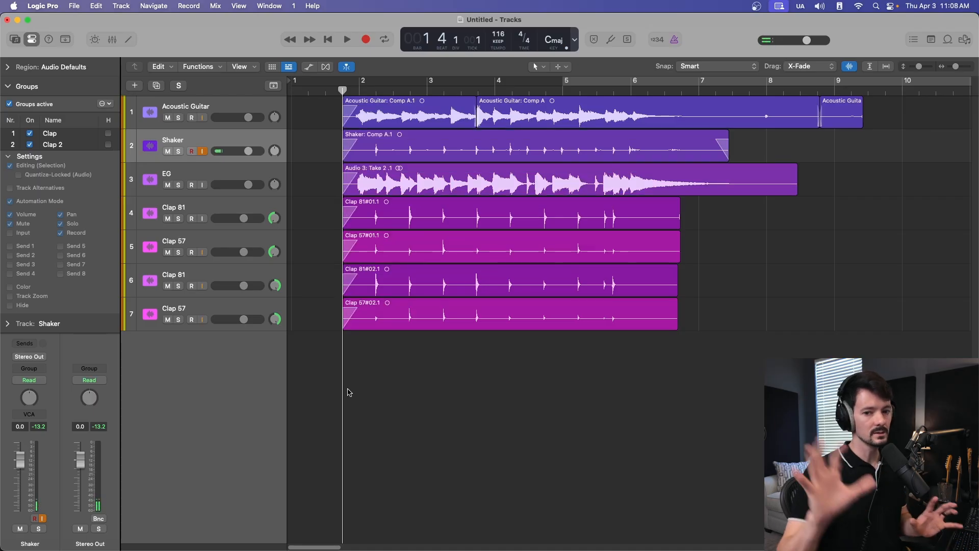
key("space")
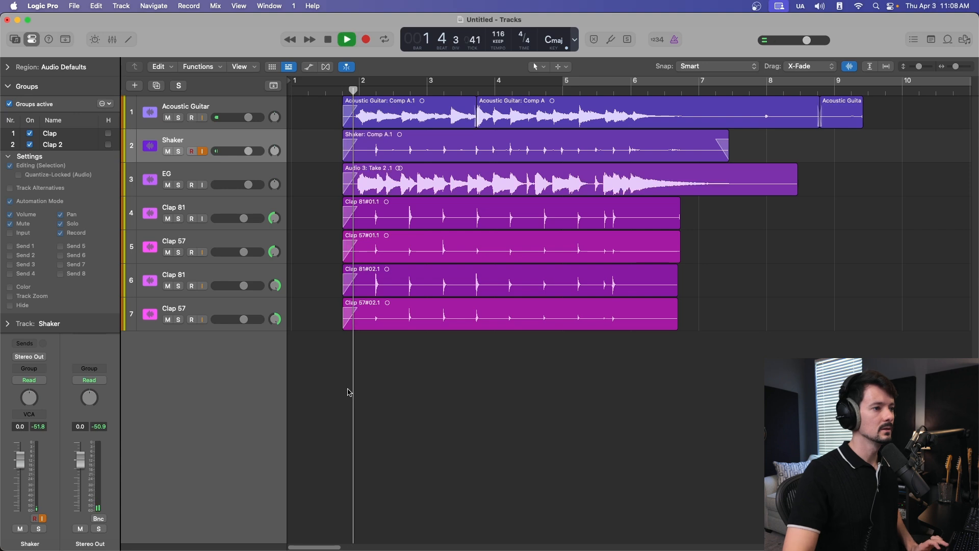
key("space")
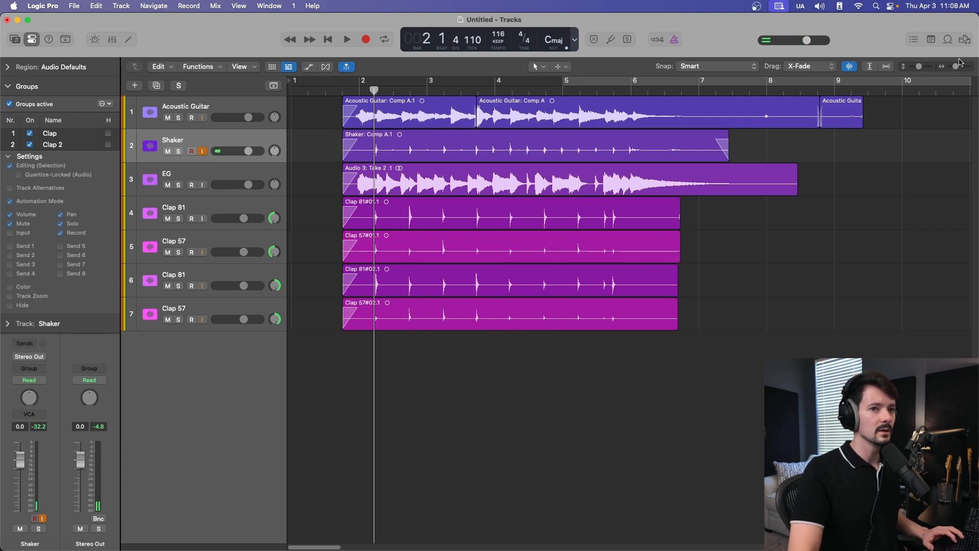
- Cut off the four clap regions shortly after bar 6 and add short fade-outs to their ends
left_click_drag(957, 67, 958, 67)
scroll(693, 186, "right", 4)
left_click_drag(802, 219, 686, 332)
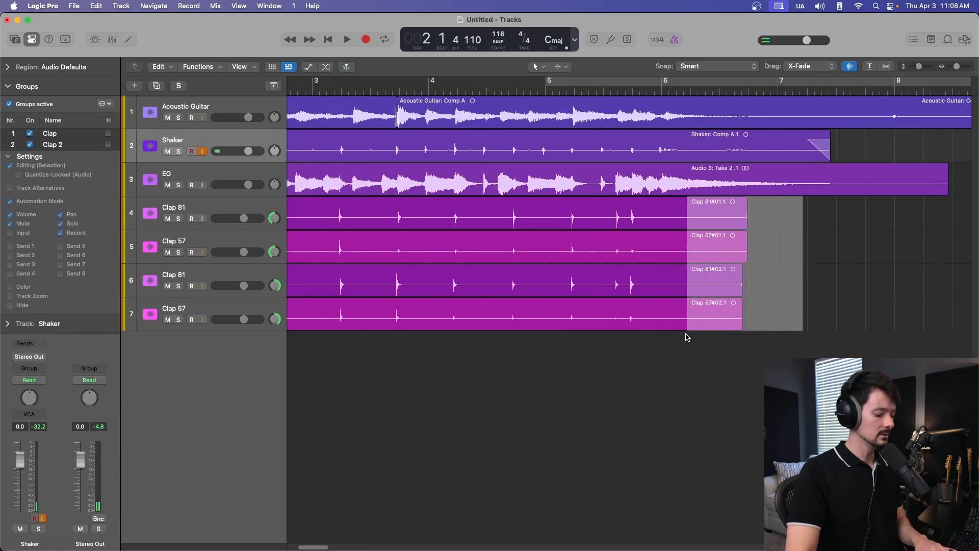
key("Delete")
left_click_drag(727, 212, 650, 306)
- Try a marquee selection over the remaining region ends and check that the alternate tool is the Marquee Tool
scroll(699, 288, "right", 3)
scroll(701, 287, "right", 3)
left_click_drag(918, 112, 732, 199)
left_click(790, 219)
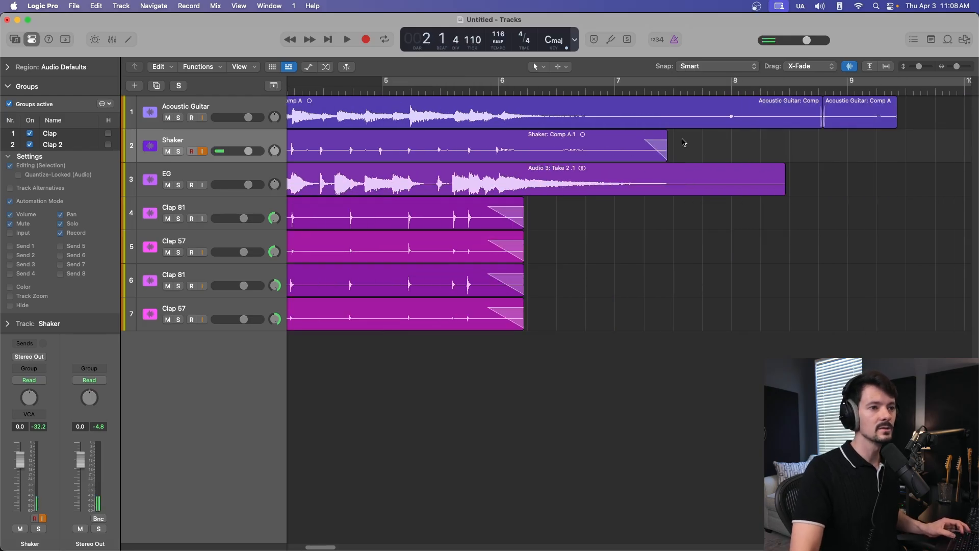
left_click(538, 63)
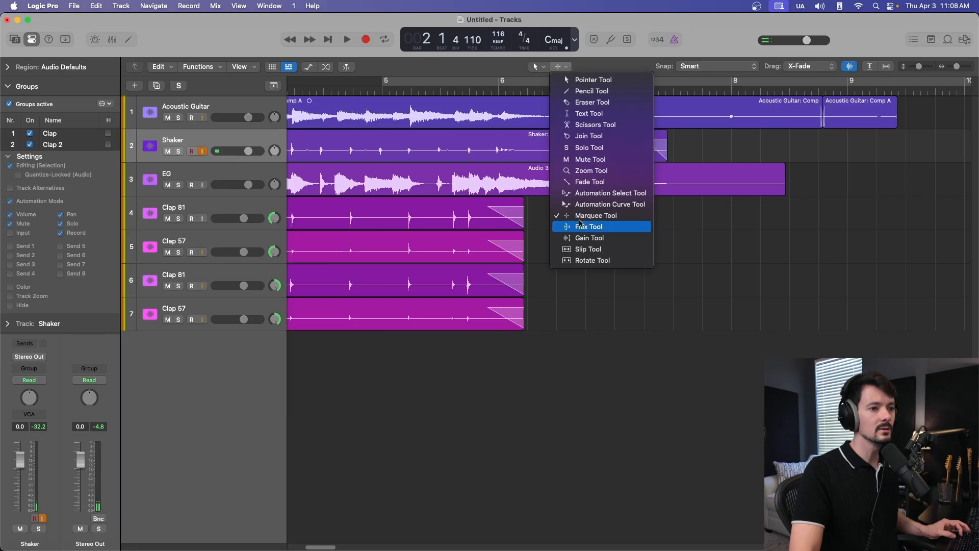
left_click(804, 204)
- Delete the acoustic guitar and EG audio from just before bar 8 onward and fade both out from about bar 7
left_click_drag(950, 105, 724, 178)
left_click(775, 125)
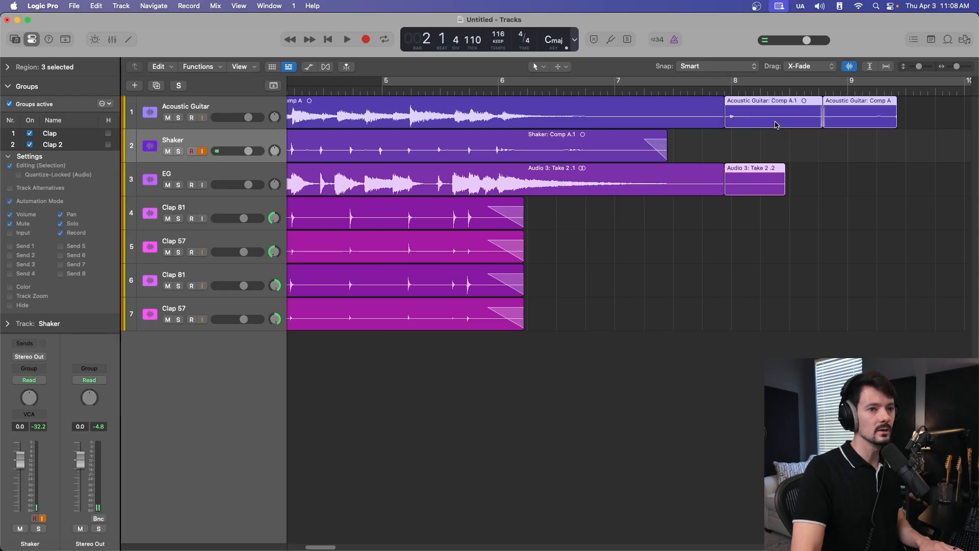
key("super+z")
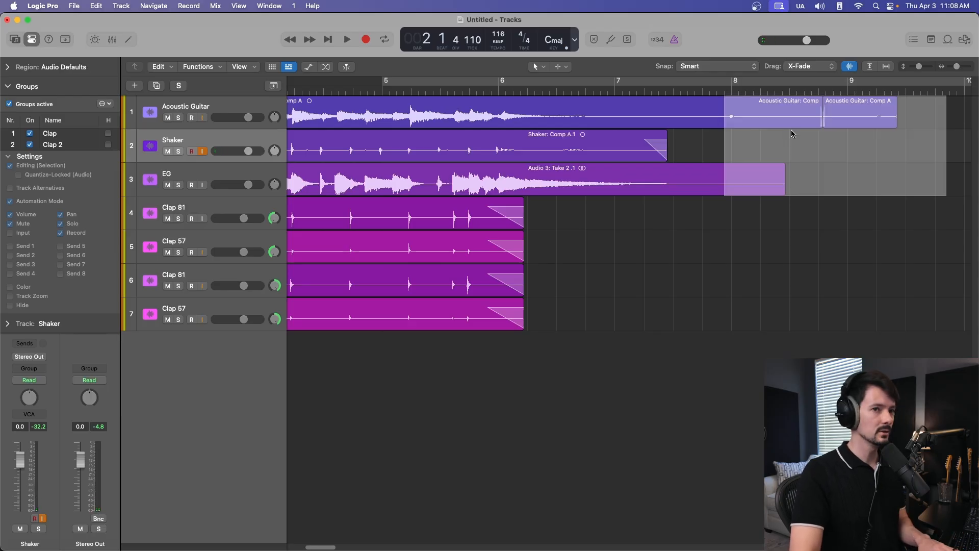
key("Delete")
mouse_move(776, 104)
left_mouse_down()
mouse_move(719, 197)
mouse_move(722, 163)
mouse_move(610, 173)
left_mouse_up()
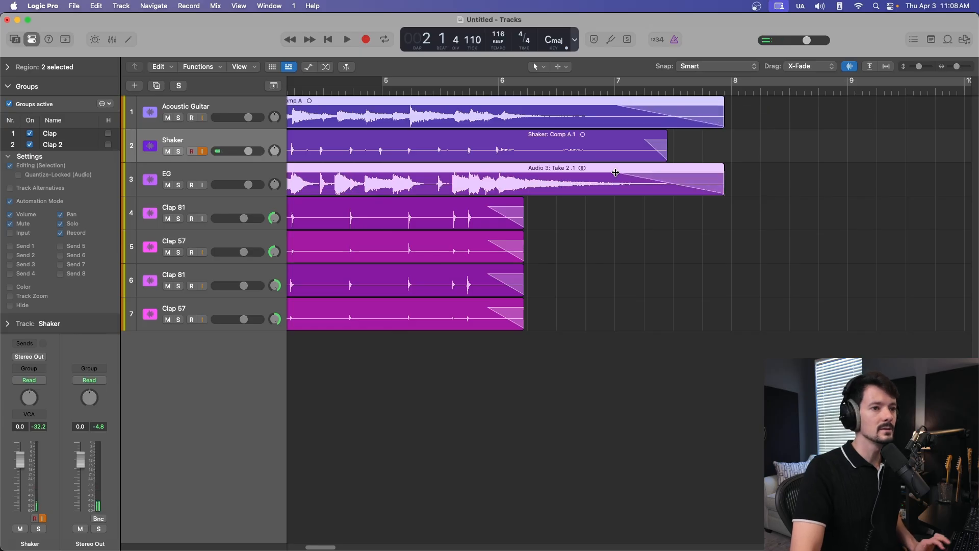
left_click(734, 164)
- Lengthen the fade-out at the end of the shaker region and play the song's ending to check the fades
left_click(643, 137)
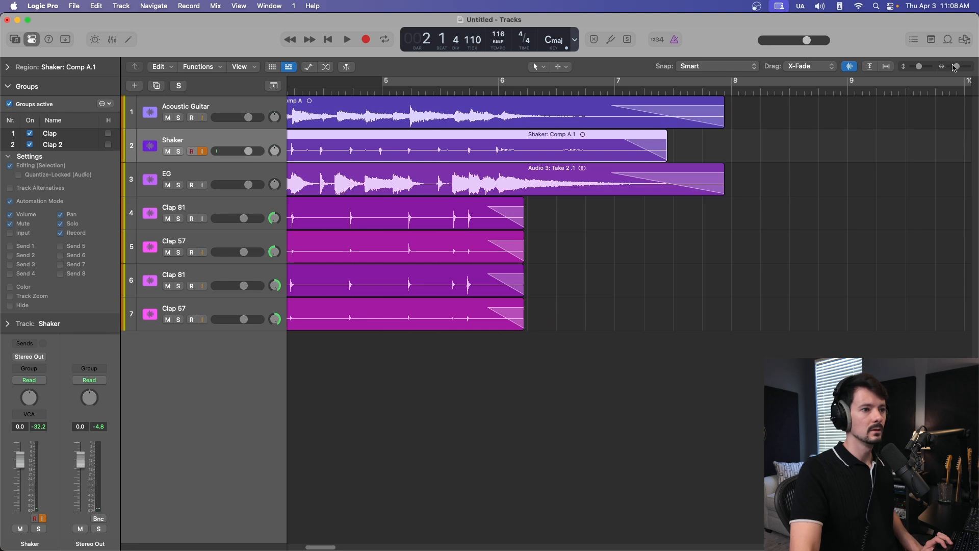
left_click_drag(955, 66, 954, 67)
scroll(453, 247, "left", 5)
left_click(636, 83)
key("space")
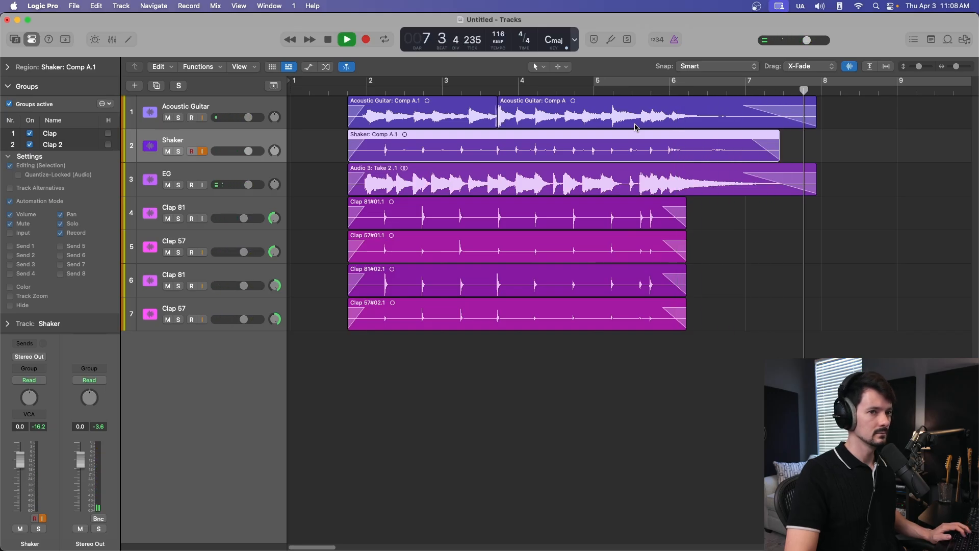
key("space")
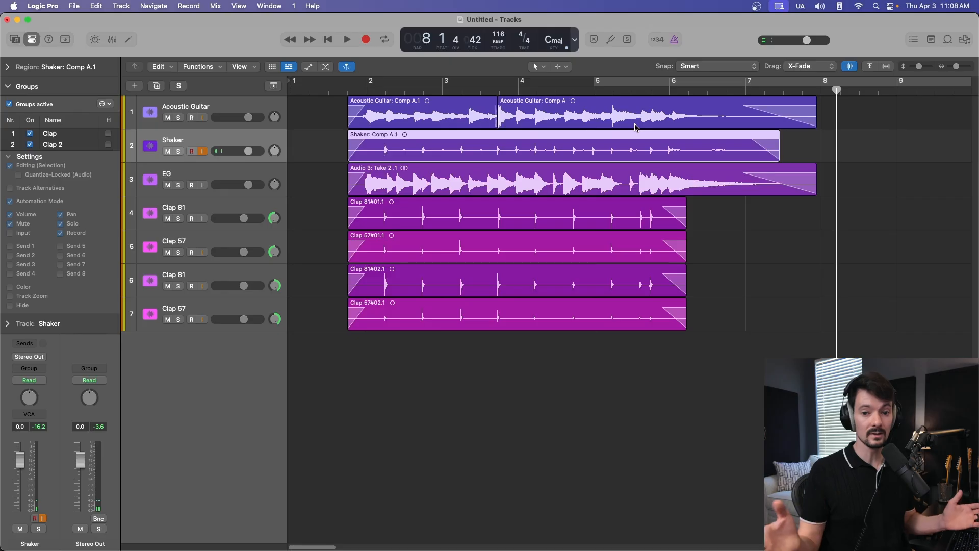